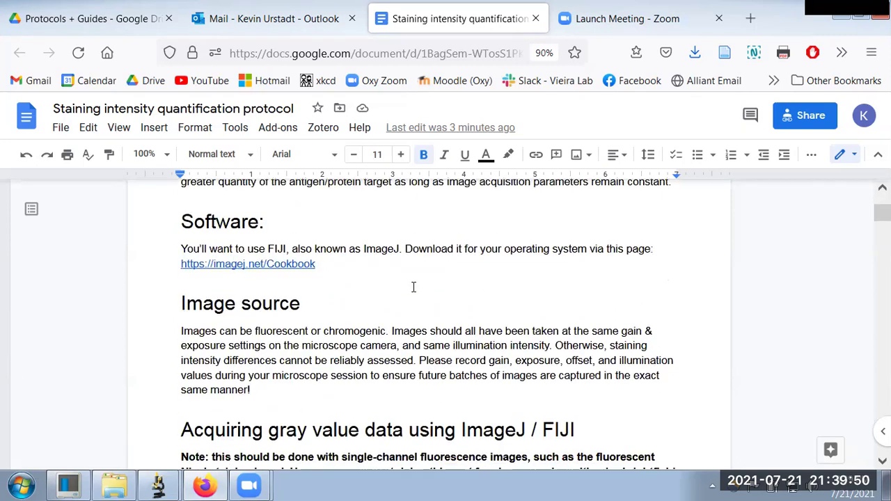
- Read through the staining intensity protocol, from the image source notes through the gray value and color value procedures to the statistics section
{"action": "left_click", "coordinate": [268, 209]}
{"action": "key", "text": "ctrl+shift+Down"}
{"action": "left_click", "coordinate": [402, 211], "text": "shift"}
{"action": "left_click", "coordinate": [402, 251]}
{"action": "scroll", "coordinate": [401, 251], "scroll_direction": "down", "scroll_amount": 1}
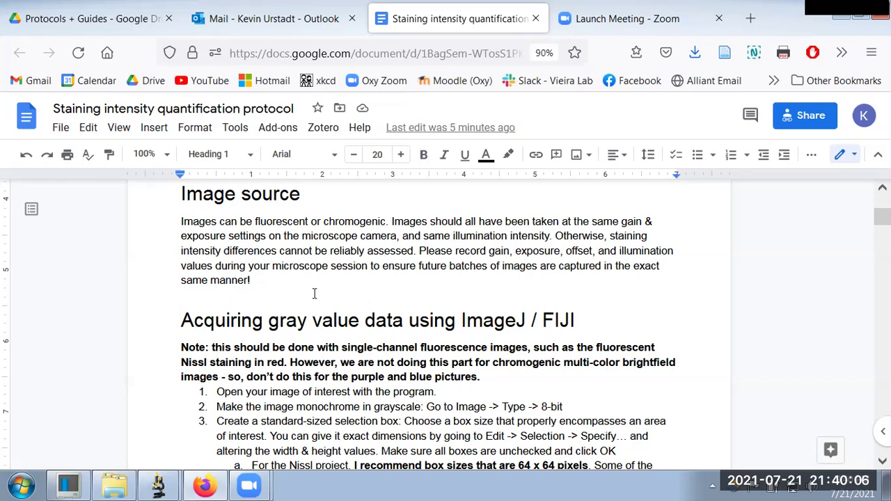
{"action": "scroll", "coordinate": [314, 293], "scroll_direction": "down", "scroll_amount": 3}
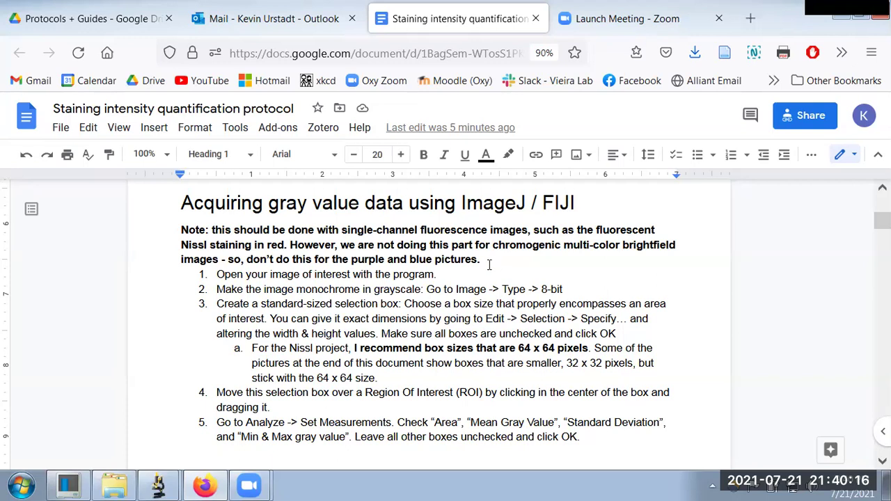
{"action": "scroll", "coordinate": [490, 265], "scroll_direction": "down", "scroll_amount": 5}
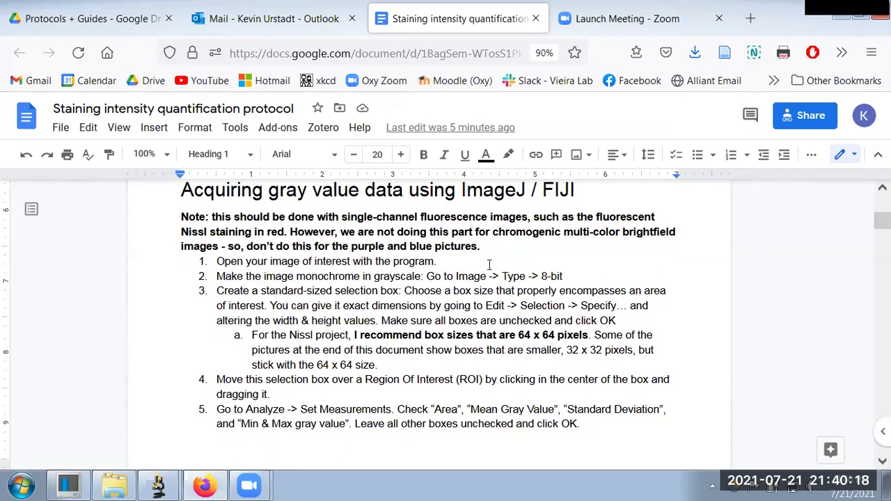
{"action": "scroll", "coordinate": [489, 264], "scroll_direction": "down", "scroll_amount": 3}
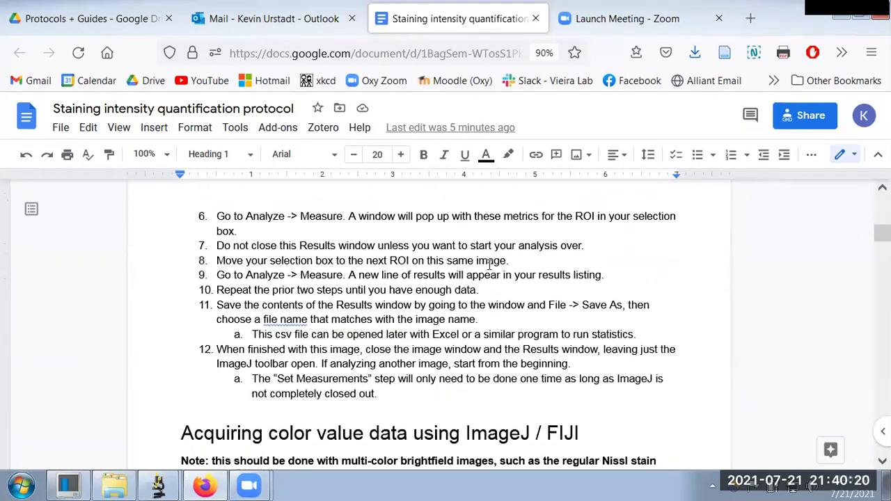
{"action": "scroll", "coordinate": [490, 265], "scroll_direction": "down", "scroll_amount": 3}
{"action": "scroll", "coordinate": [489, 265], "scroll_direction": "down", "scroll_amount": 1}
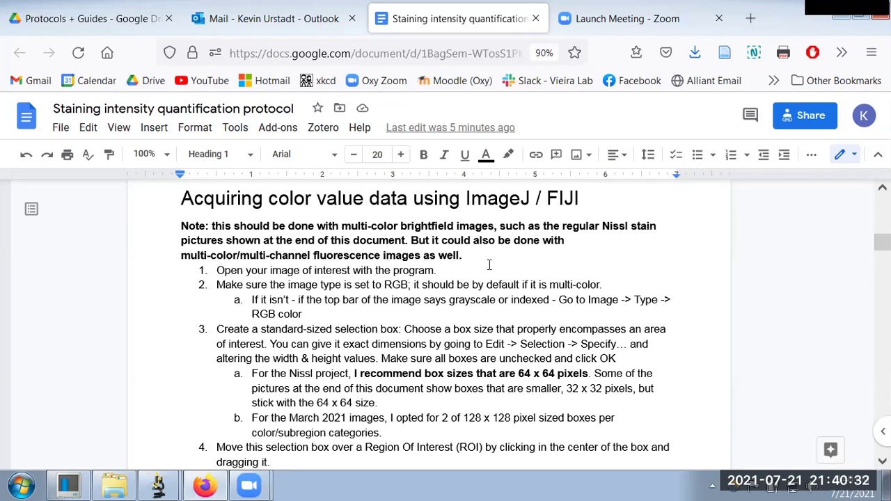
{"action": "scroll", "coordinate": [490, 264], "scroll_direction": "down", "scroll_amount": 4}
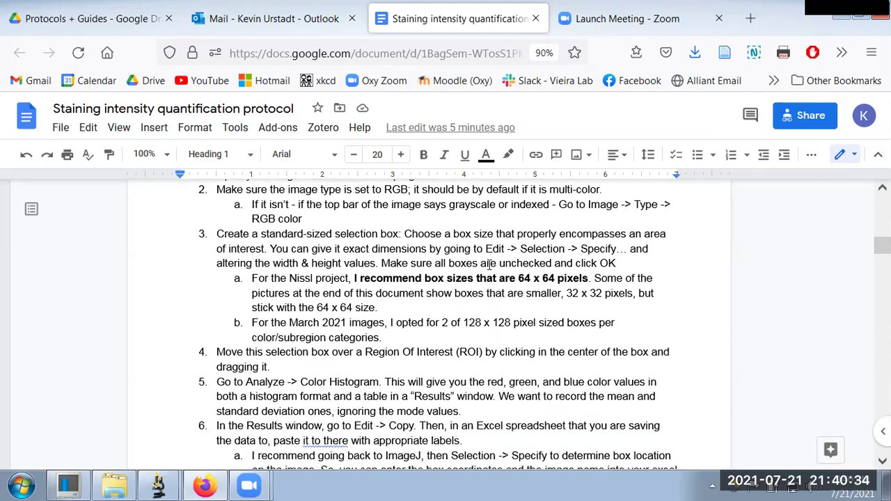
{"action": "scroll", "coordinate": [489, 265], "scroll_direction": "down", "scroll_amount": 1}
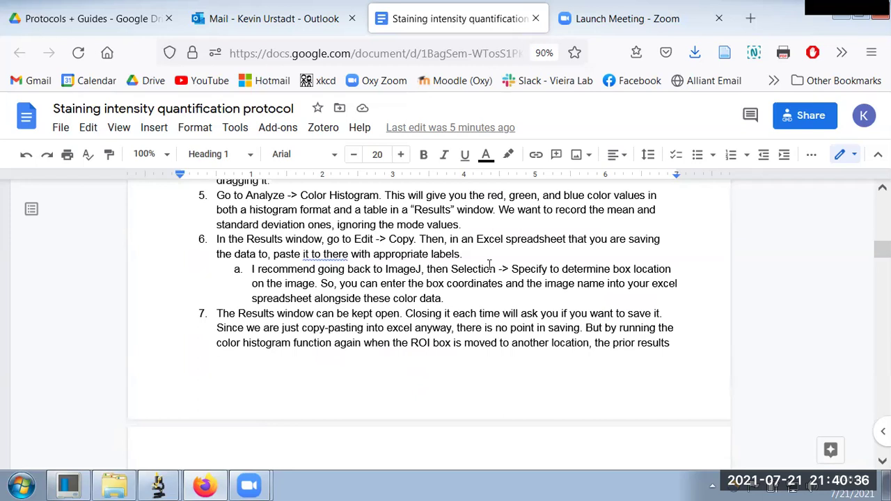
{"action": "scroll", "coordinate": [490, 264], "scroll_direction": "down", "scroll_amount": 5}
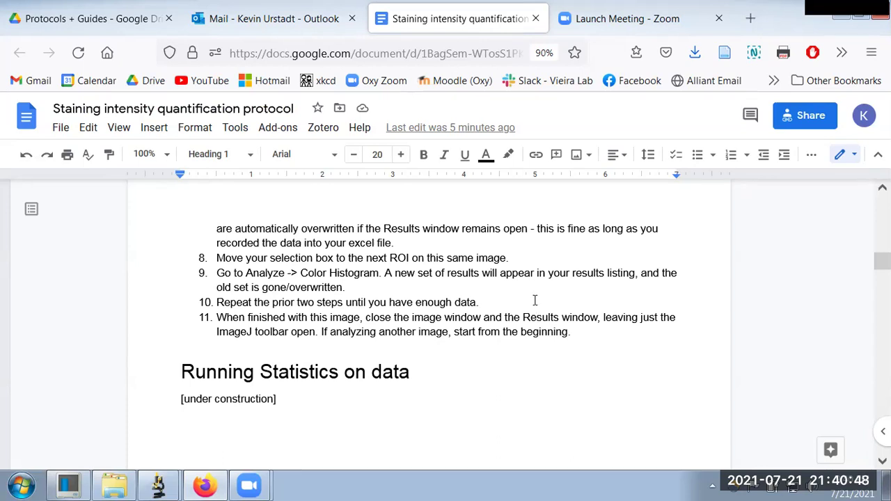
- Switch to the hippocampus image in Fiji and review the Set Measurements options, closing them without changes
{"action": "mouse_move", "coordinate": [170, 486]}
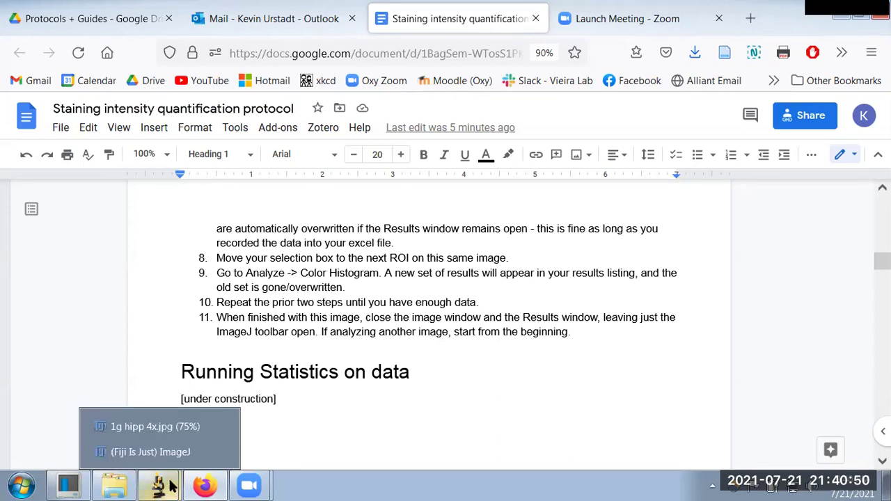
{"action": "left_click", "coordinate": [841, 23]}
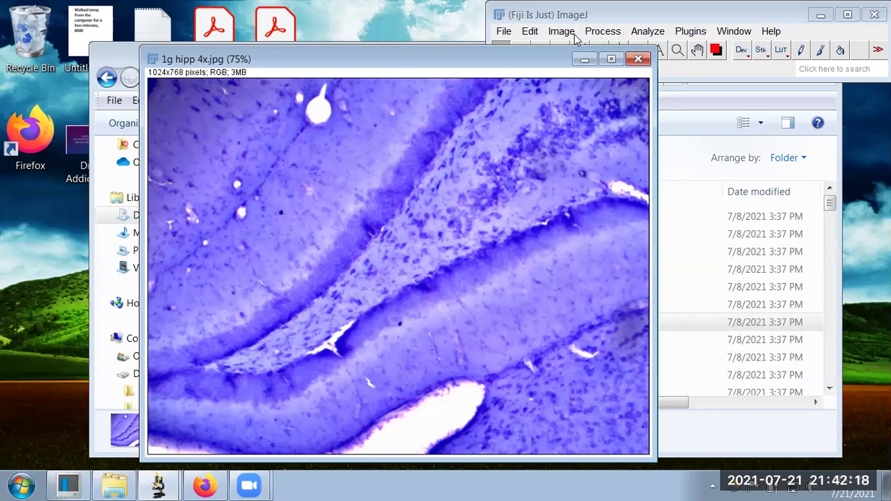
{"action": "left_click", "coordinate": [642, 36]}
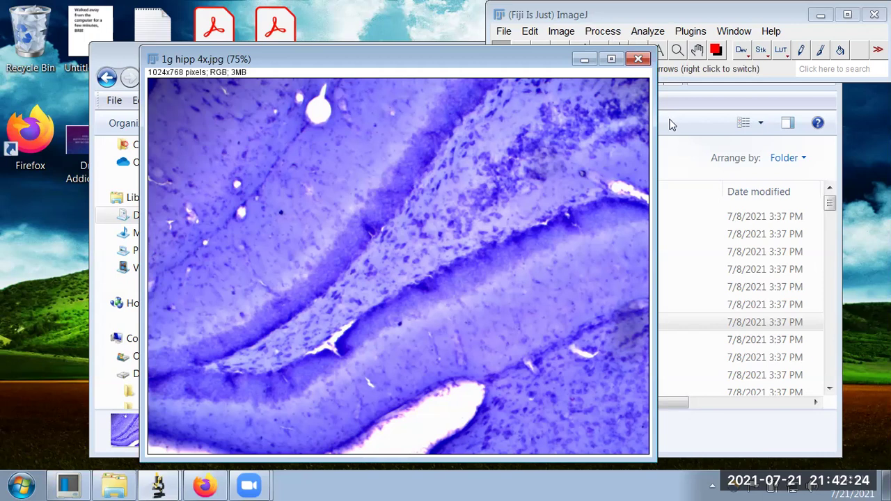
{"action": "left_click", "coordinate": [705, 139]}
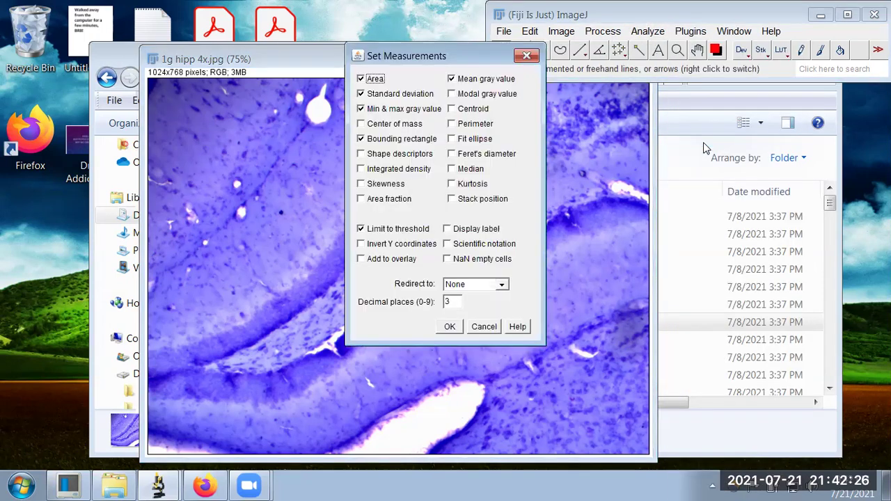
{"action": "left_click", "coordinate": [485, 332]}
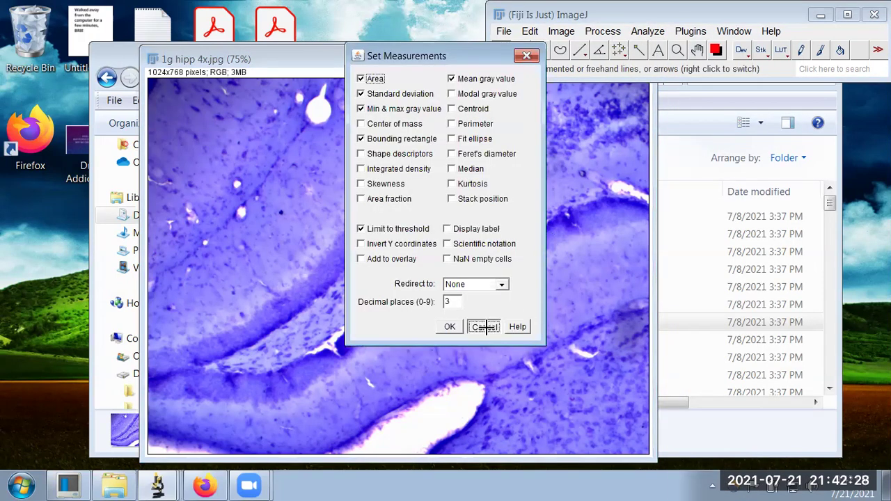
- Try out a global scale with a distance of 0.777 pixels, known distance 1 and unit um, and discard it
{"action": "left_click", "coordinate": [648, 32]}
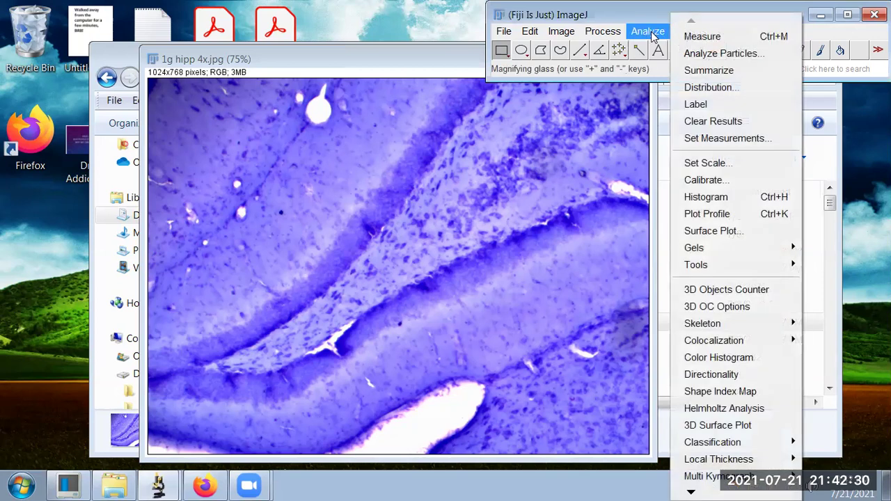
{"action": "left_click", "coordinate": [719, 164]}
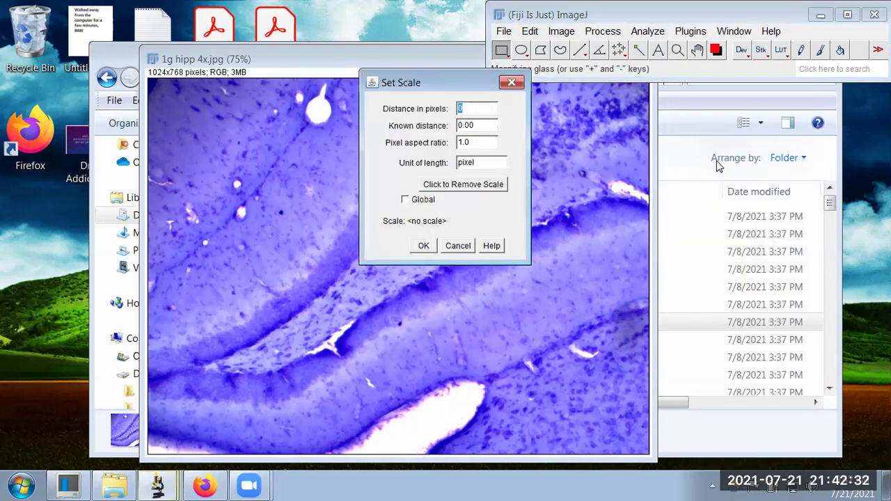
{"action": "left_click_drag", "start_coordinate": [412, 85], "coordinate": [669, 113]}
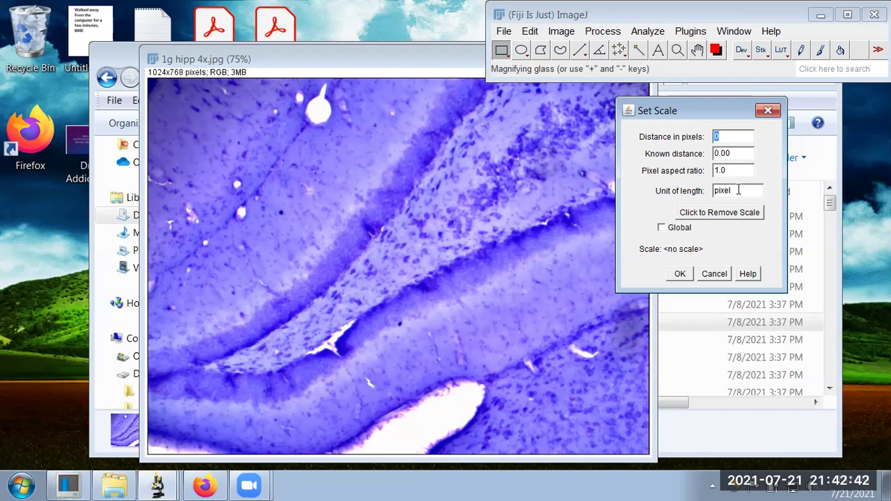
{"action": "left_click_drag", "start_coordinate": [736, 190], "coordinate": [696, 188]}
{"action": "type", "text": "um"}
{"action": "left_click", "coordinate": [731, 137]}
{"action": "type", "text": ".777"}
{"action": "double_click", "coordinate": [728, 153]}
{"action": "type", "text": "1"}
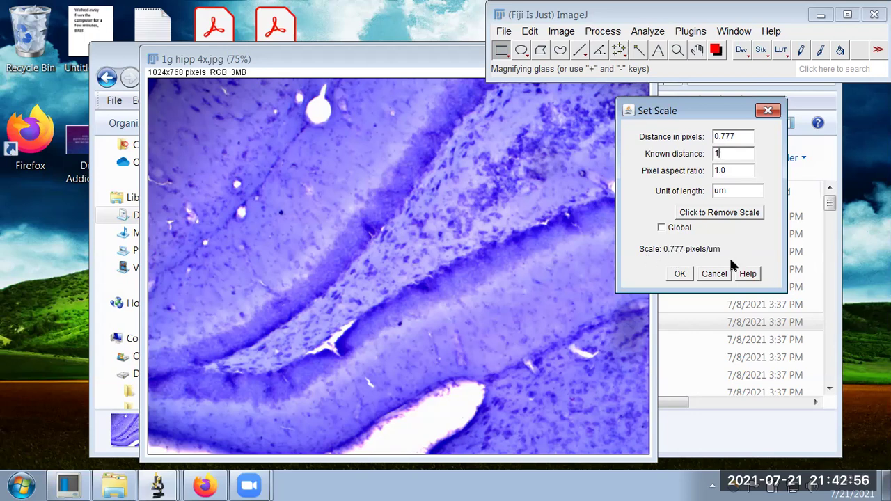
{"action": "left_click", "coordinate": [661, 230]}
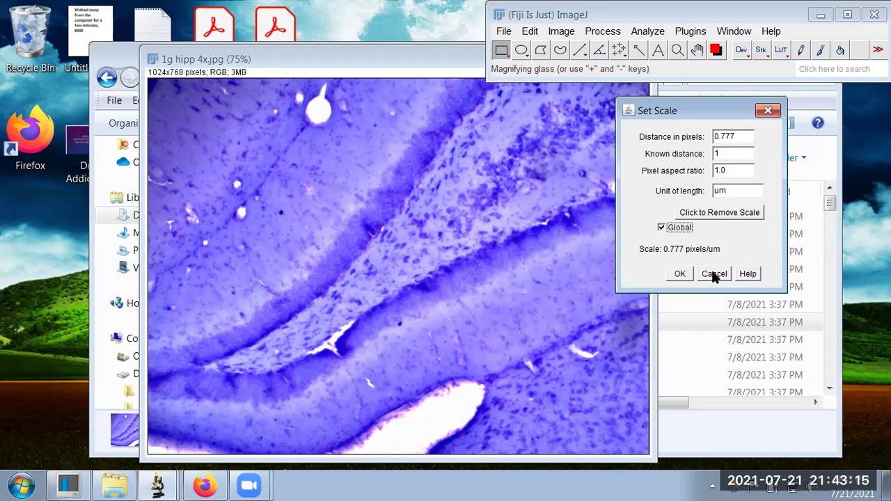
{"action": "left_click", "coordinate": [713, 274]}
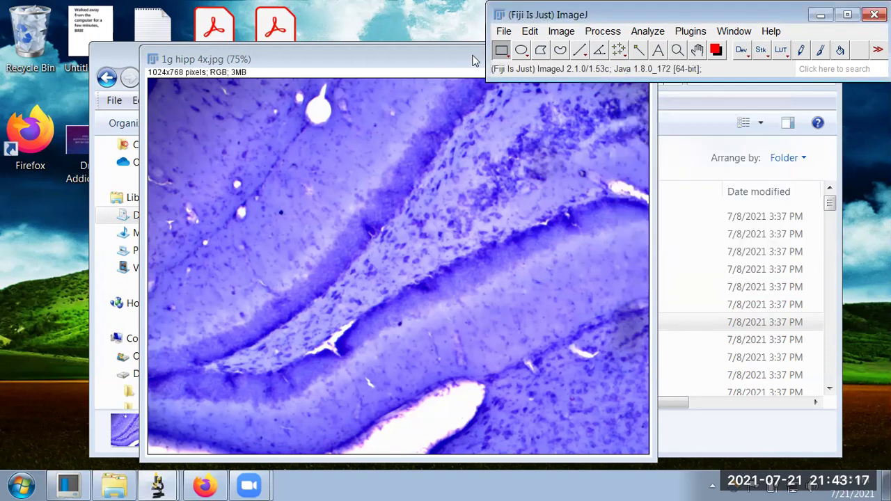
- Move the image window clear of the ImageJ toolbar and draw a rectangular selection on the pale tissue below the lower dark cell band
{"action": "left_click", "coordinate": [475, 70]}
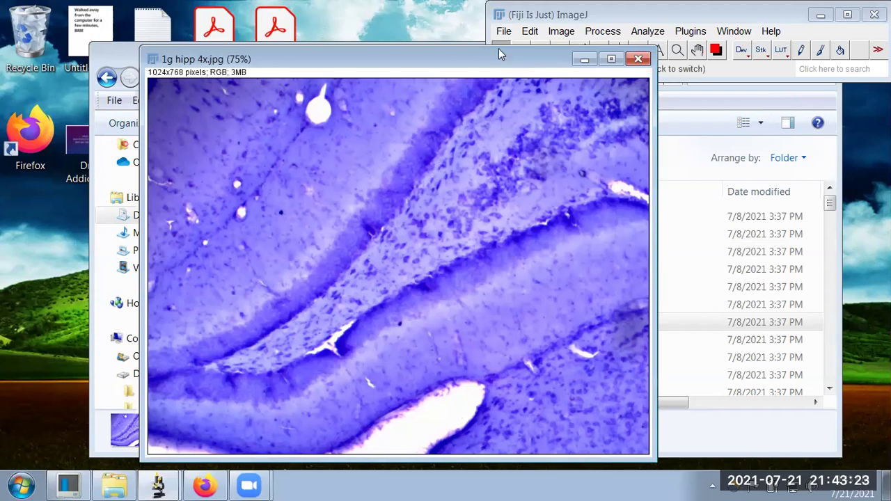
{"action": "left_click_drag", "start_coordinate": [498, 50], "coordinate": [379, 70]}
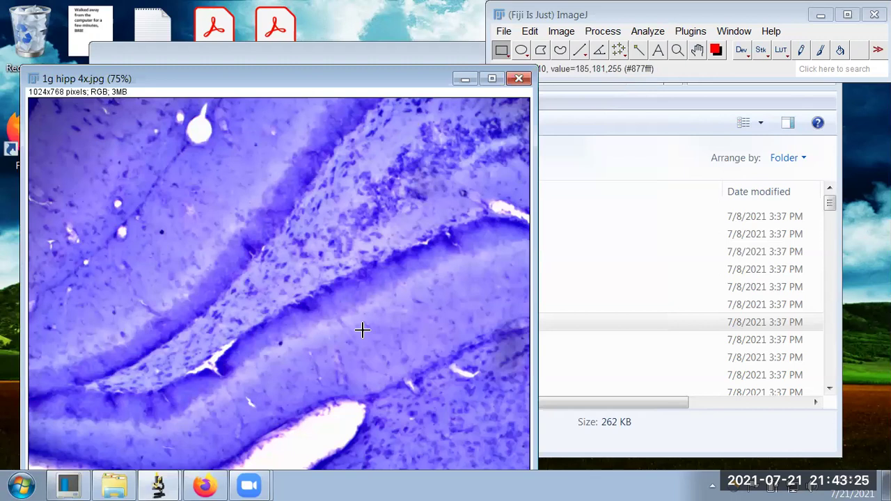
{"action": "left_click_drag", "start_coordinate": [367, 315], "coordinate": [433, 356]}
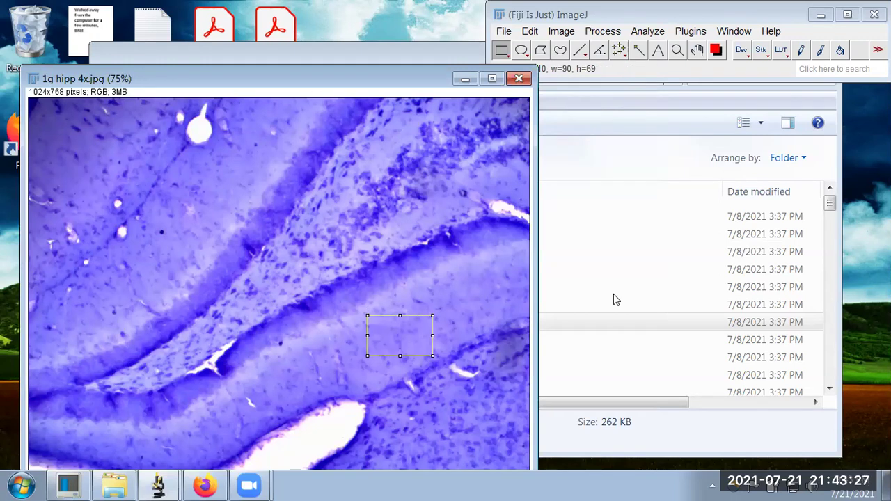
- Replace the rectangle with a closed nine-point polygon selection tracing a segment of the upper dark cell band
{"action": "left_click", "coordinate": [541, 51]}
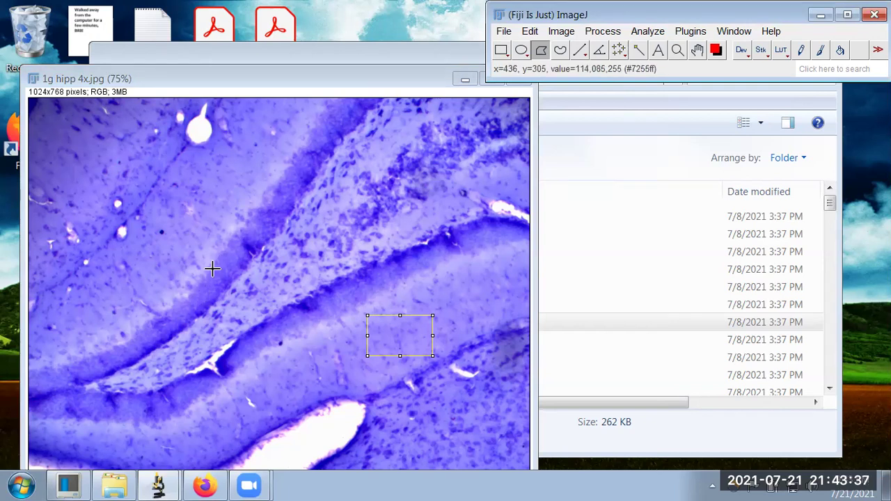
{"action": "left_click", "coordinate": [174, 301]}
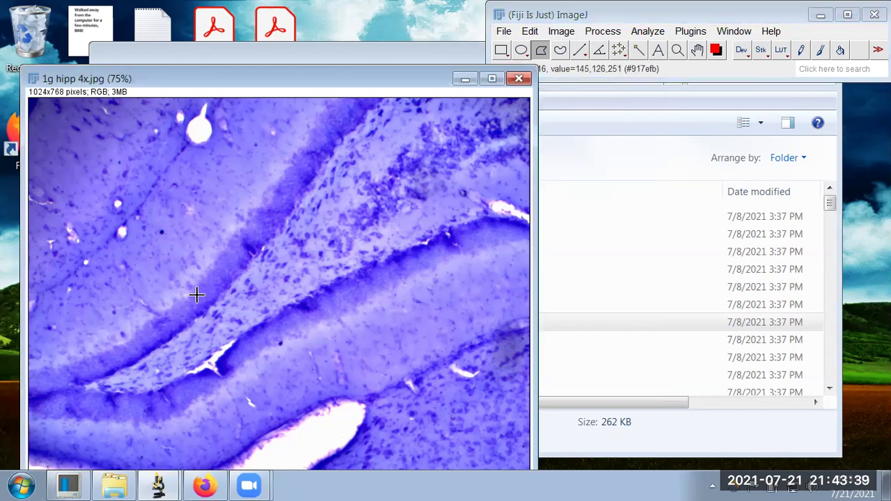
{"action": "left_click", "coordinate": [191, 296]}
{"action": "left_click", "coordinate": [212, 264]}
{"action": "left_click", "coordinate": [246, 237]}
{"action": "left_click", "coordinate": [262, 212]}
{"action": "left_click", "coordinate": [287, 171]}
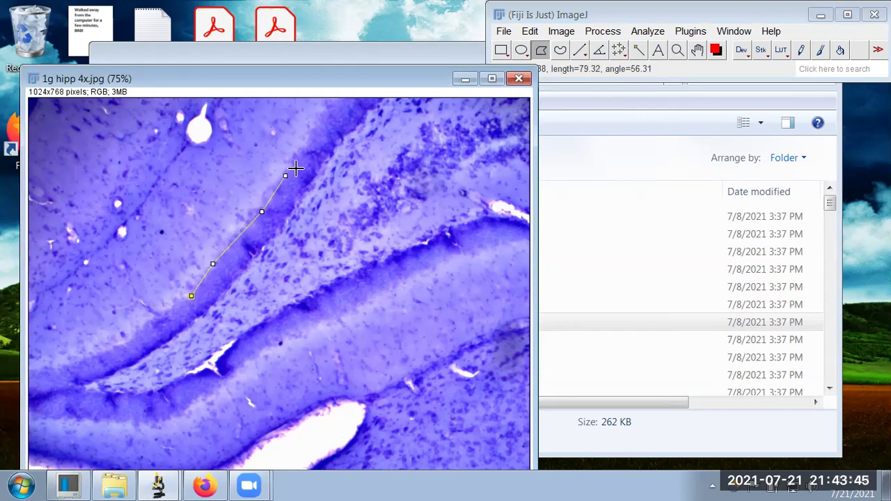
{"action": "left_click", "coordinate": [308, 189]}
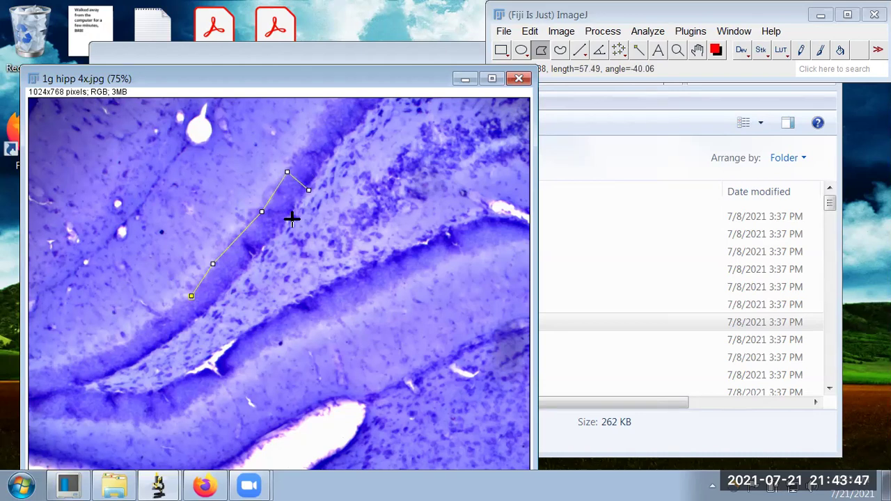
{"action": "left_click", "coordinate": [278, 230]}
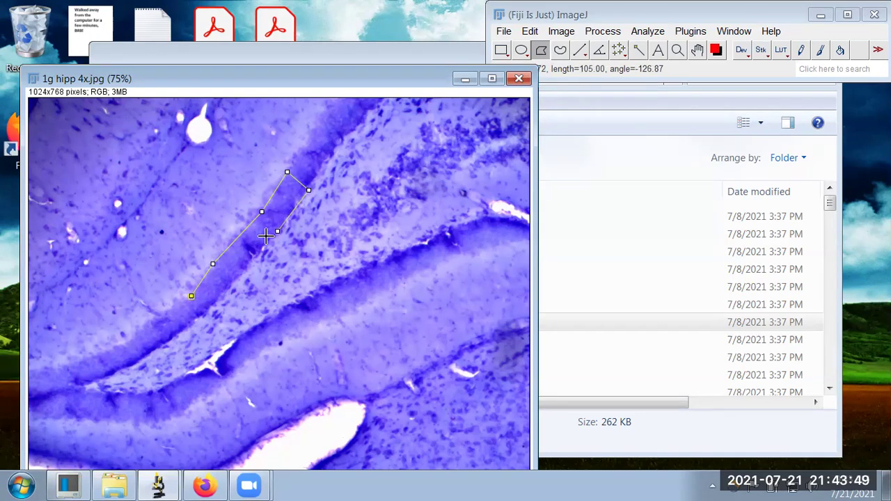
{"action": "left_click", "coordinate": [255, 255]}
{"action": "left_click", "coordinate": [234, 280]}
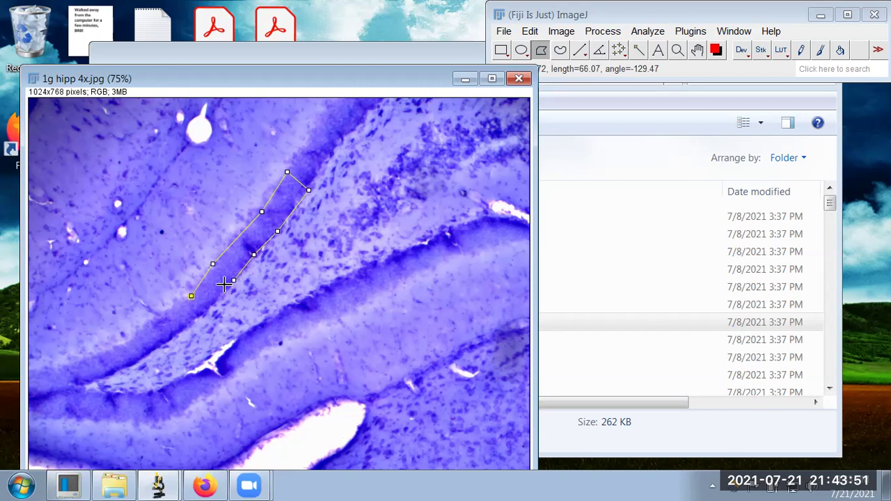
{"action": "left_click", "coordinate": [208, 309]}
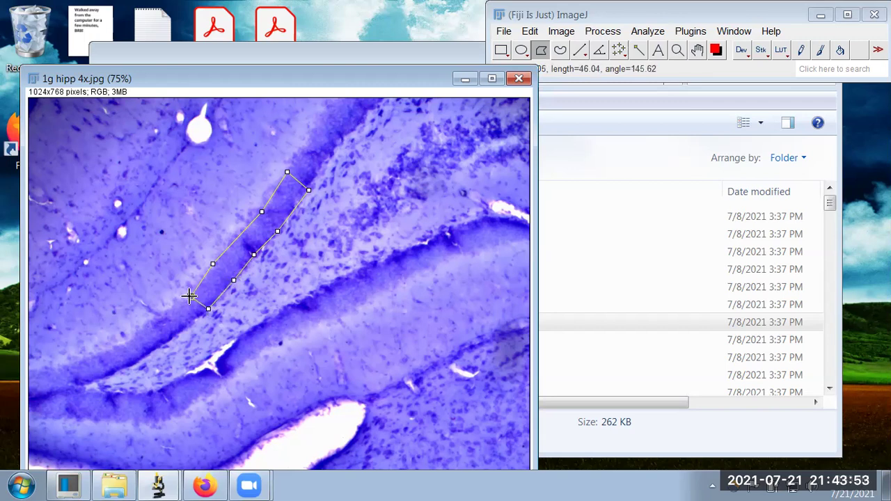
{"action": "left_click", "coordinate": [191, 296]}
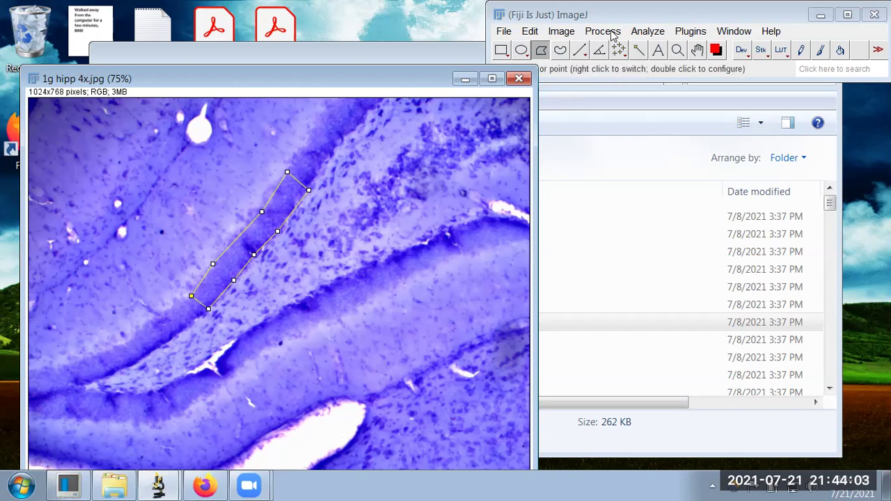
- Configure the measurements to redirect to 1g hipp 4x.jpg with Limit to threshold turned off
{"action": "left_click", "coordinate": [648, 32]}
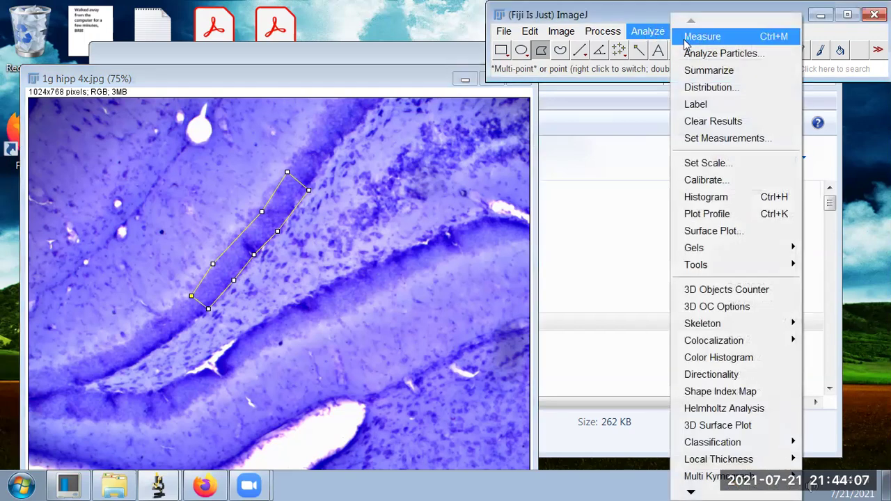
{"action": "left_click", "coordinate": [714, 138]}
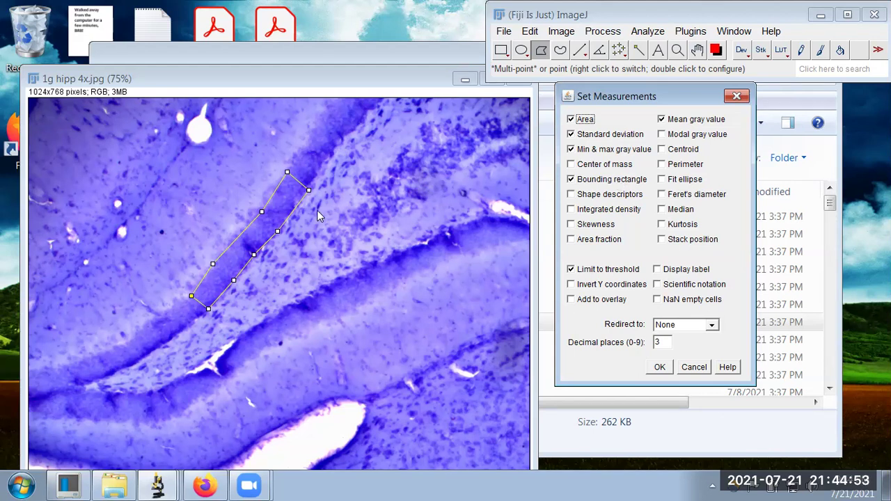
{"action": "left_click", "coordinate": [712, 326]}
{"action": "left_click", "coordinate": [701, 351]}
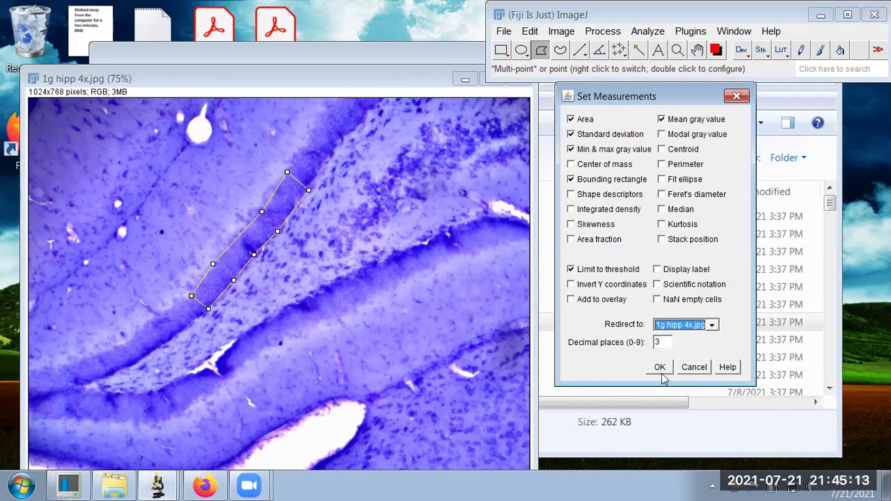
{"action": "left_click", "coordinate": [571, 270]}
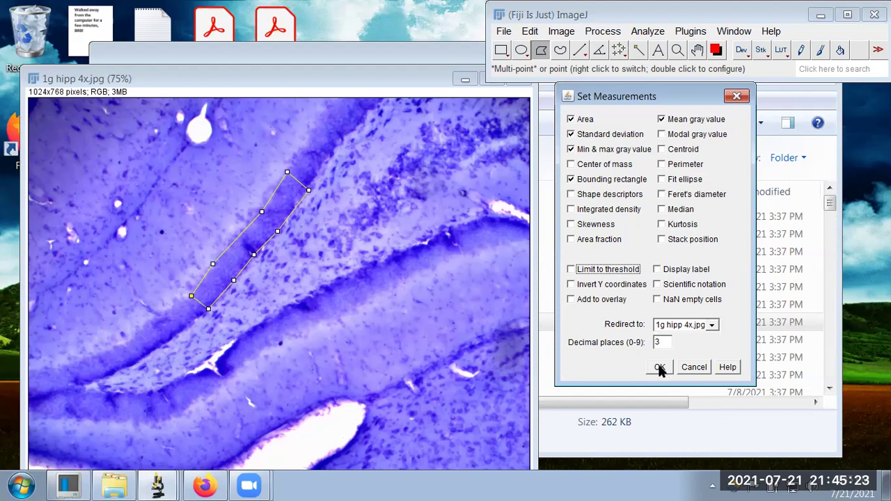
{"action": "left_click", "coordinate": [660, 369]}
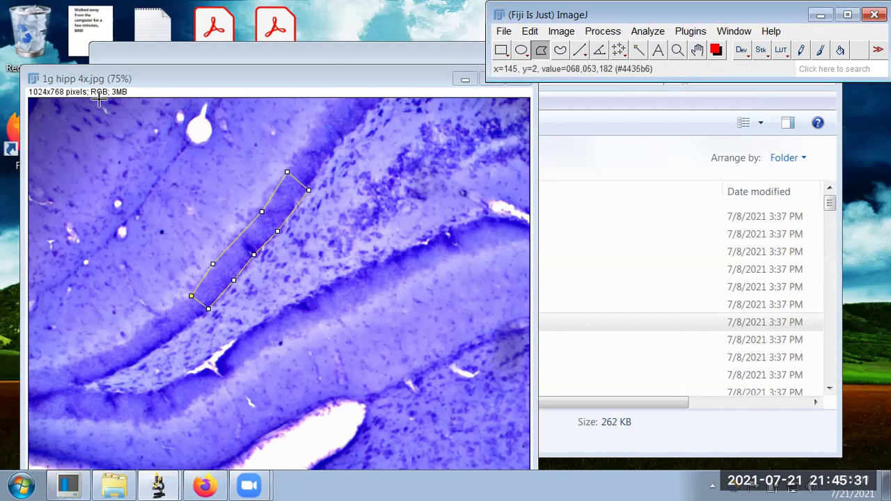
- Generate a Color Histogram of the polygon selection and move the histogram window clear of the image and the results table
{"action": "left_click", "coordinate": [647, 30]}
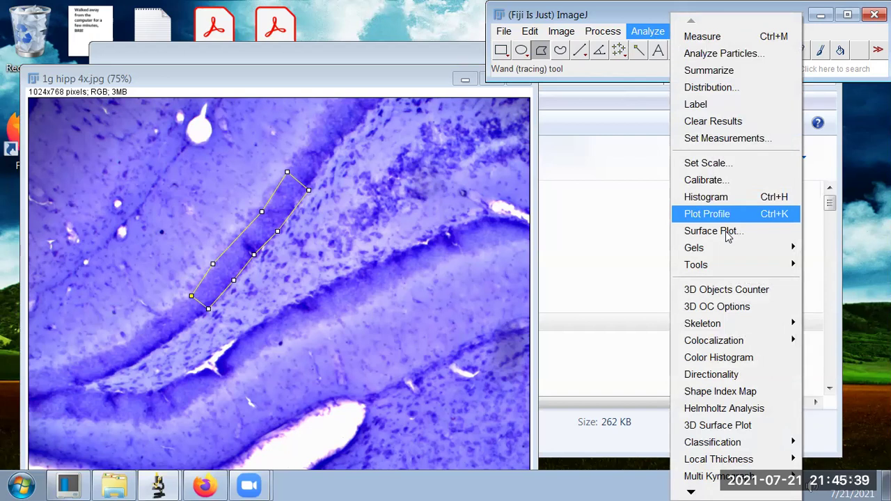
{"action": "left_click", "coordinate": [717, 357]}
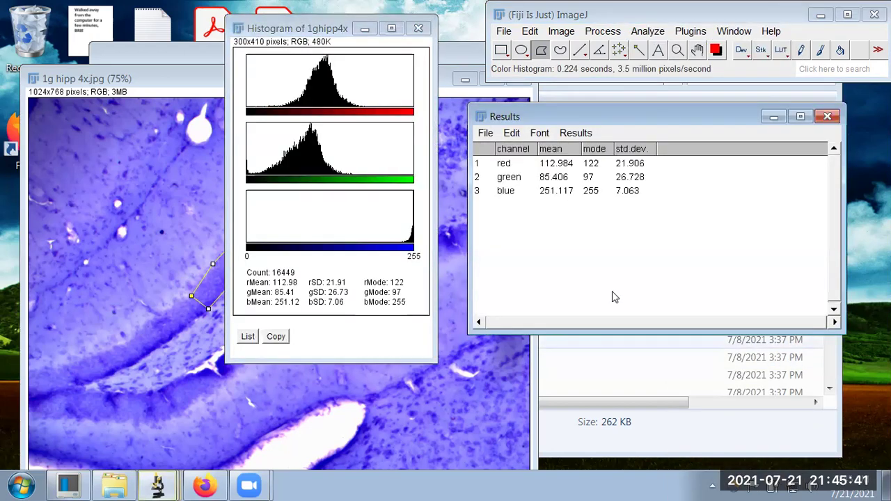
{"action": "left_click", "coordinate": [309, 32]}
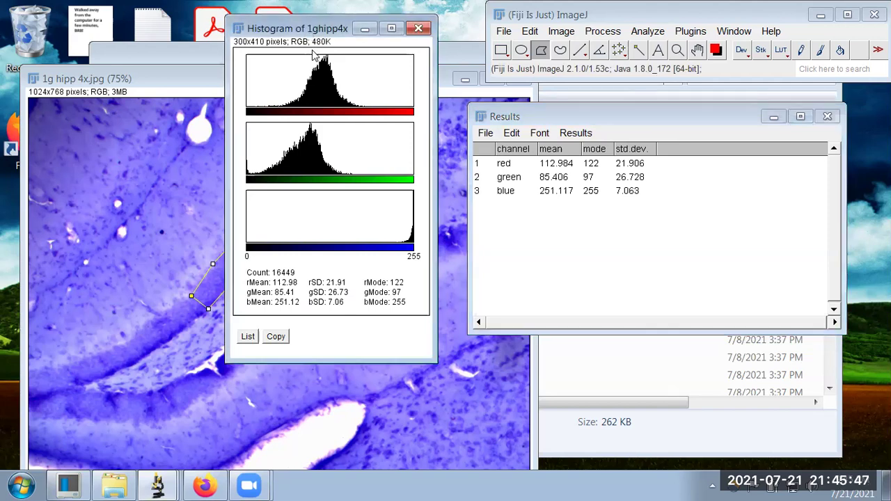
{"action": "left_click_drag", "start_coordinate": [315, 55], "coordinate": [316, 64]}
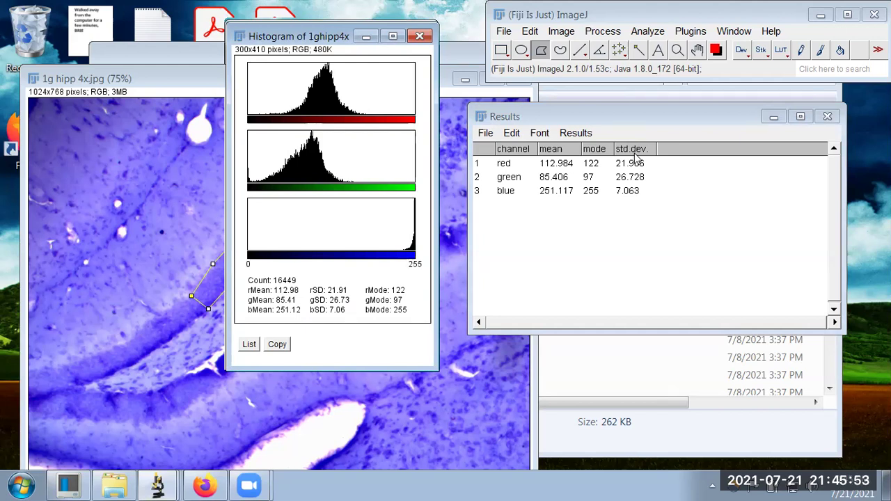
{"action": "left_click_drag", "start_coordinate": [299, 35], "coordinate": [743, 114]}
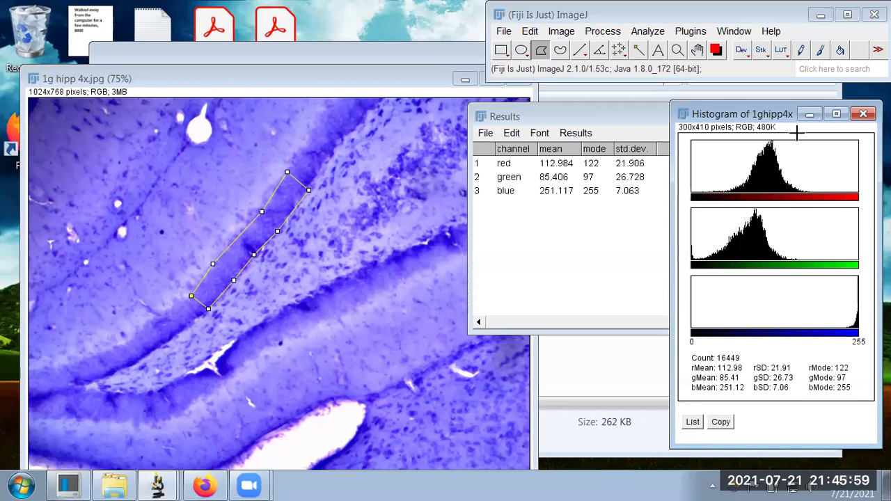
- Examine the red, green and blue distributions in the histogram and the channel means in the results table against the outlined cell band
{"action": "mouse_move", "coordinate": [770, 148]}
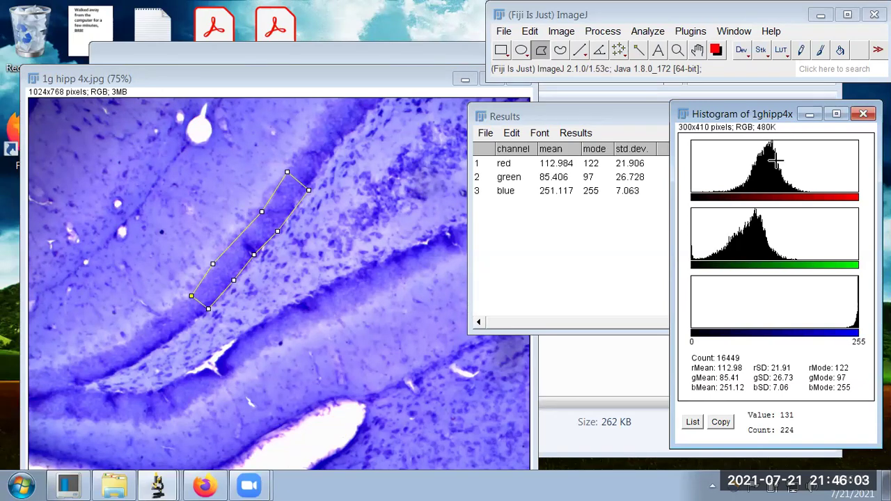
{"action": "mouse_move", "coordinate": [775, 188]}
{"action": "mouse_move", "coordinate": [742, 266]}
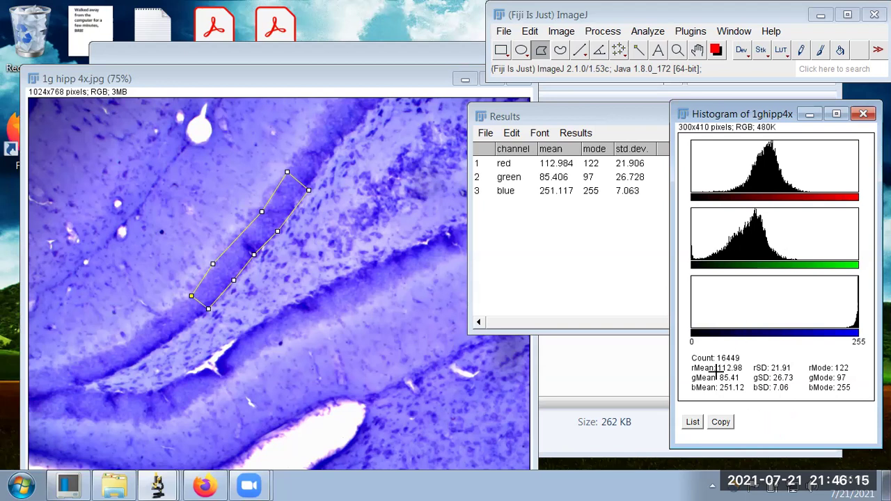
{"action": "left_click", "coordinate": [600, 117]}
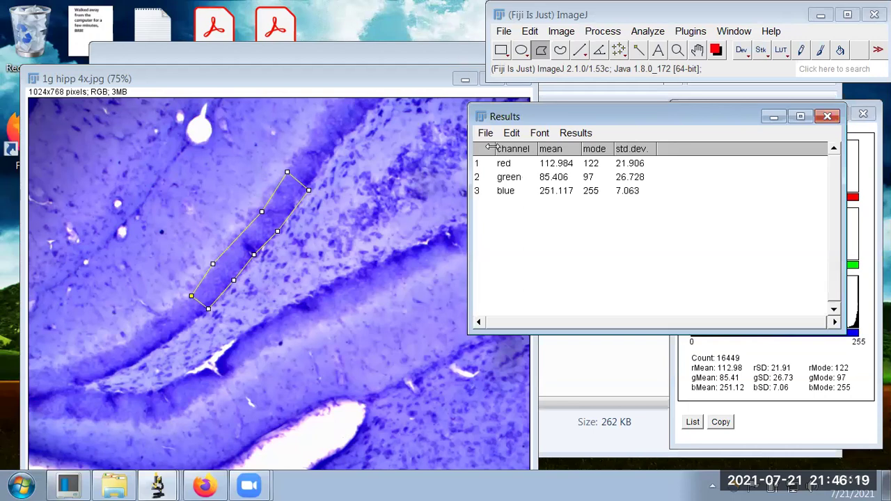
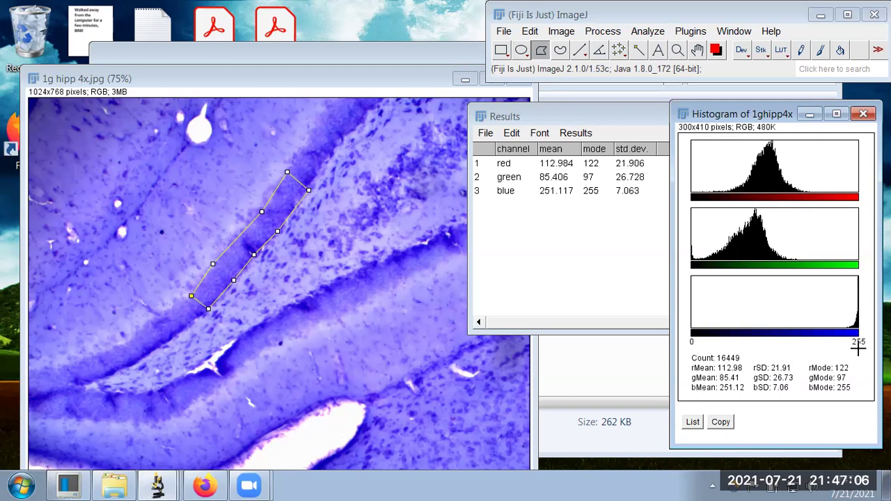
{"action": "mouse_move", "coordinate": [854, 183]}
{"action": "left_click", "coordinate": [603, 115]}
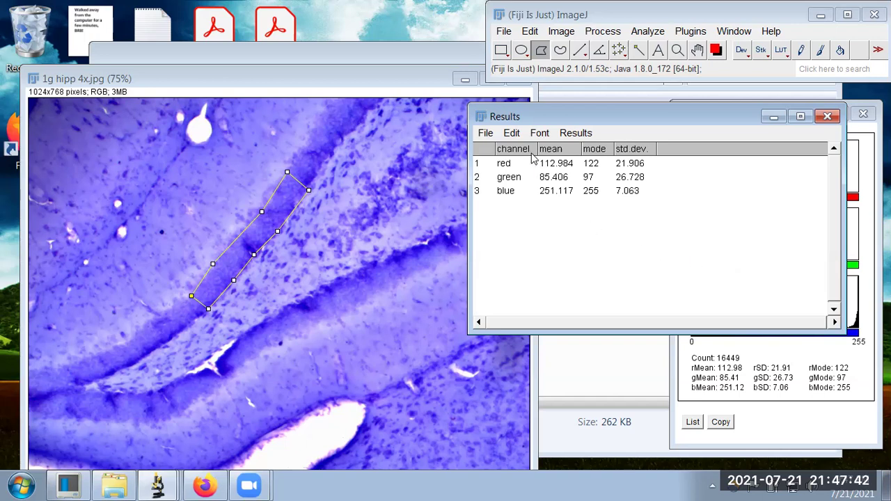
{"action": "left_click", "coordinate": [486, 133]}
{"action": "left_click", "coordinate": [488, 133]}
{"action": "left_click", "coordinate": [867, 381]}
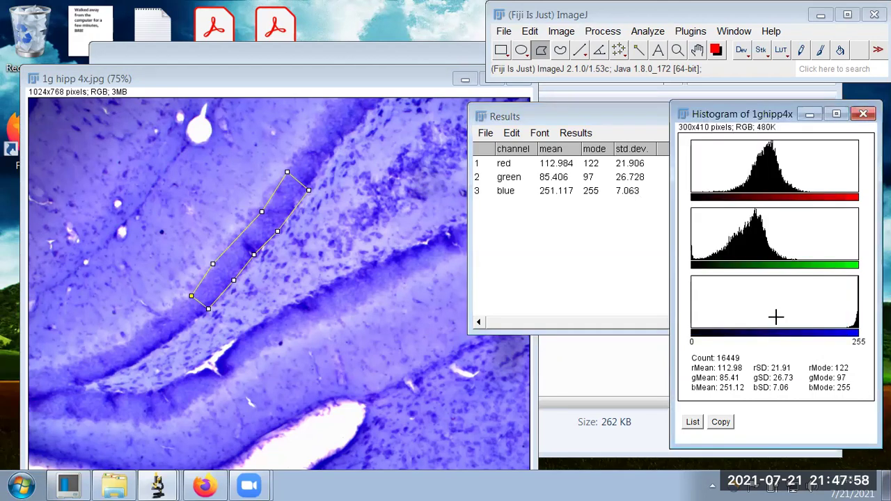
{"action": "mouse_move", "coordinate": [773, 183]}
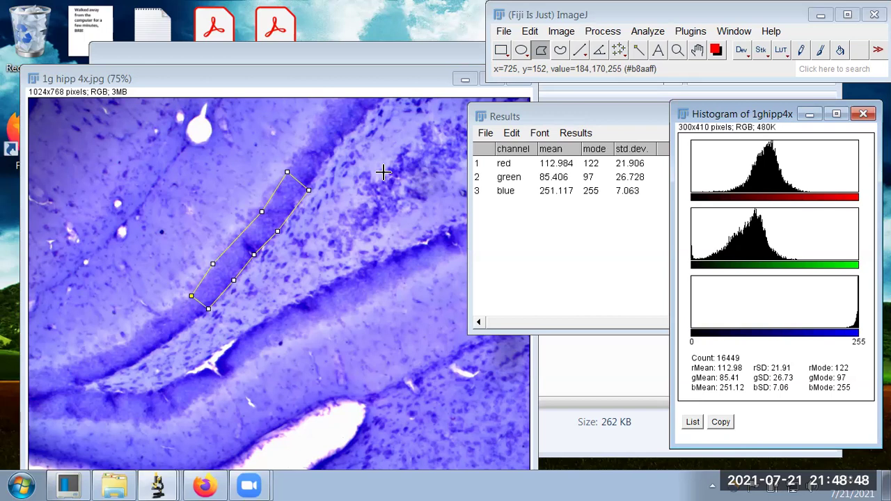
{"action": "left_click", "coordinate": [390, 82]}
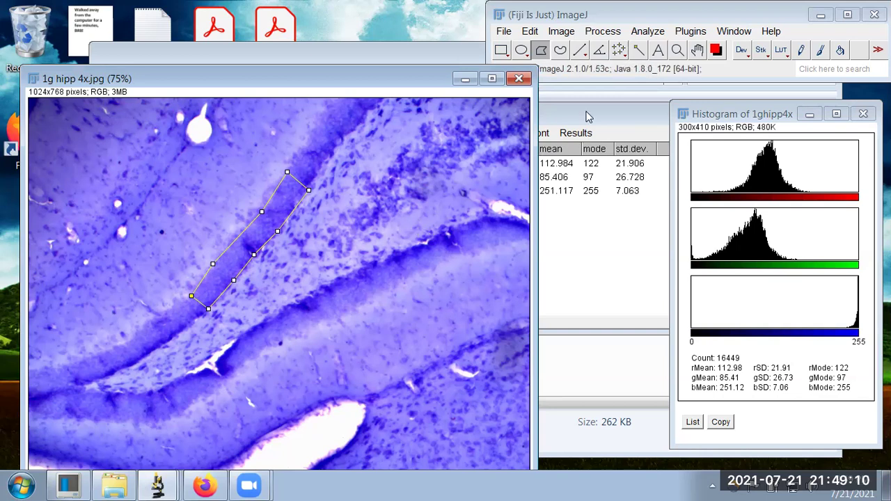
- Switch to Windows Explorer and open Atlas example of Hipp Nissl (brightfield).tif from the Nissl experiment images folder
{"action": "left_click", "coordinate": [401, 62]}
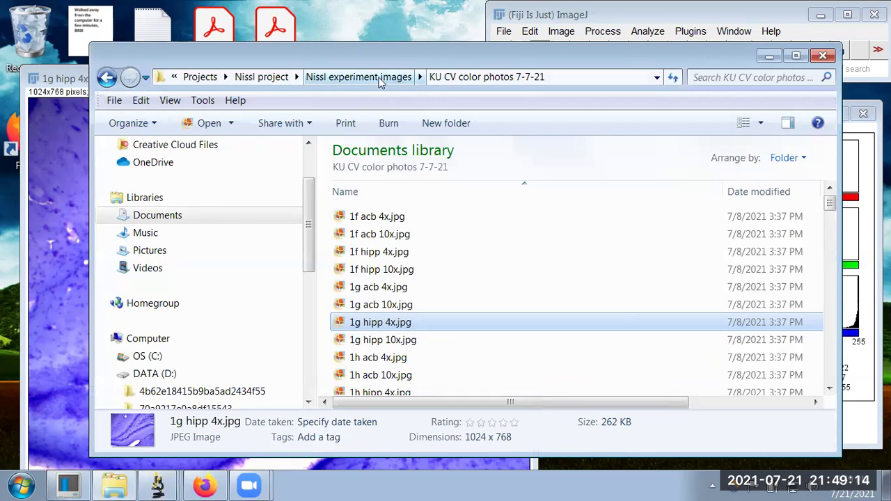
{"action": "left_click", "coordinate": [381, 79]}
{"action": "scroll", "coordinate": [464, 251], "scroll_direction": "down", "scroll_amount": 3}
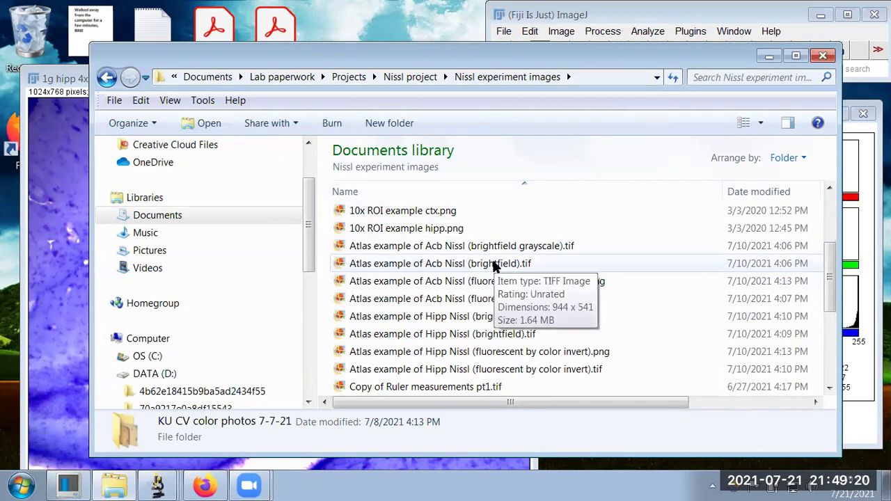
{"action": "left_click", "coordinate": [506, 339]}
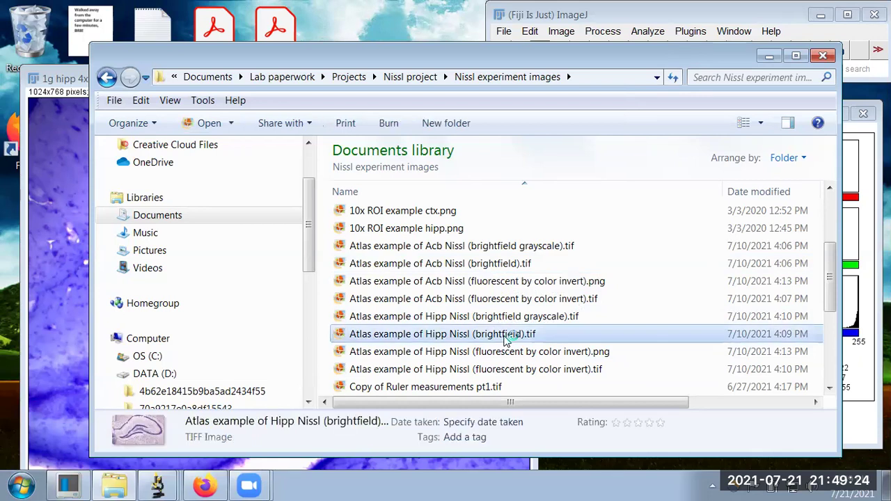
{"action": "double_click", "coordinate": [507, 339]}
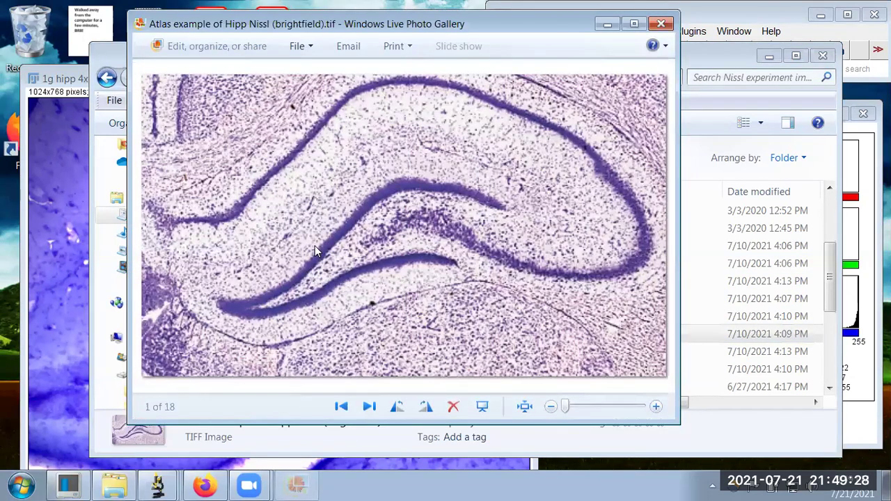
- Zoom in on the atlas image to examine the dark cell bands and the scattered cells between them, and close the viewer
{"action": "scroll", "coordinate": [315, 246], "scroll_direction": "up", "scroll_amount": 1}
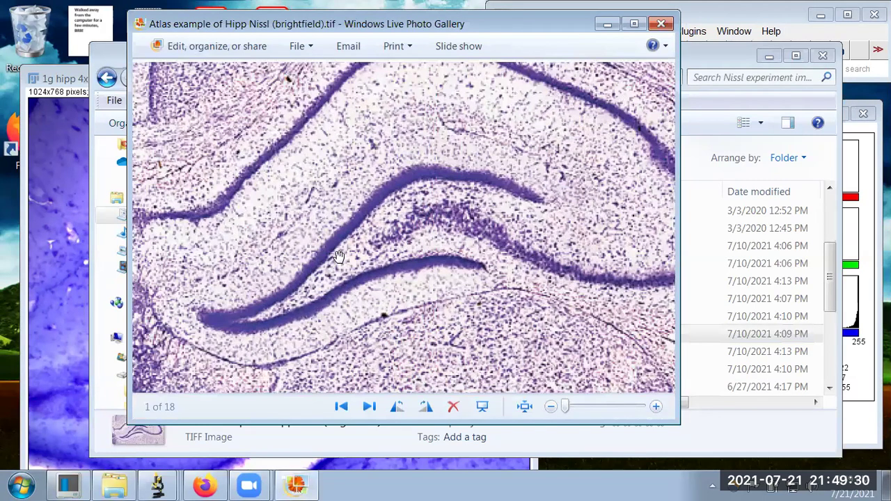
{"action": "scroll", "coordinate": [262, 268], "scroll_direction": "up", "scroll_amount": 1}
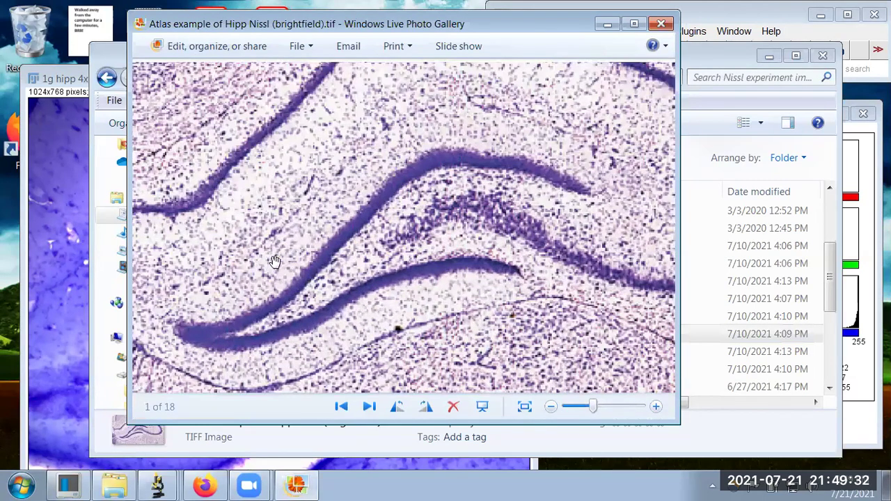
{"action": "scroll", "coordinate": [275, 261], "scroll_direction": "up", "scroll_amount": 1}
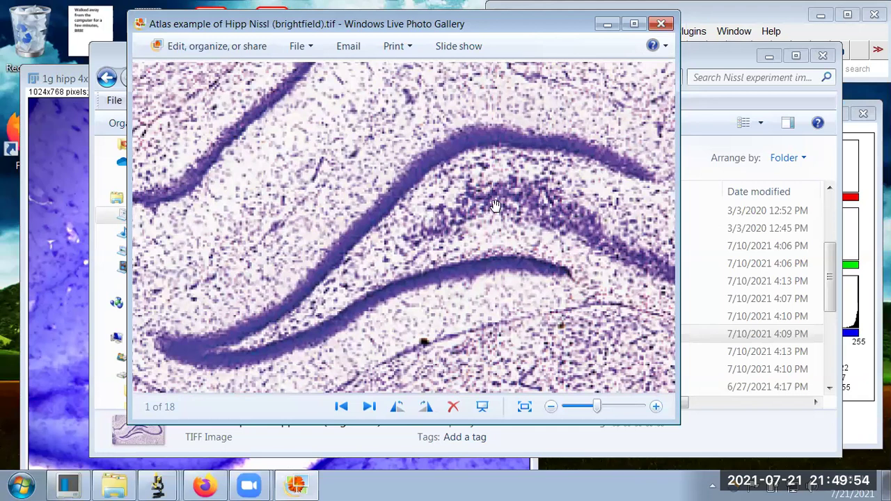
{"action": "left_click_drag", "start_coordinate": [531, 192], "coordinate": [537, 194]}
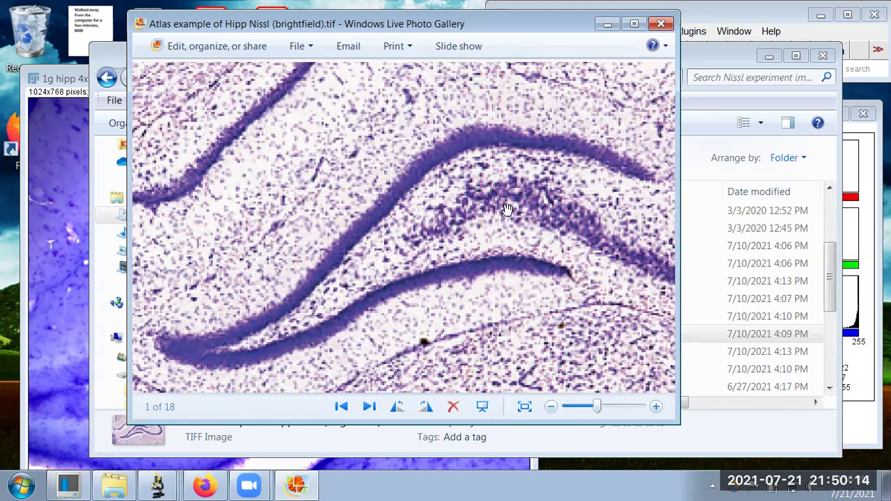
{"action": "scroll", "coordinate": [507, 209], "scroll_direction": "down", "scroll_amount": 3}
{"action": "left_click", "coordinate": [661, 25]}
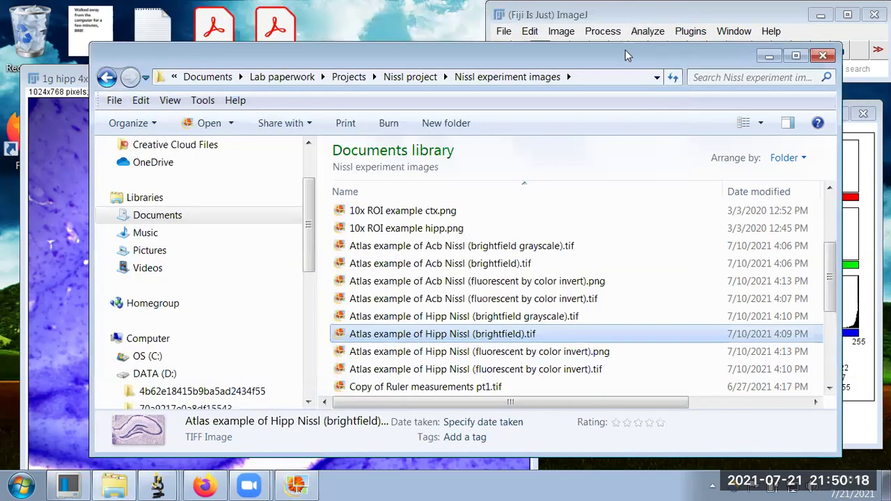
{"action": "key", "text": "alt"}
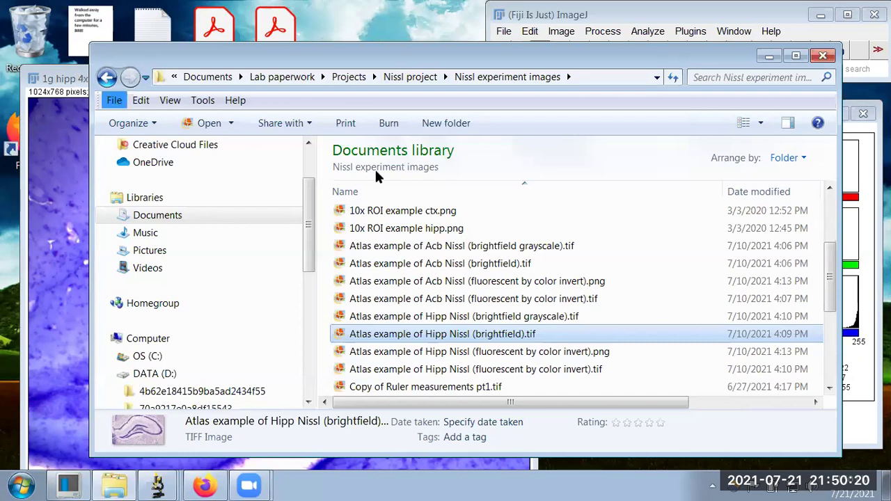
{"action": "left_click", "coordinate": [504, 32]}
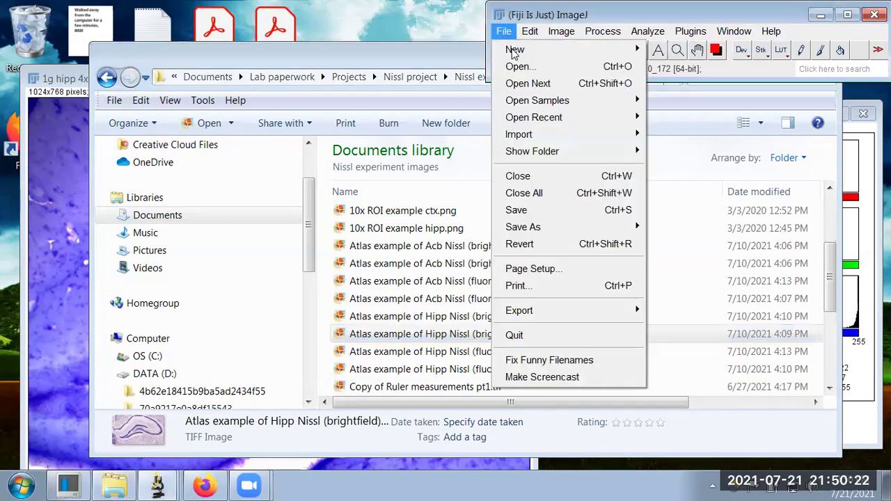
{"action": "left_click", "coordinate": [502, 32]}
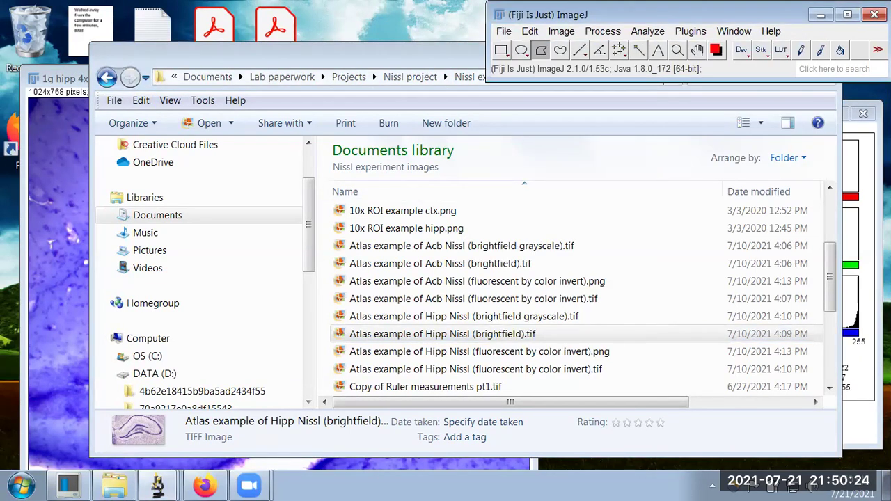
- Open 1g hipp 10x.jpg from the KU CV color photos 7-7-21 folder with ImageJ-win64.exe
{"action": "left_click", "coordinate": [115, 485]}
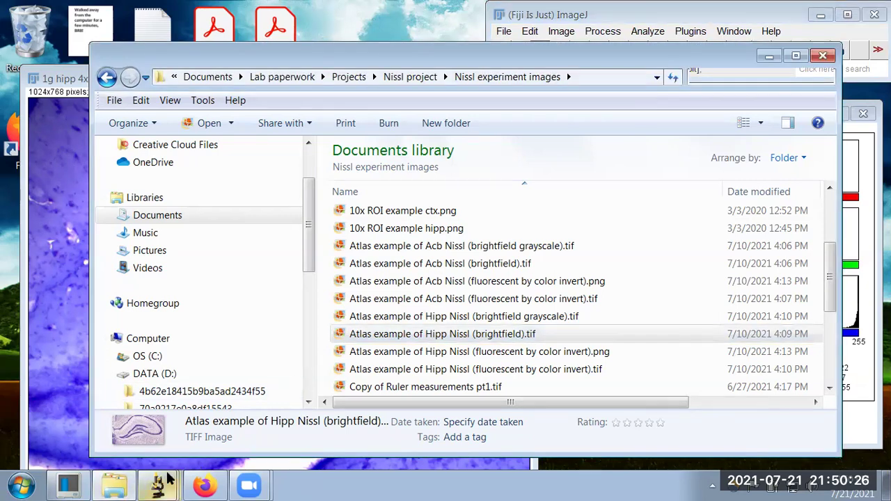
{"action": "scroll", "coordinate": [445, 249], "scroll_direction": "up", "scroll_amount": 3}
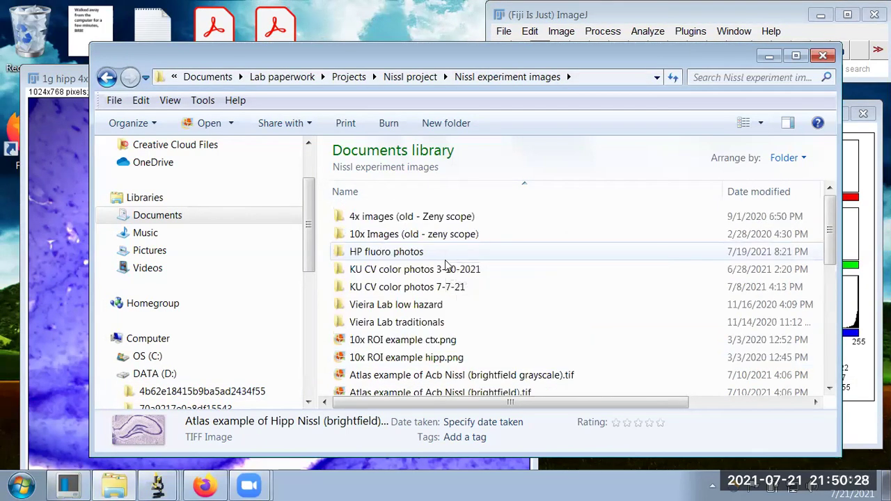
{"action": "key", "text": "Down"}
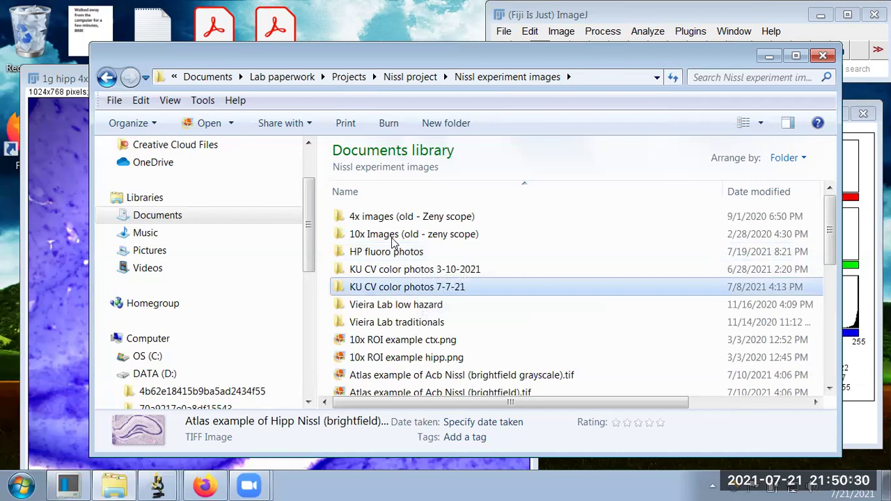
{"action": "key", "text": "Return"}
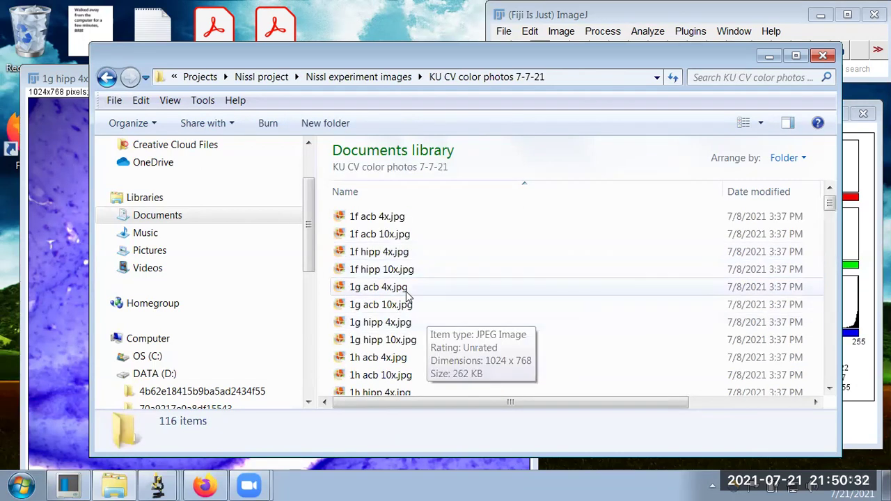
{"action": "right_click", "coordinate": [411, 340]}
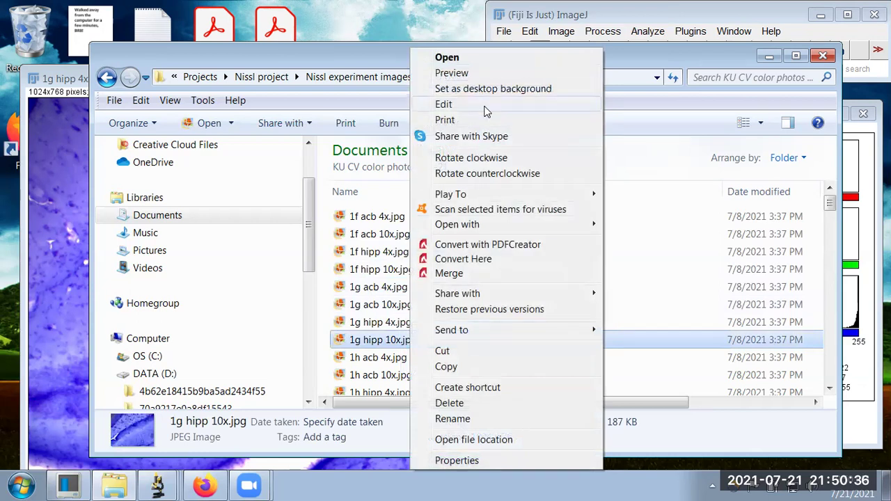
{"action": "mouse_move", "coordinate": [564, 231]}
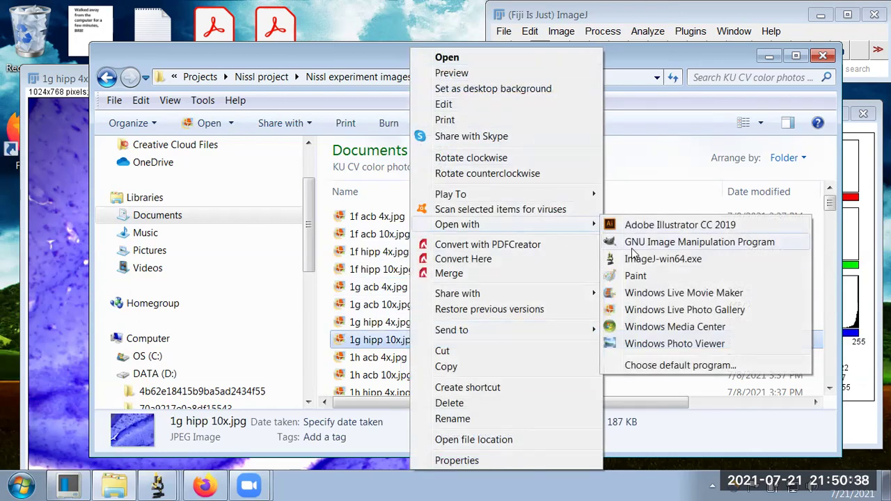
{"action": "left_click", "coordinate": [662, 259]}
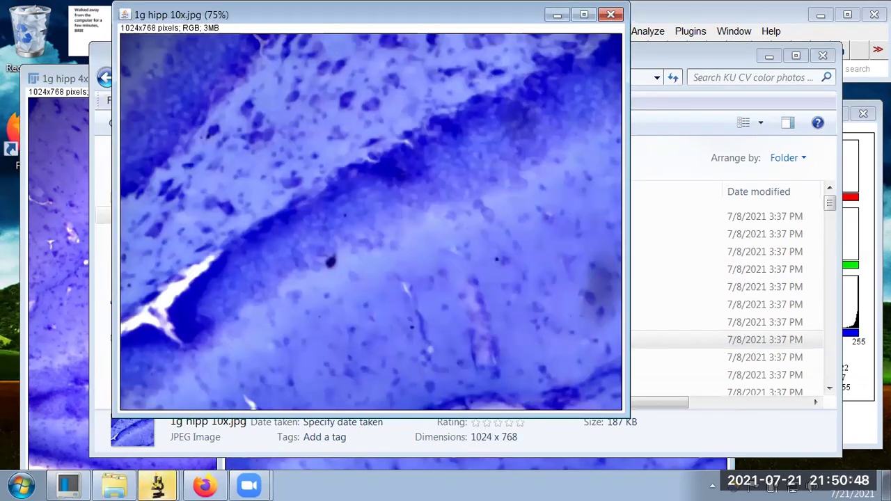
- Close the 1g hipp 4x.jpg image window while keeping the 1g hipp 10x.jpg image open
{"action": "left_click", "coordinate": [759, 19]}
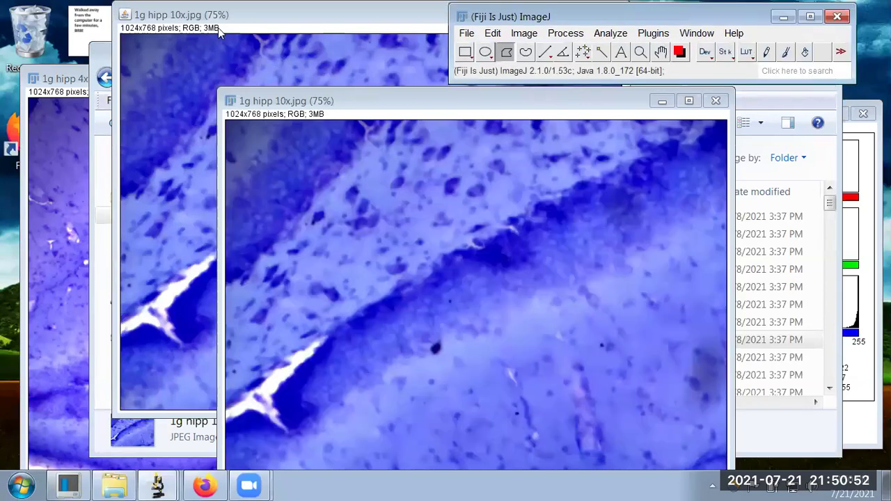
{"action": "left_click", "coordinate": [167, 97]}
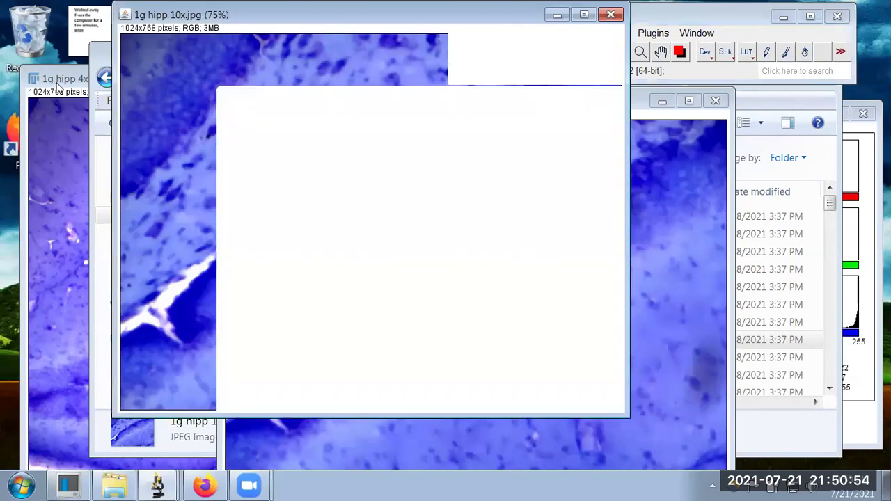
{"action": "left_click", "coordinate": [59, 87]}
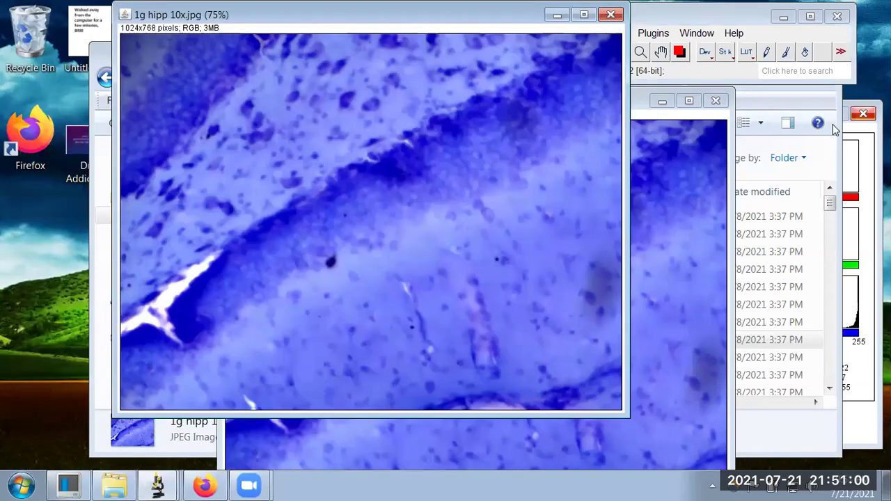
- Close the old color histogram window and the Results table, discarding its measurements
{"action": "left_click", "coordinate": [864, 113]}
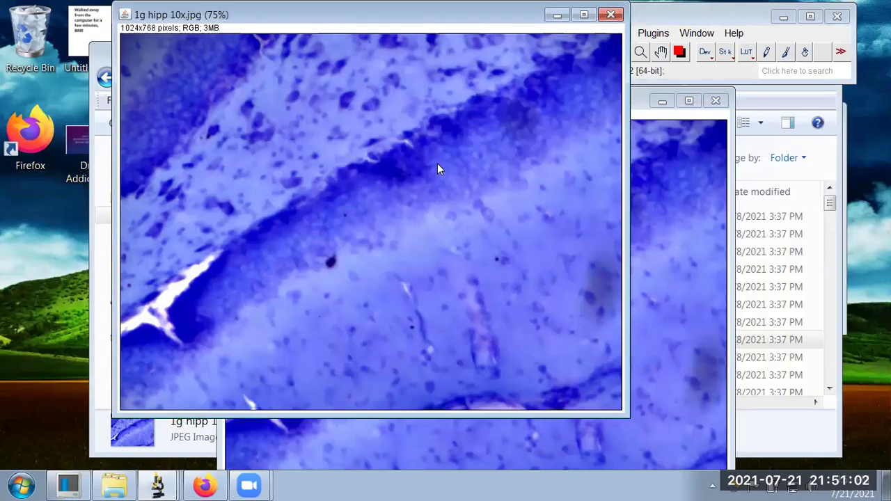
{"action": "key", "text": "ctrl+m"}
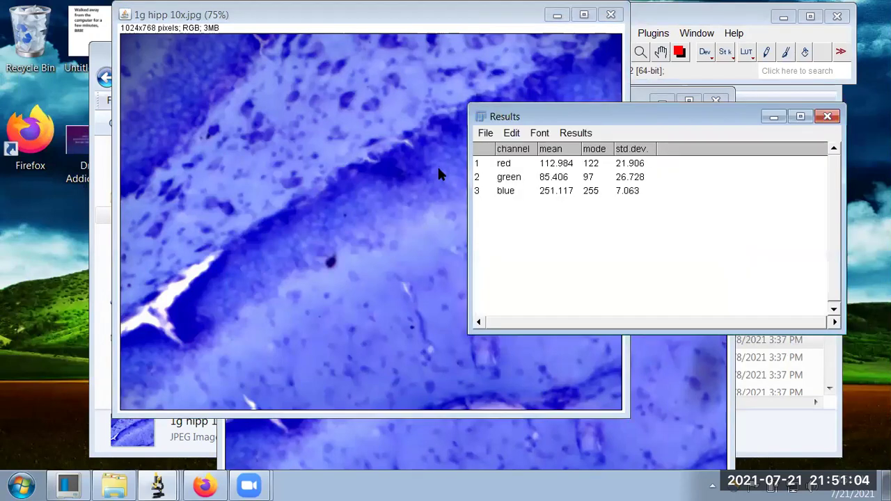
{"action": "key", "text": "ctrl+w"}
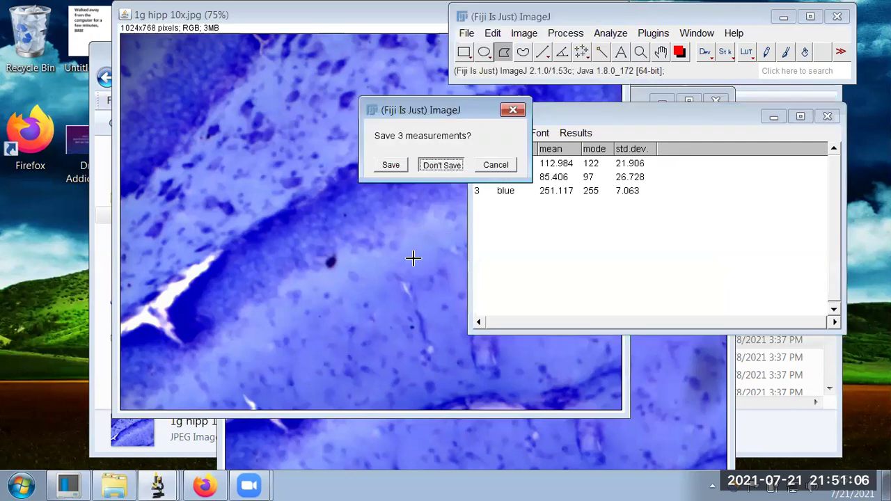
{"action": "key", "text": "Return"}
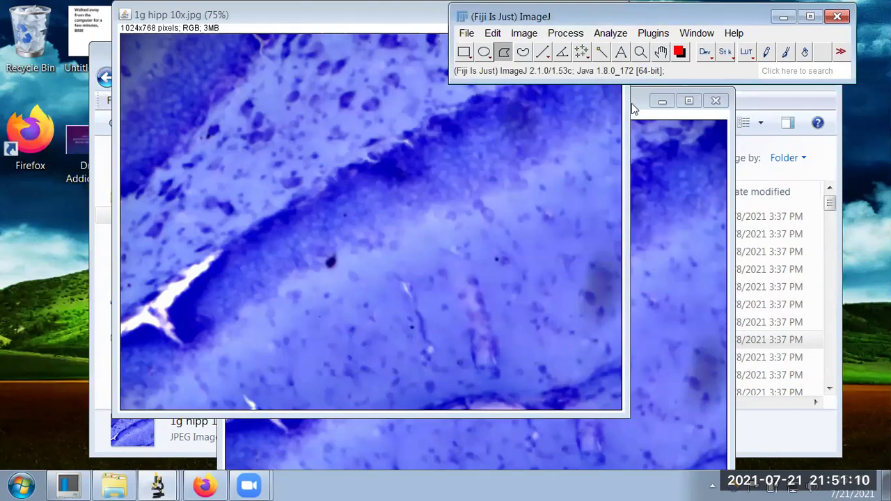
- Close the duplicate 1g hipp 10x.jpg window and move the remaining image clear of the Fiji tools
{"action": "left_click", "coordinate": [632, 103]}
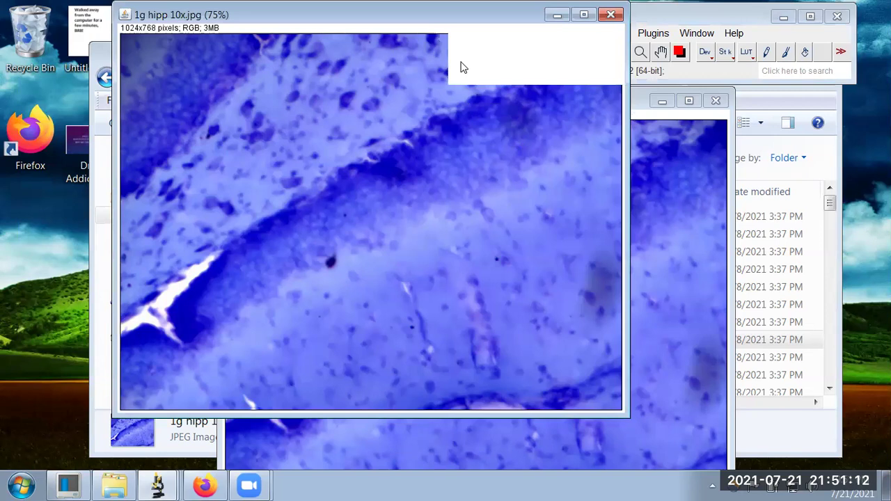
{"action": "left_click_drag", "start_coordinate": [523, 11], "coordinate": [508, 60]}
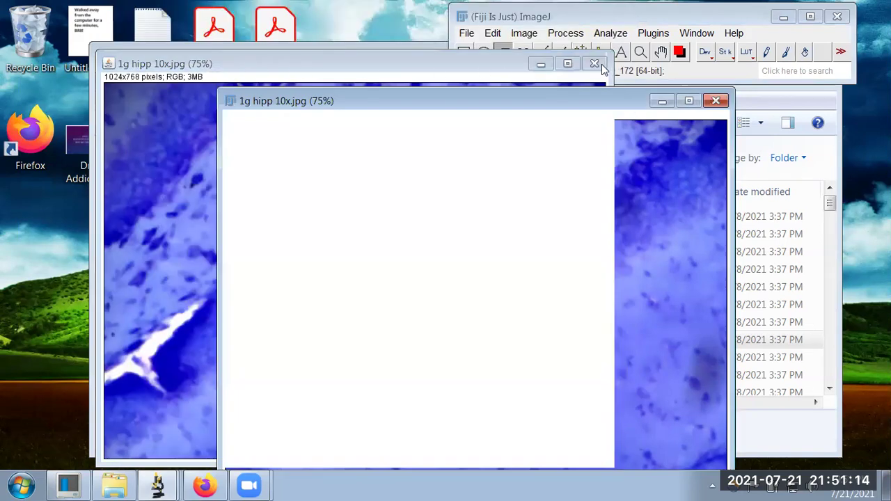
{"action": "left_click_drag", "start_coordinate": [600, 64], "coordinate": [555, 64]}
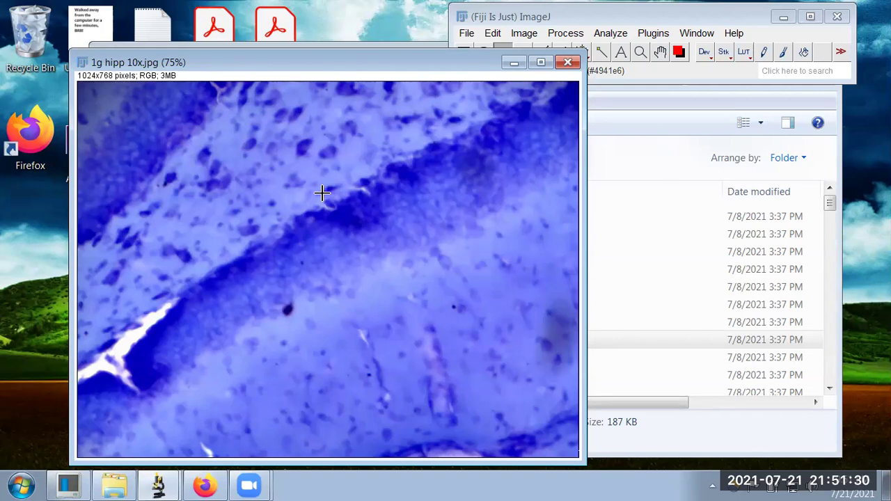
- Zoom in to 150% on the scattered cells above the dark cell band in 1g hipp 10x.jpg
{"action": "scroll", "coordinate": [322, 193], "scroll_direction": "up", "scroll_amount": 2}
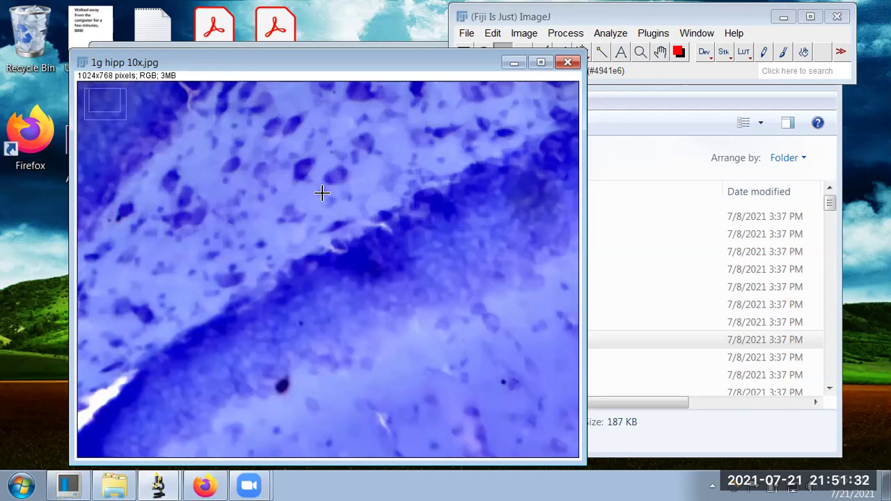
{"action": "scroll", "coordinate": [322, 193], "scroll_direction": "up", "scroll_amount": 2}
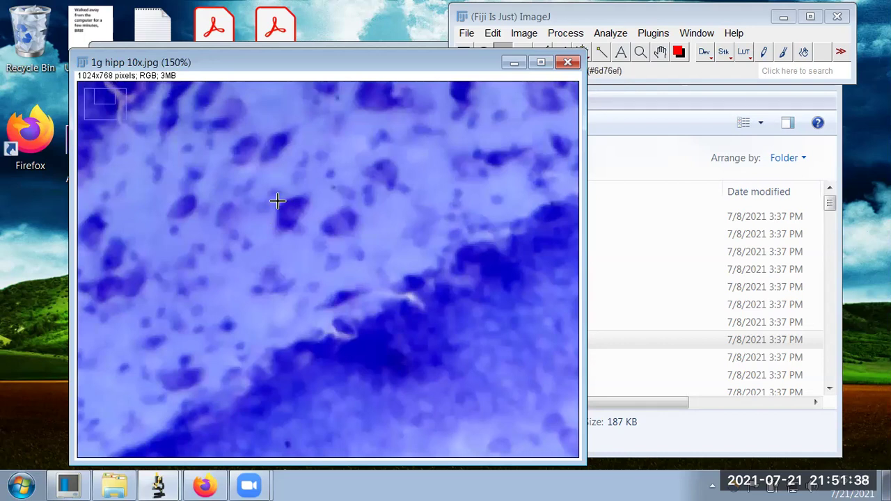
{"action": "mouse_move", "coordinate": [277, 202]}
{"action": "left_mouse_down"}
{"action": "mouse_move", "coordinate": [298, 221]}
{"action": "mouse_move", "coordinate": [286, 208]}
{"action": "mouse_move", "coordinate": [288, 218]}
{"action": "left_mouse_up"}
{"action": "left_click", "coordinate": [295, 211]}
{"action": "left_click", "coordinate": [255, 206]}
{"action": "left_click", "coordinate": [296, 201]}
{"action": "left_click", "coordinate": [581, 51]}
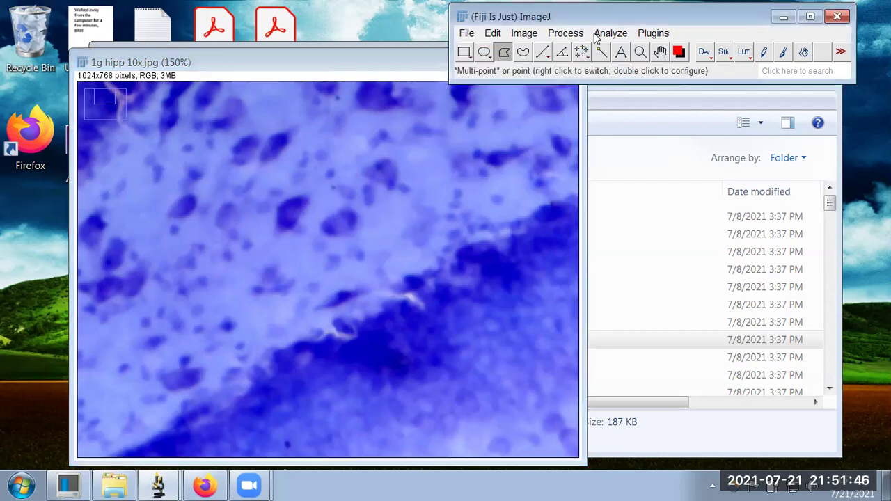
- Draw a rectangular selection about 22 by 26 pixels over the dark scattered cell above the cell band
{"action": "left_click", "coordinate": [465, 53]}
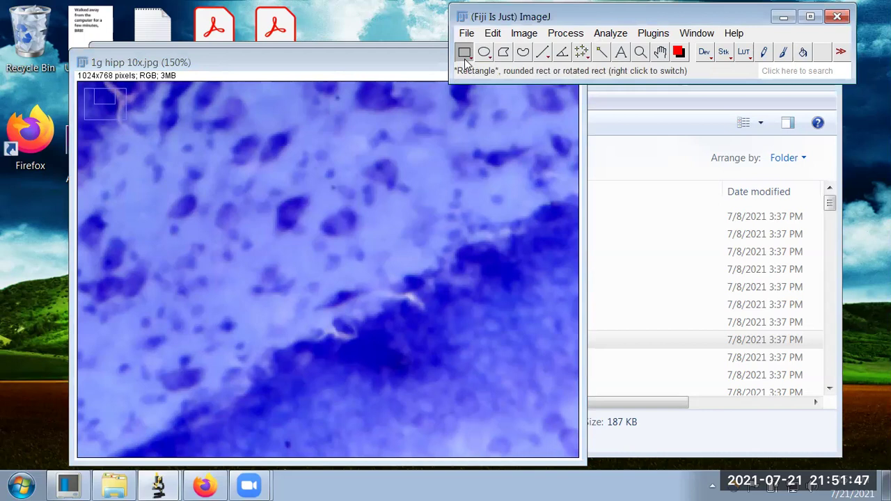
{"action": "left_click", "coordinate": [285, 204]}
{"action": "left_click_drag", "start_coordinate": [285, 205], "coordinate": [297, 227]}
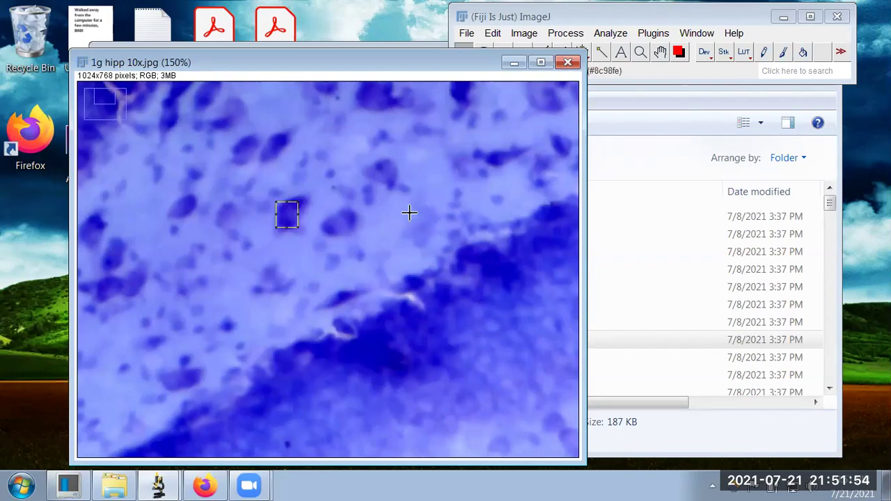
- Measure the selected dark cell with Color Histogram and review its red, green and blue values
{"action": "left_click", "coordinate": [591, 67]}
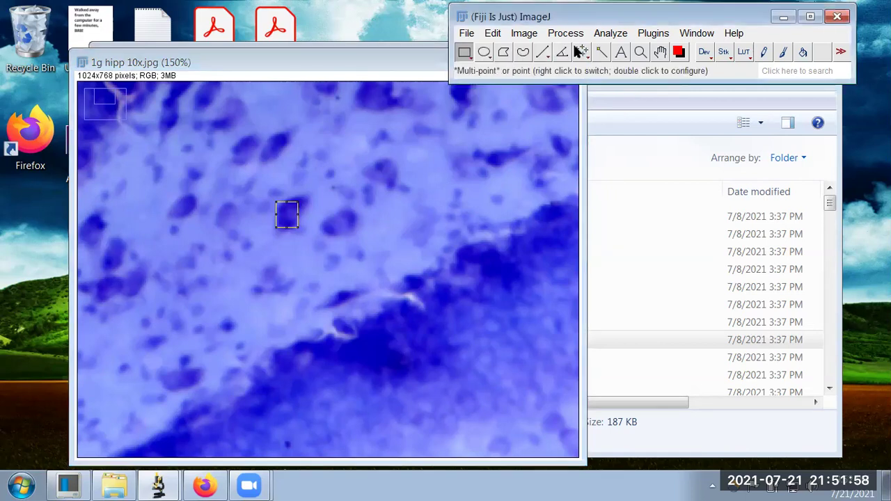
{"action": "left_click", "coordinate": [614, 35]}
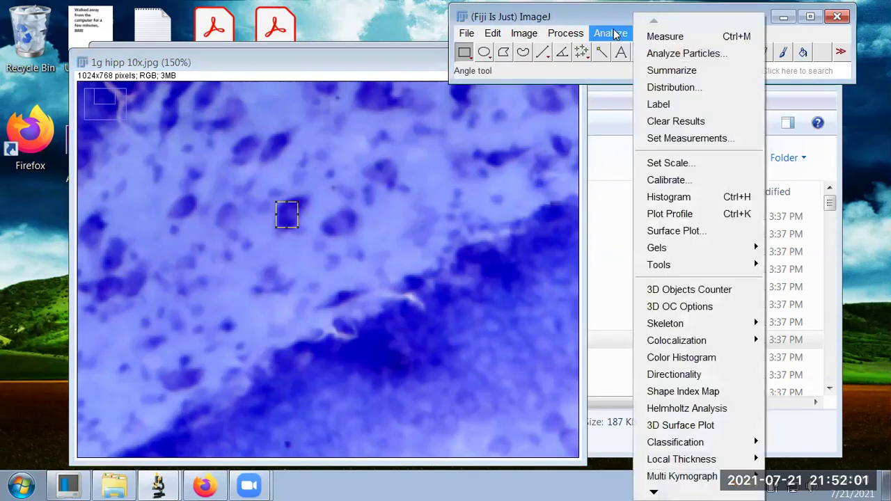
{"action": "left_click", "coordinate": [694, 358]}
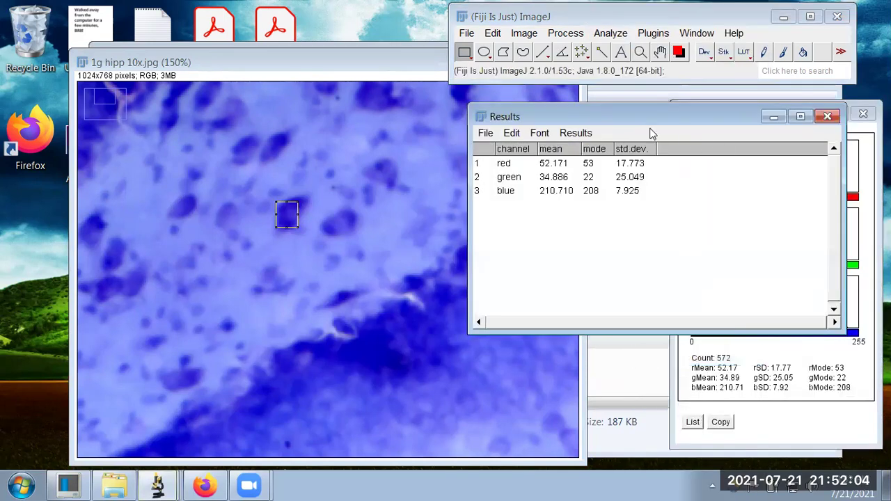
{"action": "left_click", "coordinate": [860, 161]}
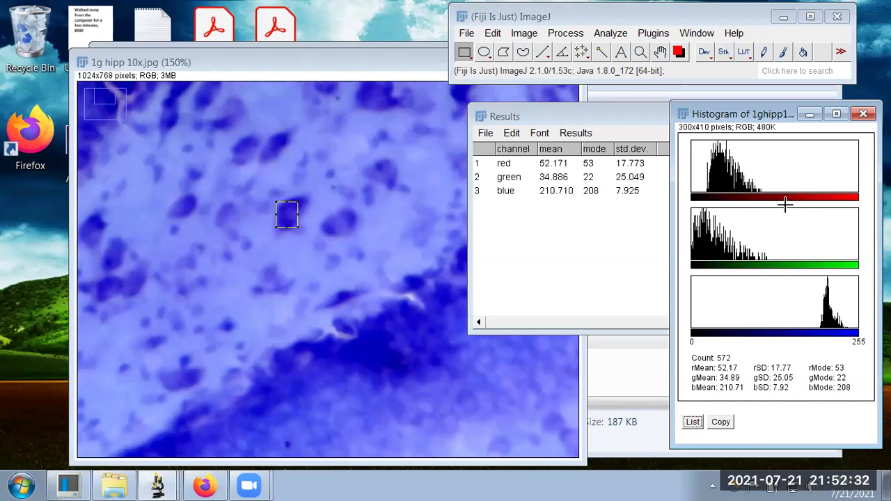
{"action": "left_click", "coordinate": [604, 254]}
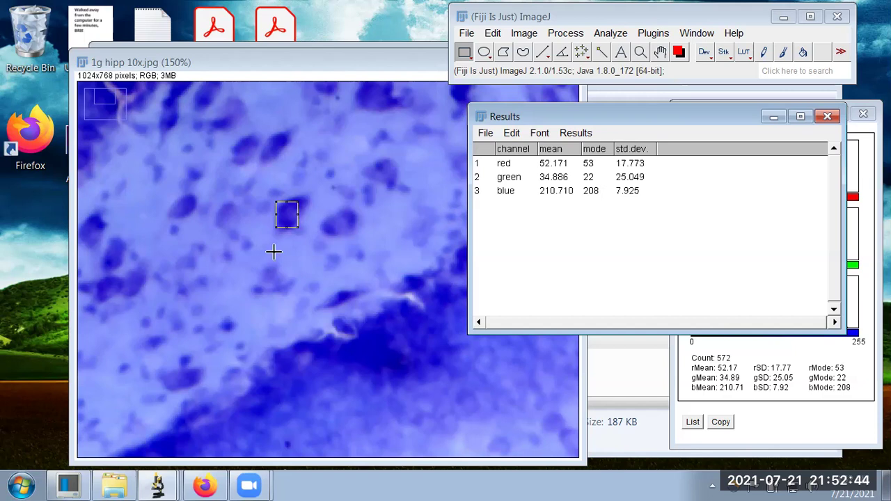
- Move the rectangular selection onto the pale background just below the dark cell, checking its dimensions with Specify without changing them
{"action": "left_click_drag", "start_coordinate": [281, 240], "coordinate": [303, 266]}
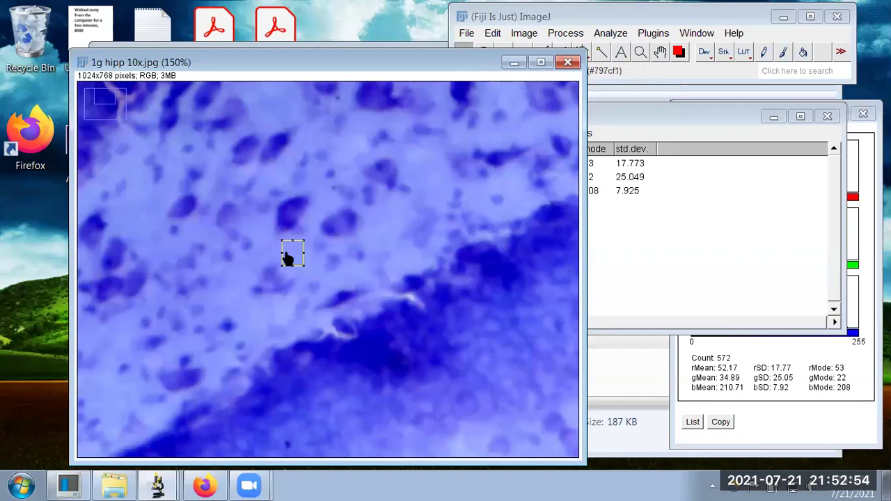
{"action": "left_click", "coordinate": [501, 52]}
{"action": "key", "text": "alt+e"}
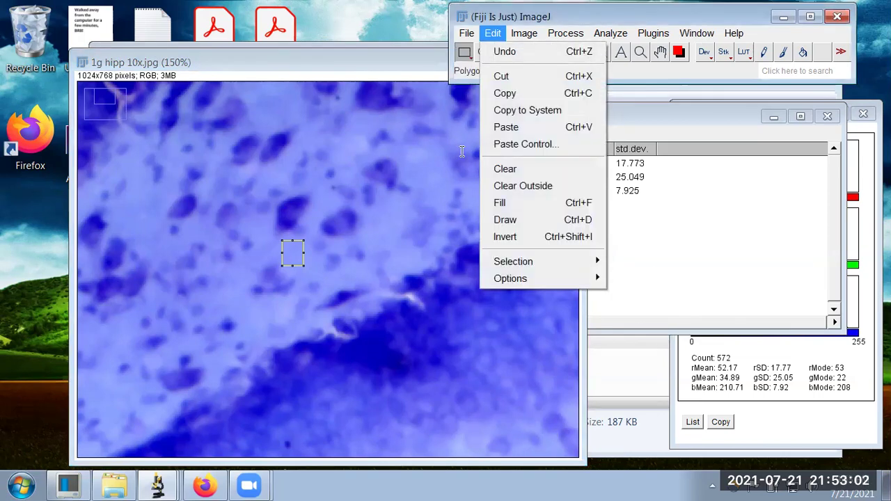
{"action": "key", "text": "s"}
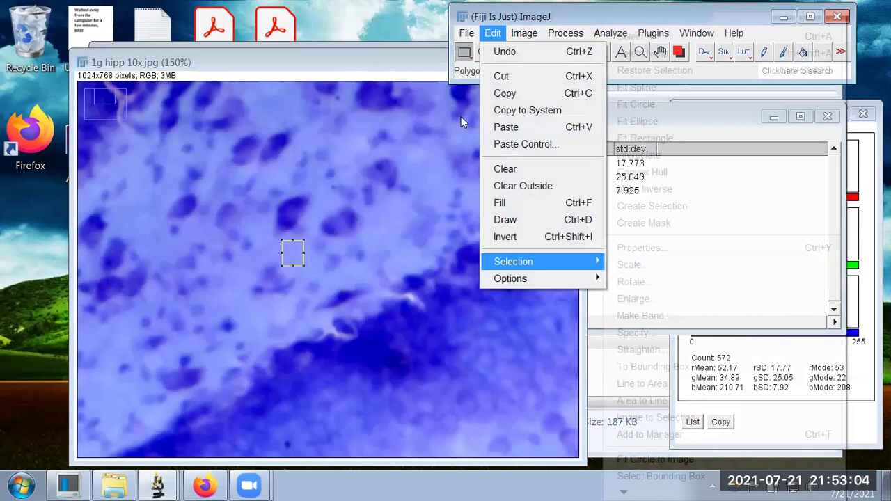
{"action": "key", "text": "Return"}
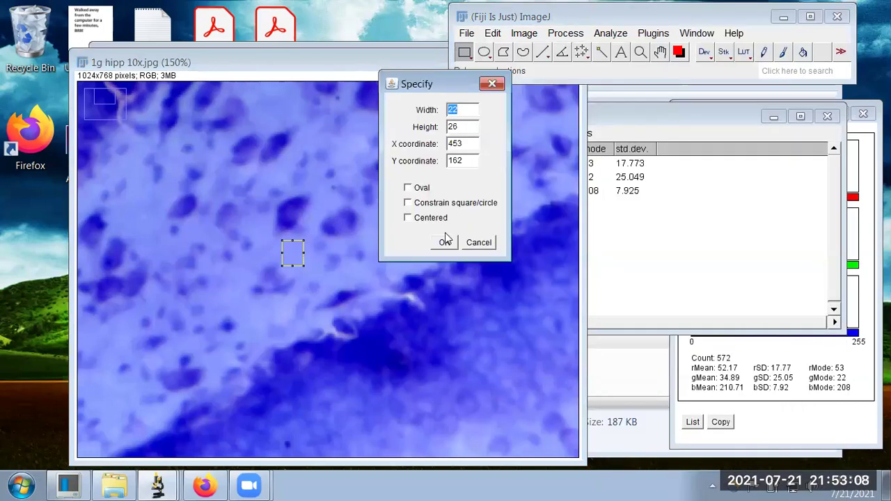
{"action": "left_click", "coordinate": [479, 242]}
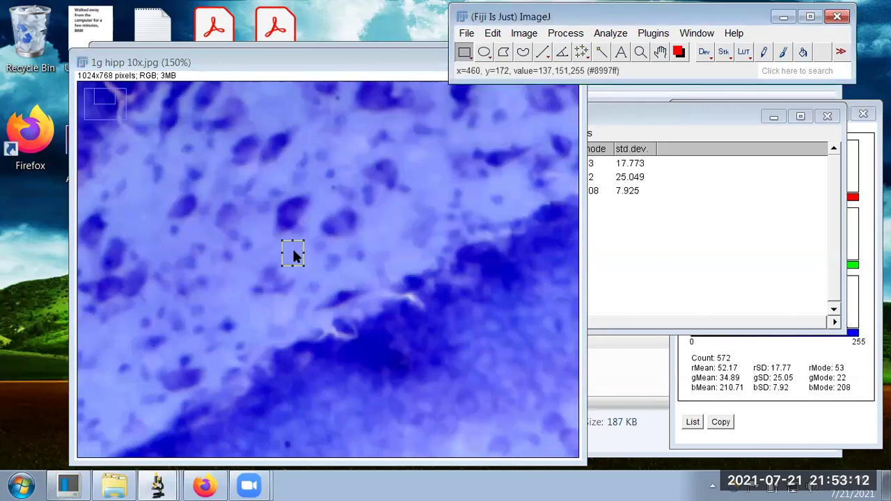
{"action": "left_click", "coordinate": [280, 255]}
{"action": "left_click_drag", "start_coordinate": [306, 258], "coordinate": [286, 253]}
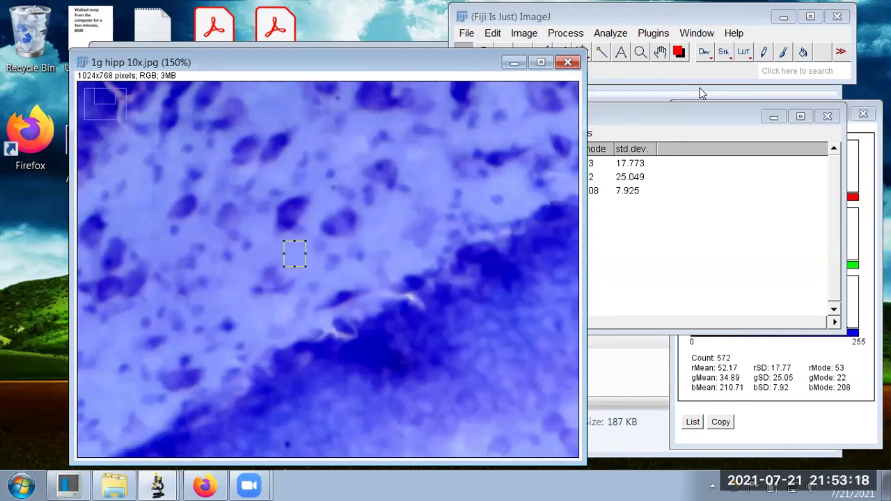
- Measure the selected pale background area with Color Histogram
{"action": "left_click", "coordinate": [679, 119]}
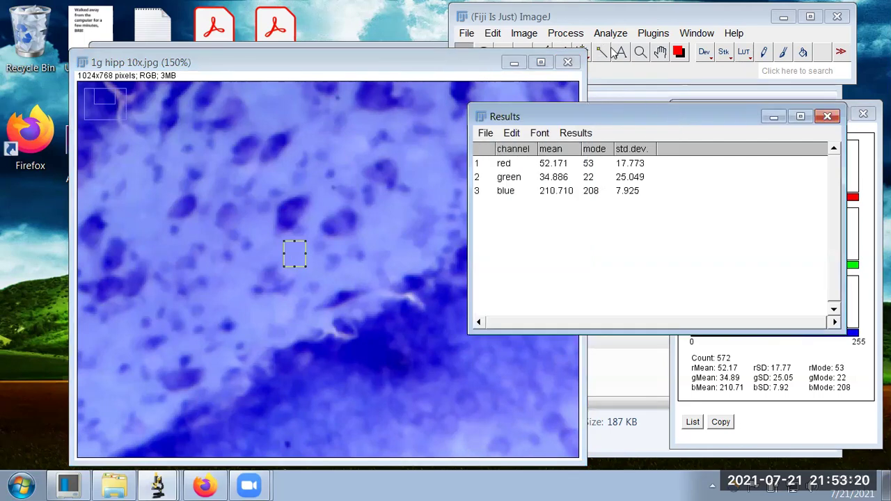
{"action": "left_click", "coordinate": [663, 354]}
{"action": "key", "text": "alt+a"}
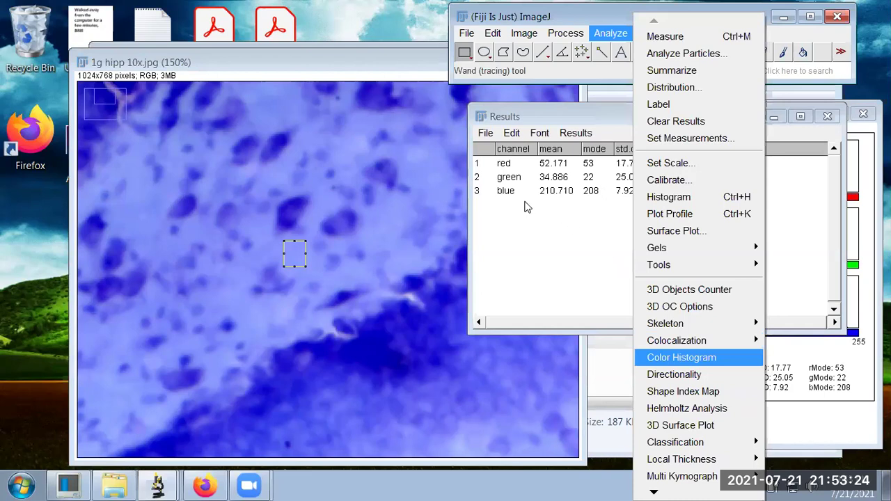
{"action": "key", "text": "Return"}
{"action": "left_click", "coordinate": [566, 204]}
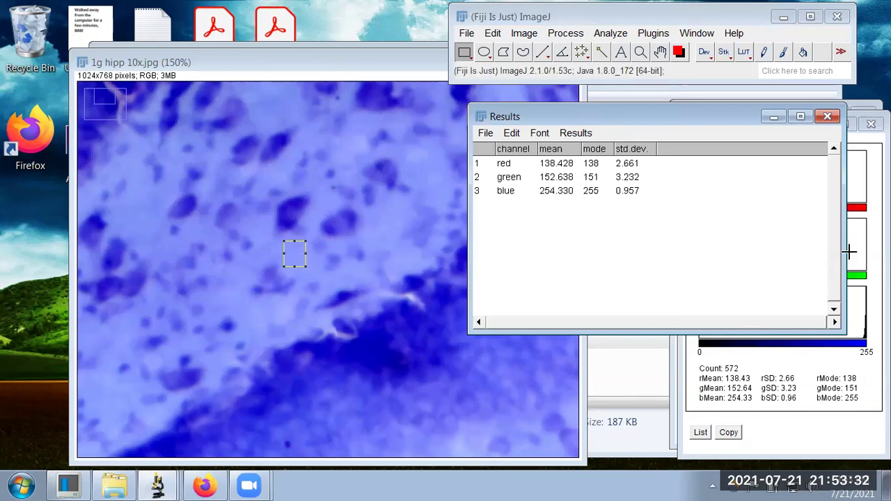
- Place the cell and background histograms side by side and compare their red, green and blue distributions
{"action": "left_click", "coordinate": [855, 141]}
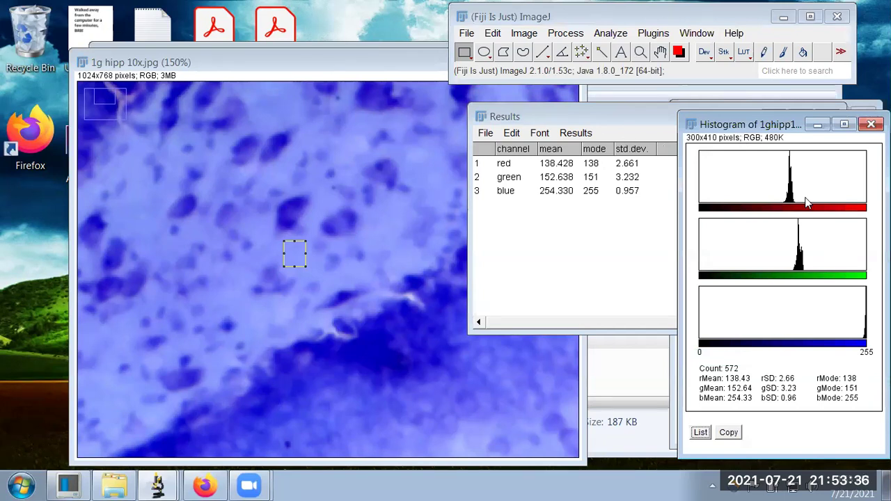
{"action": "key", "text": "h"}
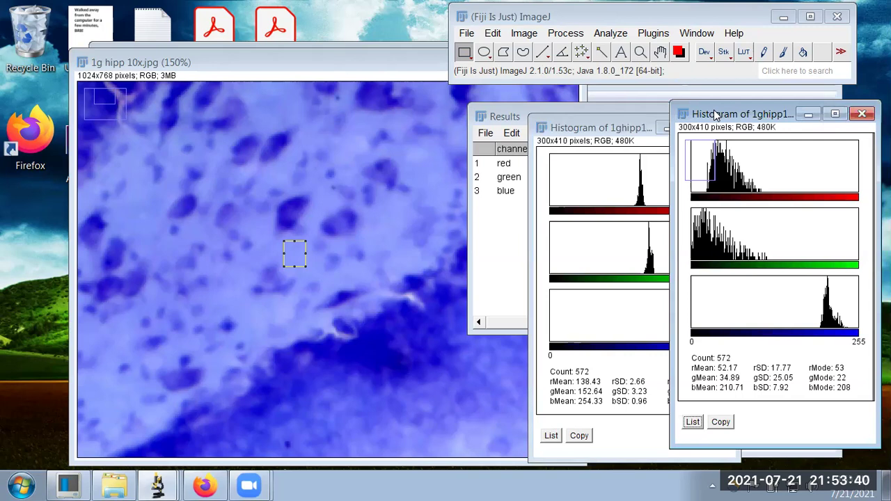
{"action": "left_click_drag", "start_coordinate": [715, 115], "coordinate": [359, 128]}
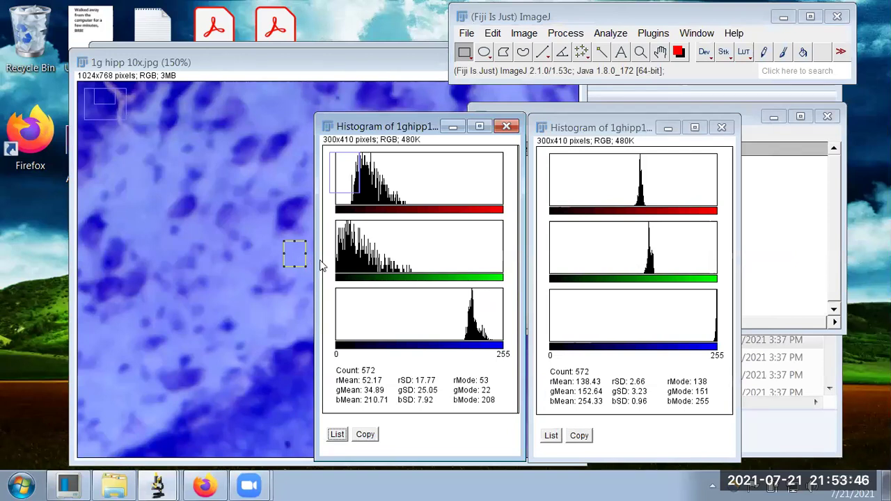
{"action": "mouse_move", "coordinate": [638, 233]}
- Review the background measurements in the Results table alongside the selected area in the 10x image
{"action": "left_click", "coordinate": [790, 230]}
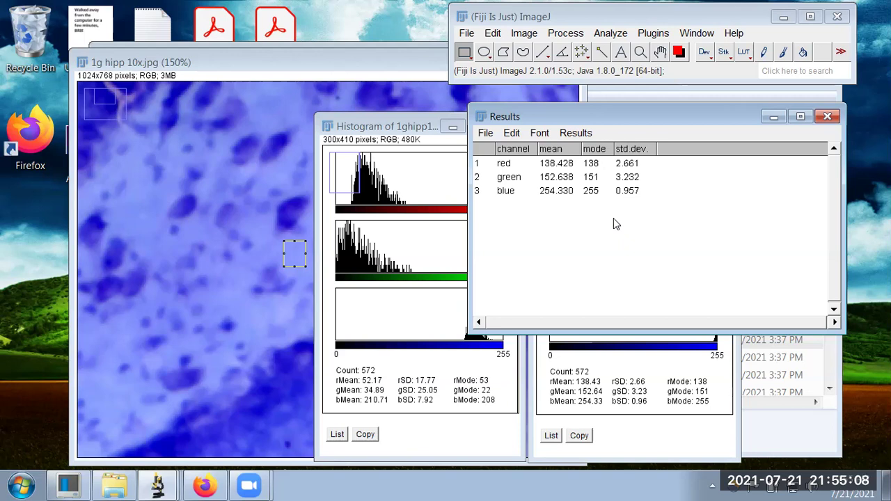
{"action": "left_click", "coordinate": [291, 71]}
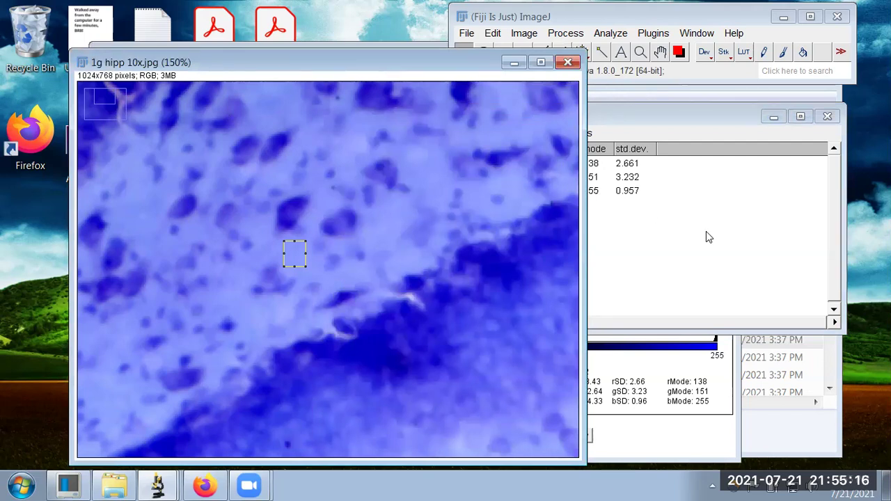
{"action": "left_click", "coordinate": [643, 113]}
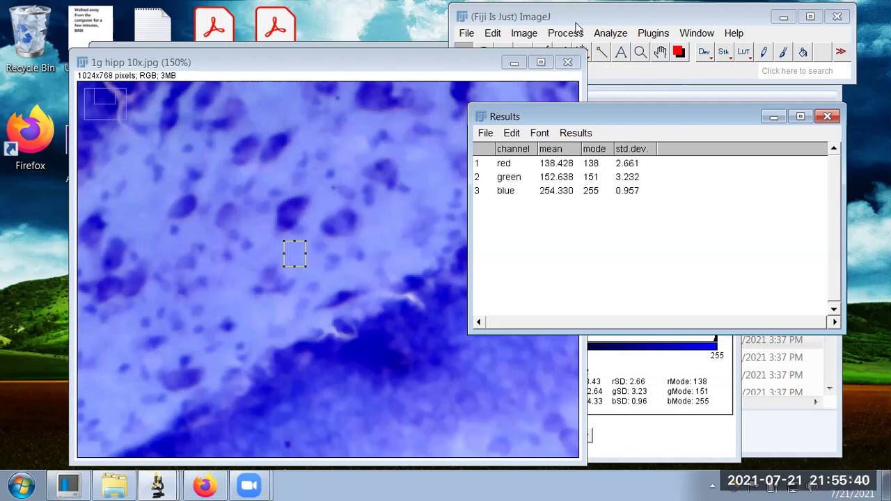
- Close the 1g hipp 10x.jpg image, the Results table and both color histogram windows
{"action": "left_click", "coordinate": [565, 64]}
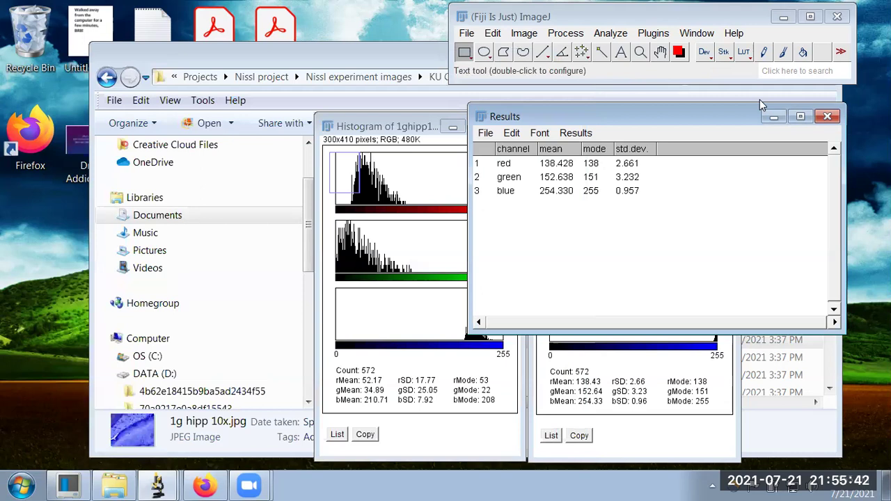
{"action": "left_click", "coordinate": [828, 117]}
{"action": "left_click", "coordinate": [441, 165]}
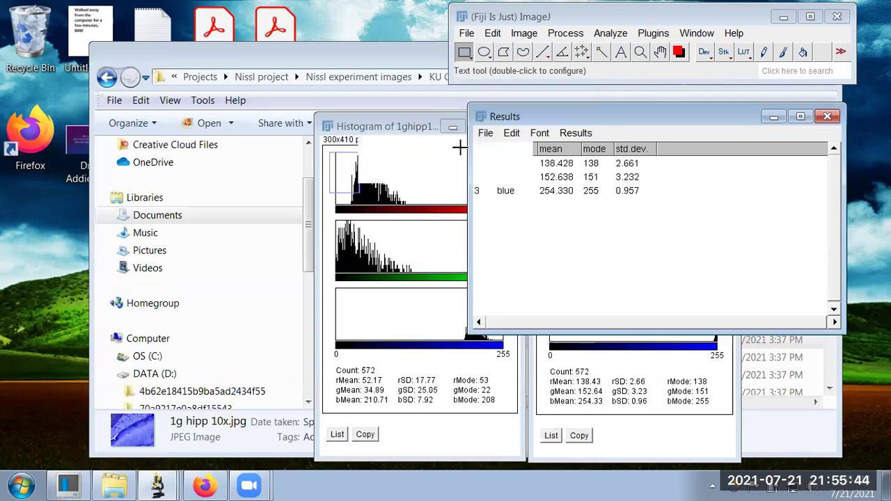
{"action": "left_click", "coordinate": [503, 126]}
{"action": "left_click", "coordinate": [726, 126]}
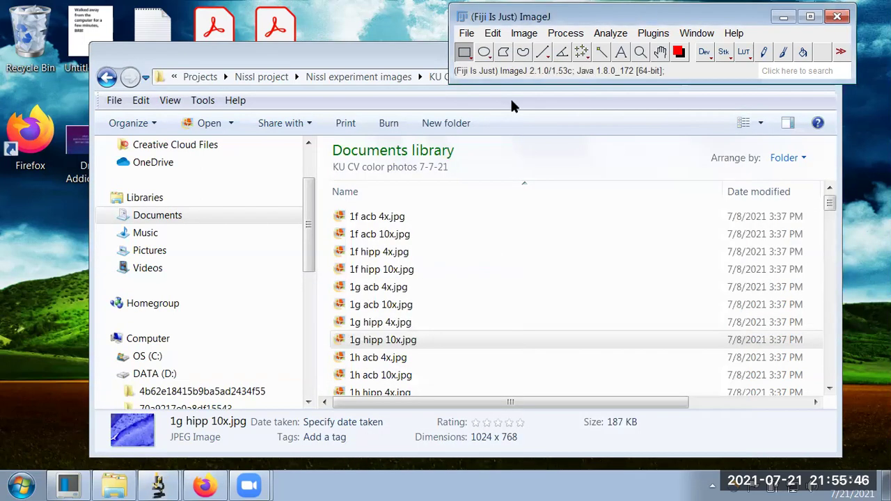
{"action": "left_click", "coordinate": [467, 33]}
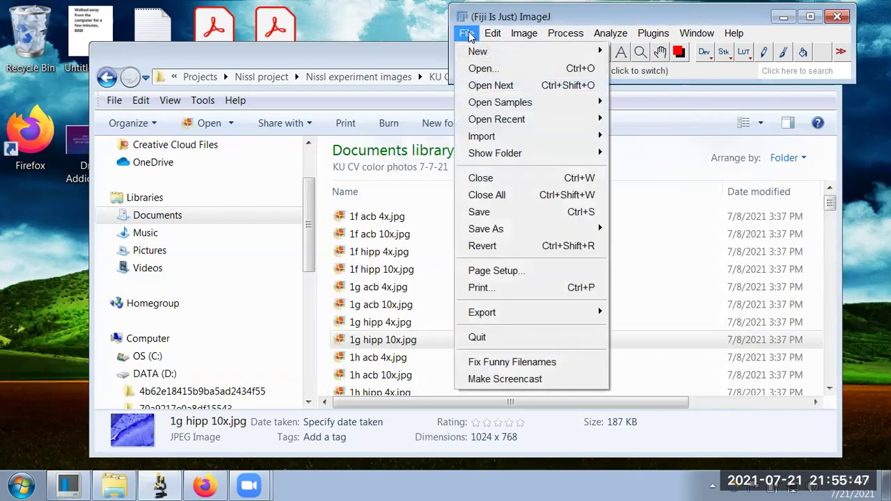
{"action": "left_click", "coordinate": [489, 69]}
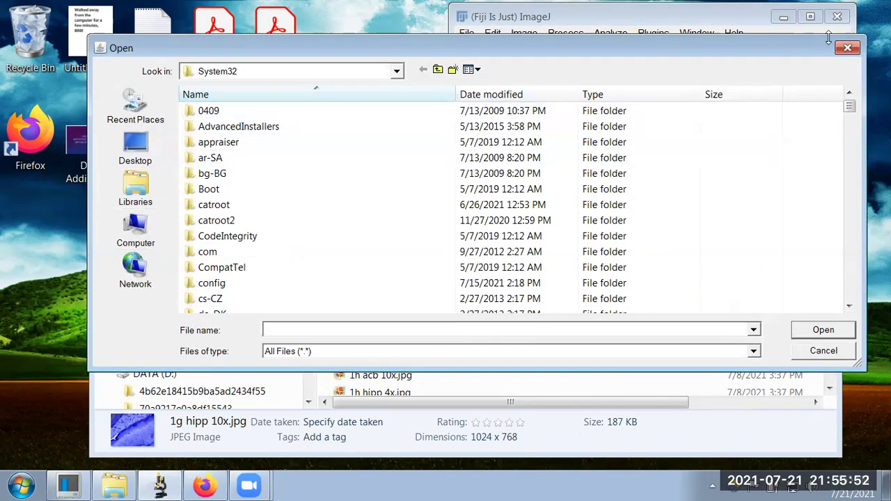
{"action": "left_click", "coordinate": [848, 48]}
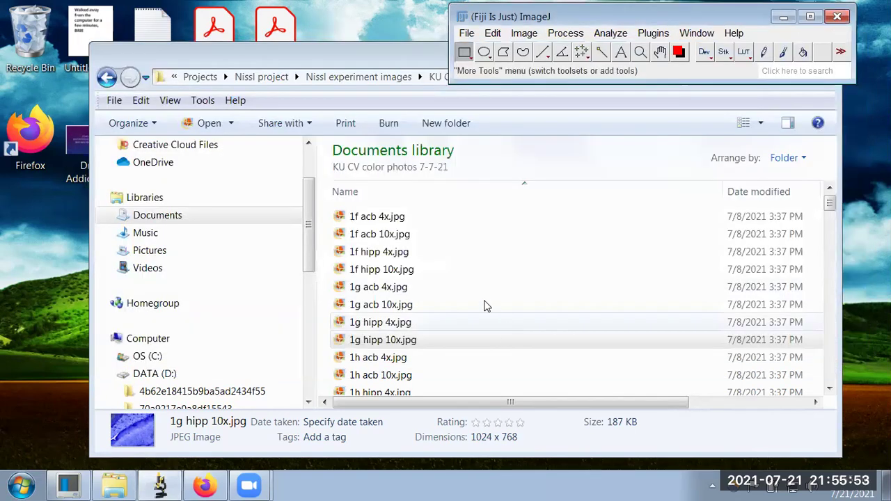
- Go to the HP fluoro photos folder inside Nissl experiment images and locate the EtoH hippocampus files
{"action": "left_click", "coordinate": [438, 76]}
{"action": "left_click", "coordinate": [398, 78]}
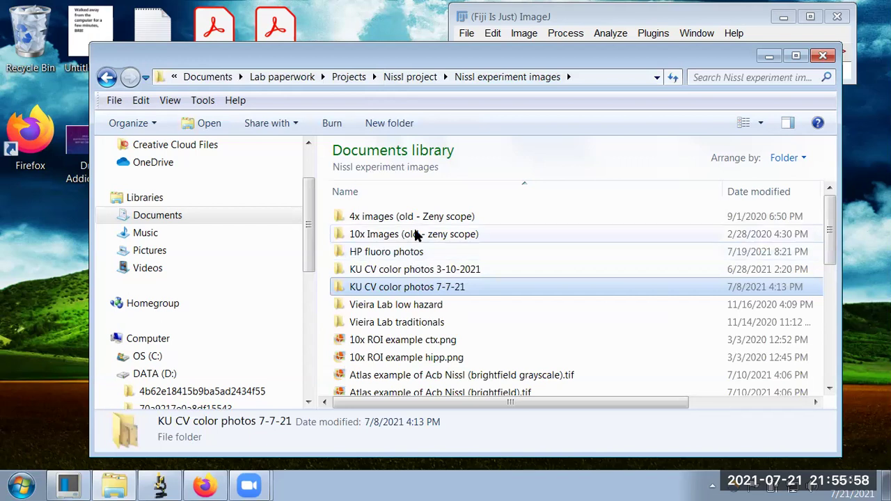
{"action": "double_click", "coordinate": [413, 252]}
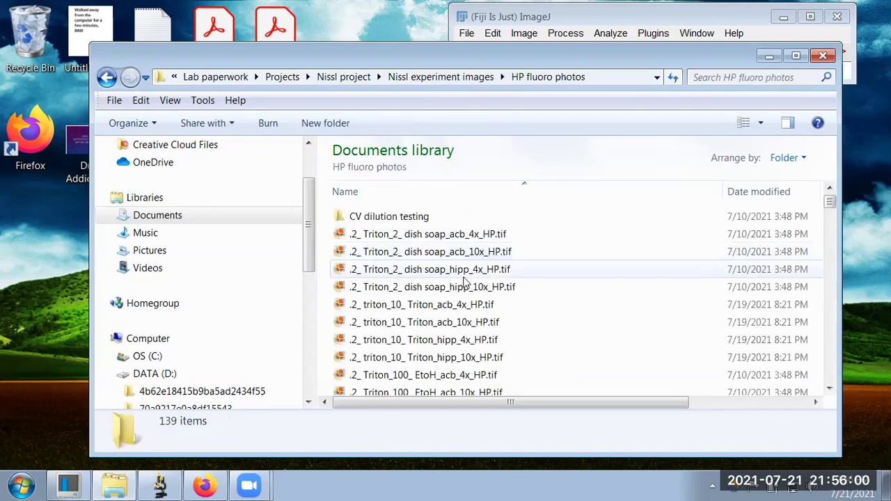
{"action": "scroll", "coordinate": [467, 295], "scroll_direction": "down", "scroll_amount": 15}
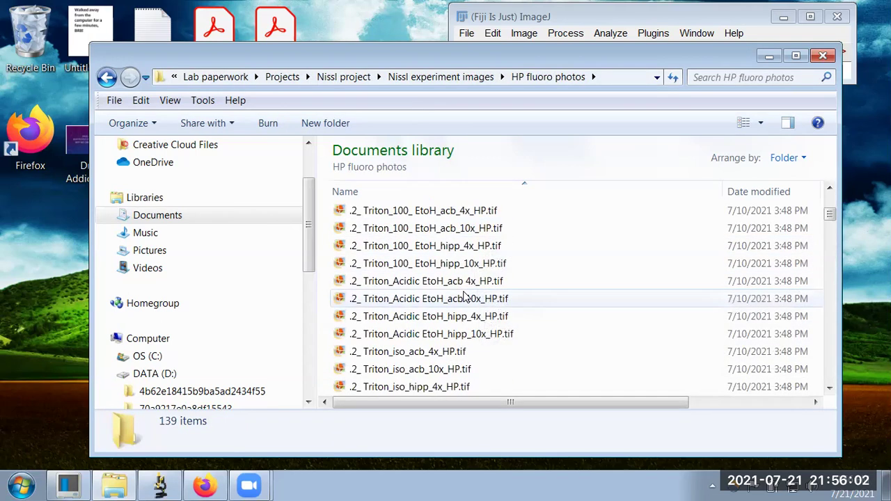
{"action": "scroll", "coordinate": [465, 296], "scroll_direction": "down", "scroll_amount": 15}
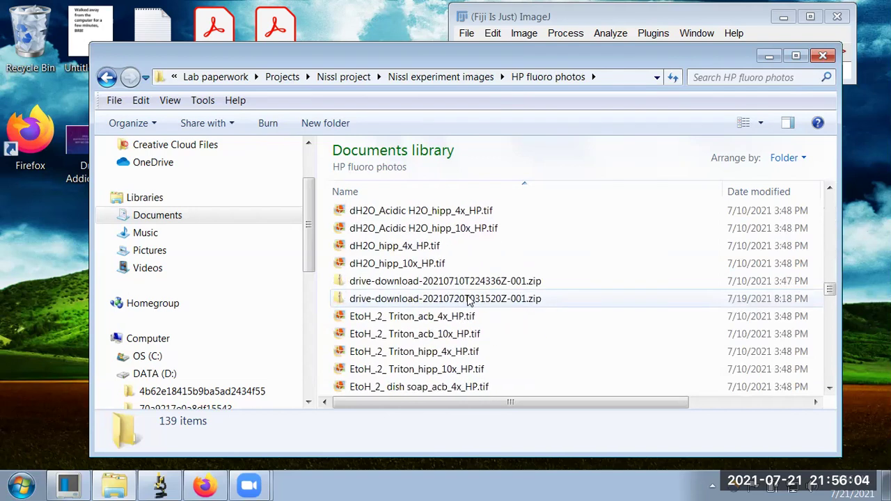
{"action": "scroll", "coordinate": [467, 298], "scroll_direction": "down", "scroll_amount": 3}
{"action": "scroll", "coordinate": [467, 298], "scroll_direction": "down", "scroll_amount": 1}
{"action": "scroll", "coordinate": [467, 298], "scroll_direction": "up", "scroll_amount": 3}
{"action": "scroll", "coordinate": [467, 298], "scroll_direction": "down", "scroll_amount": 1}
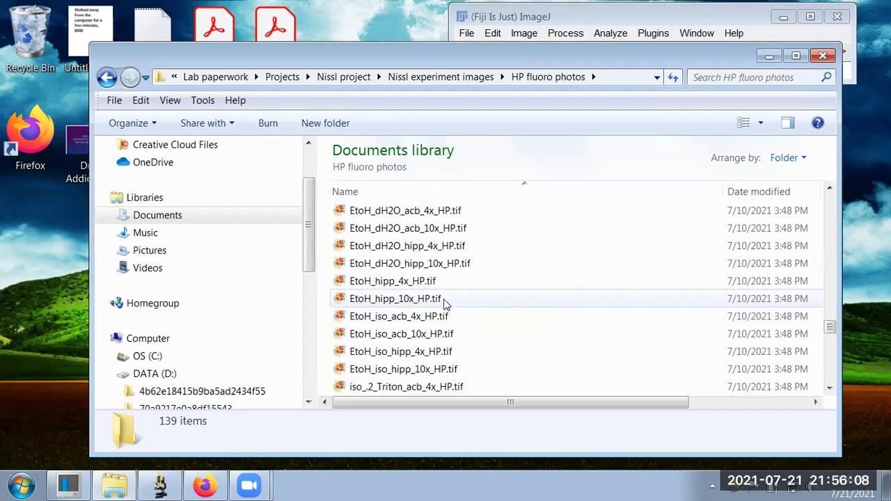
- Open EtoH_hipp_4x_HP.tif with ImageJ-win64.exe
{"action": "mouse_move", "coordinate": [421, 287]}
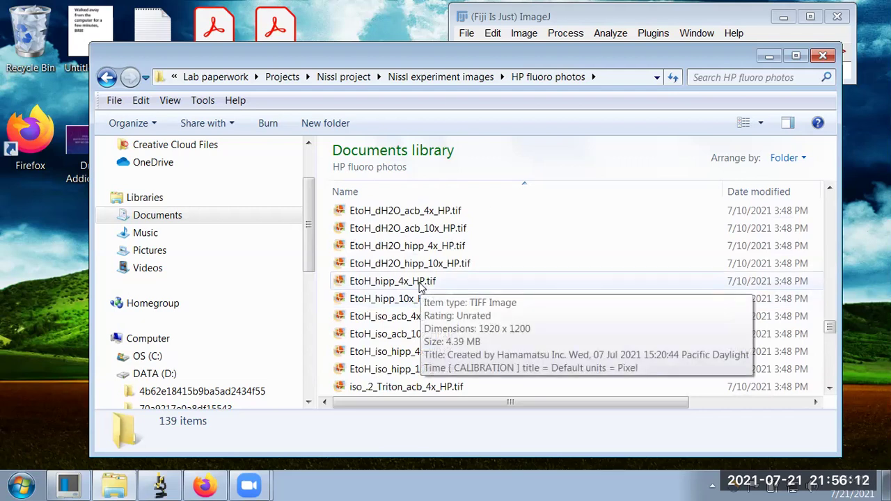
{"action": "right_click", "coordinate": [422, 283]}
{"action": "mouse_move", "coordinate": [500, 223]}
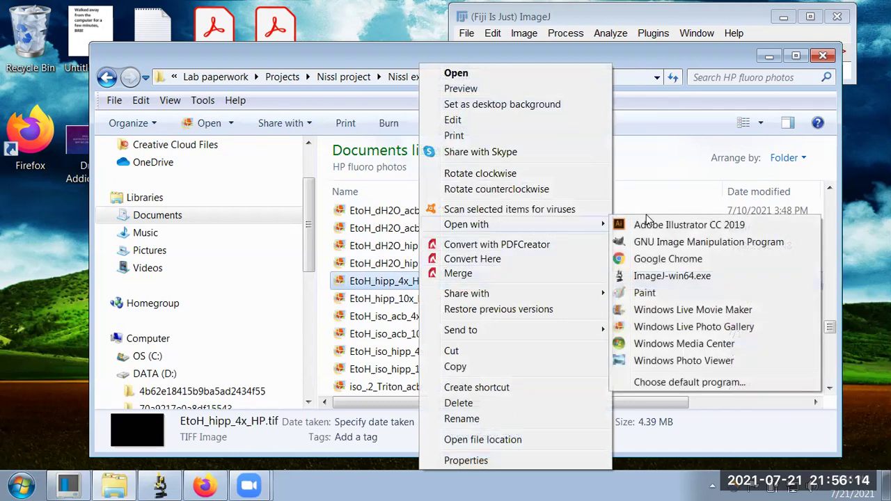
{"action": "left_click", "coordinate": [685, 278]}
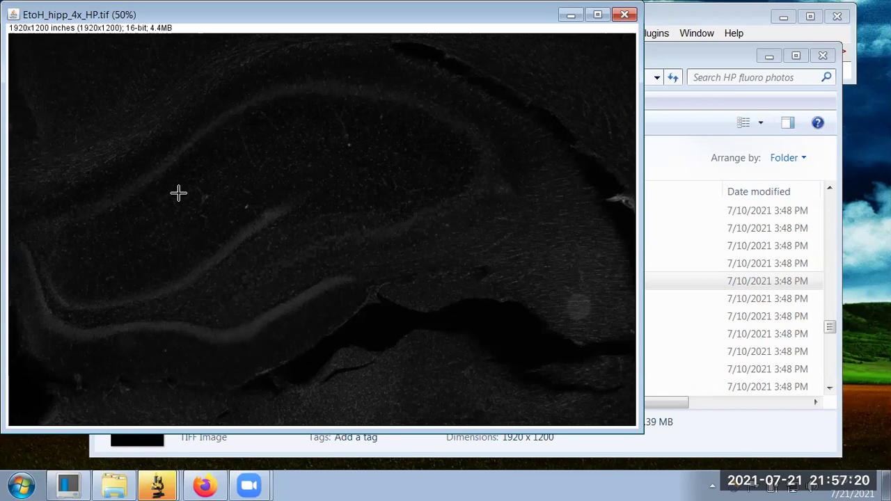
- Close the smaller 33.3% window of EtoH_hipp_4x_HP.tif and dismiss the No Image message
{"action": "left_click", "coordinate": [652, 32]}
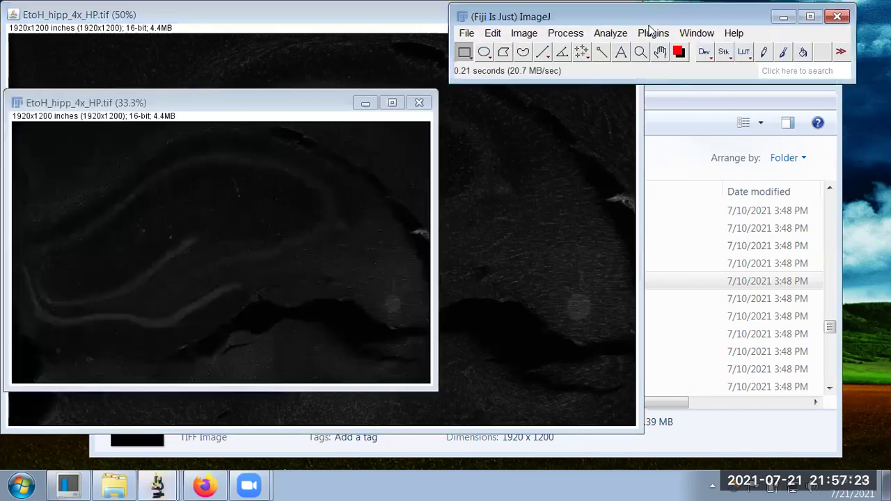
{"action": "left_click", "coordinate": [419, 103]}
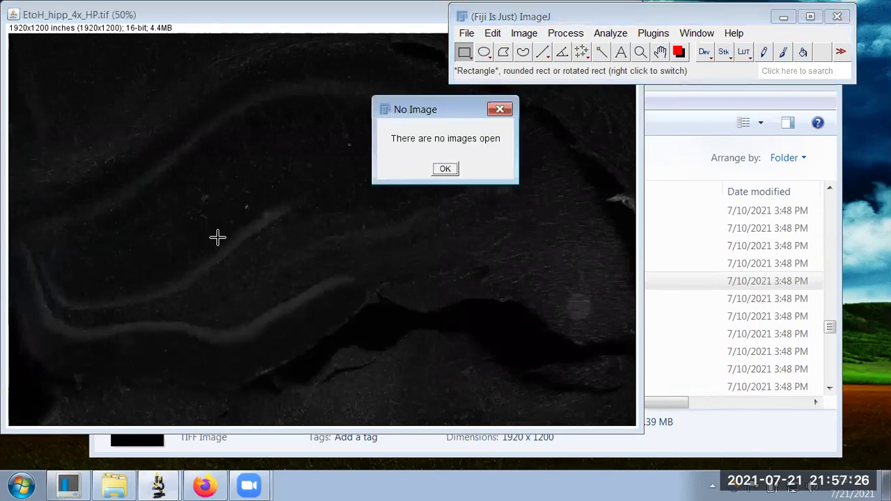
{"action": "left_click", "coordinate": [445, 169]}
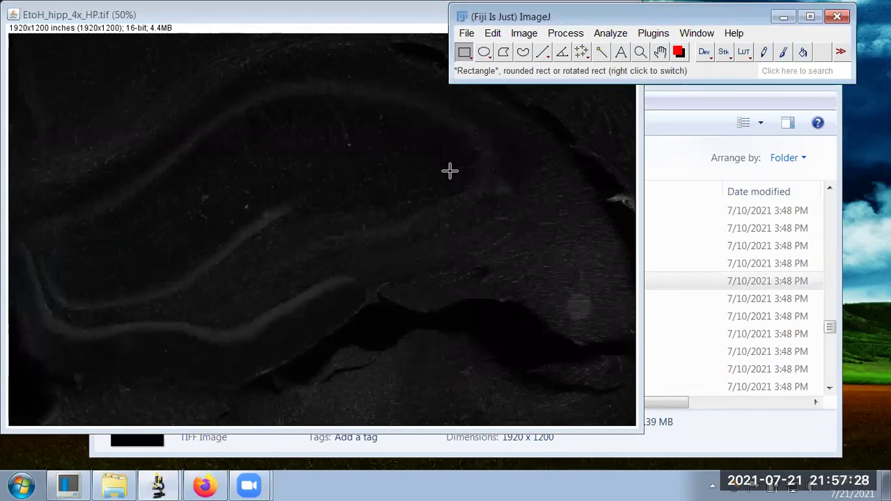
{"action": "left_click", "coordinate": [114, 26]}
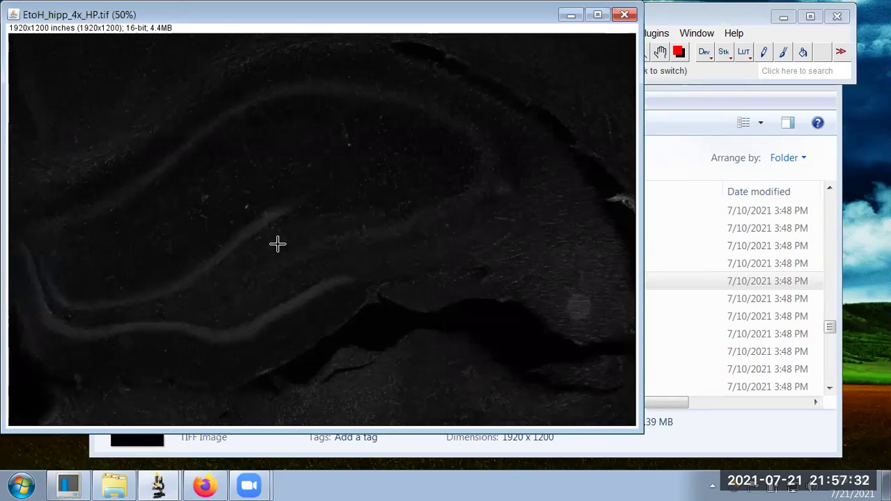
{"action": "left_click", "coordinate": [719, 21]}
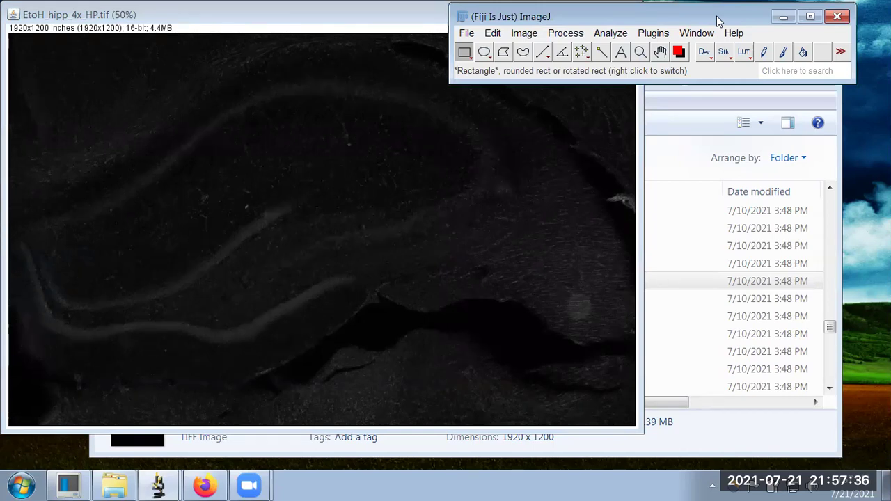
- Reopen EtoH_hipp_4x_HP.tif from the recently used files in Fiji and close the duplicate 50% window
{"action": "left_click", "coordinate": [467, 34]}
{"action": "mouse_move", "coordinate": [511, 119]}
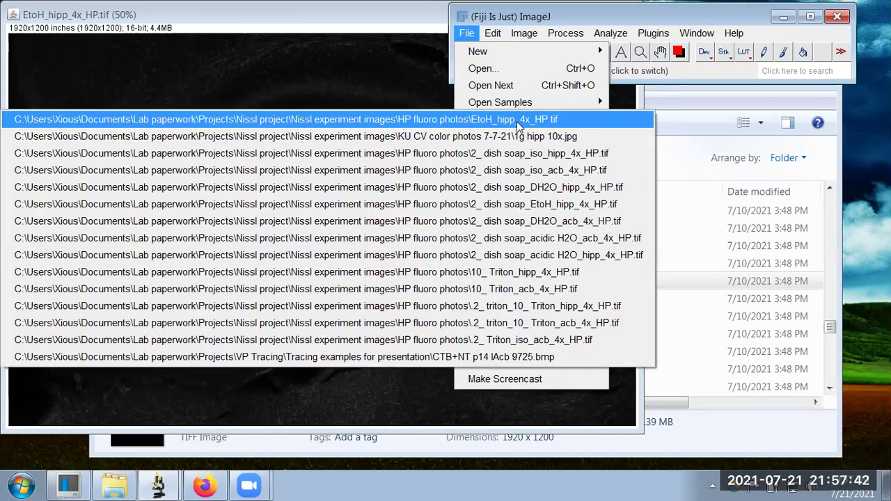
{"action": "left_click", "coordinate": [526, 125]}
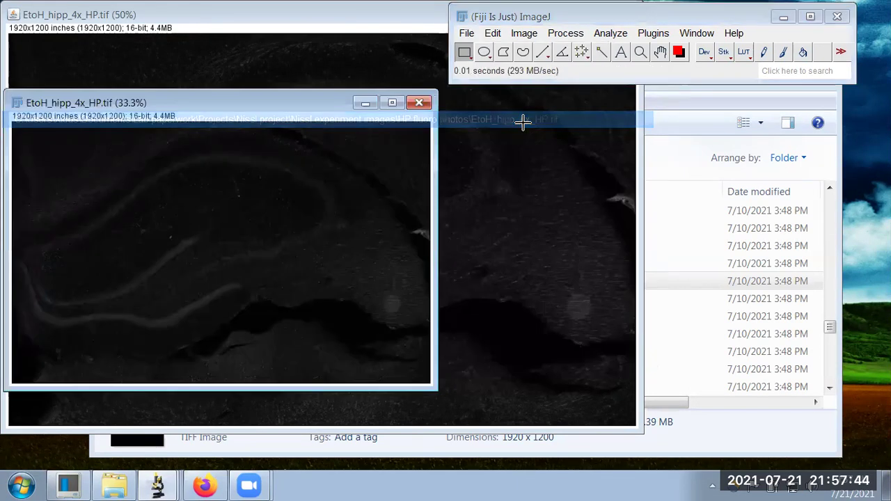
{"action": "left_click", "coordinate": [383, 35]}
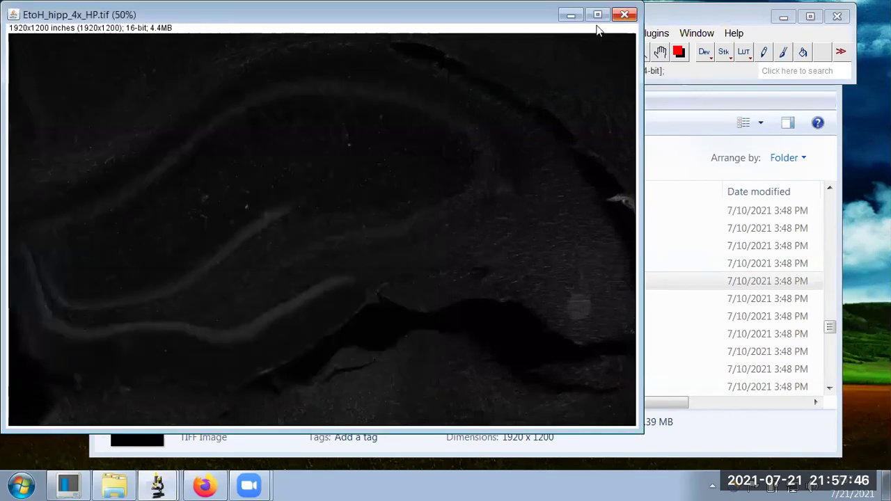
{"action": "left_click", "coordinate": [625, 15]}
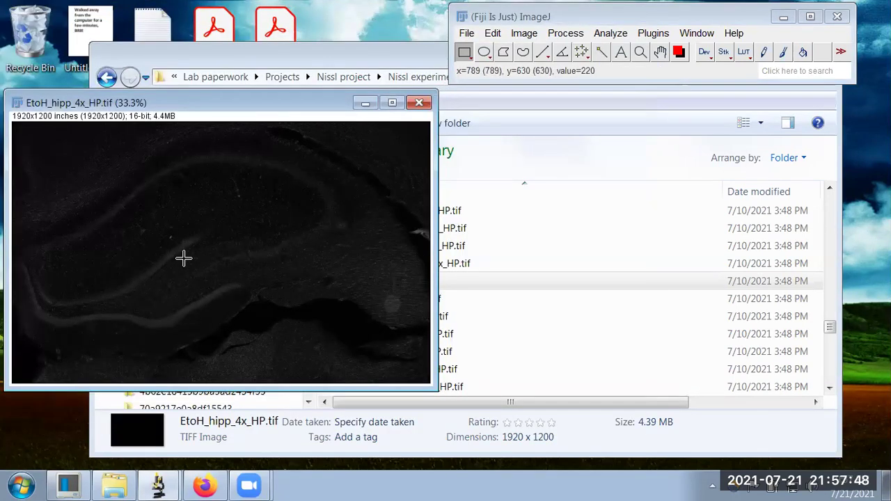
- Enlarge the EtoH_hipp_4x_HP.tif window and magnify the hippocampal cell bands for a closer look
{"action": "scroll", "coordinate": [183, 258], "scroll_direction": "up", "scroll_amount": 4}
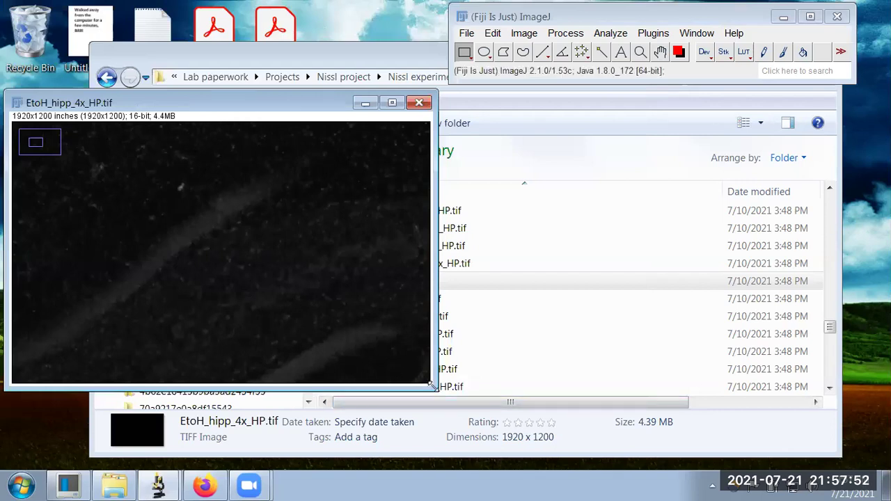
{"action": "left_click_drag", "start_coordinate": [431, 384], "coordinate": [519, 412]}
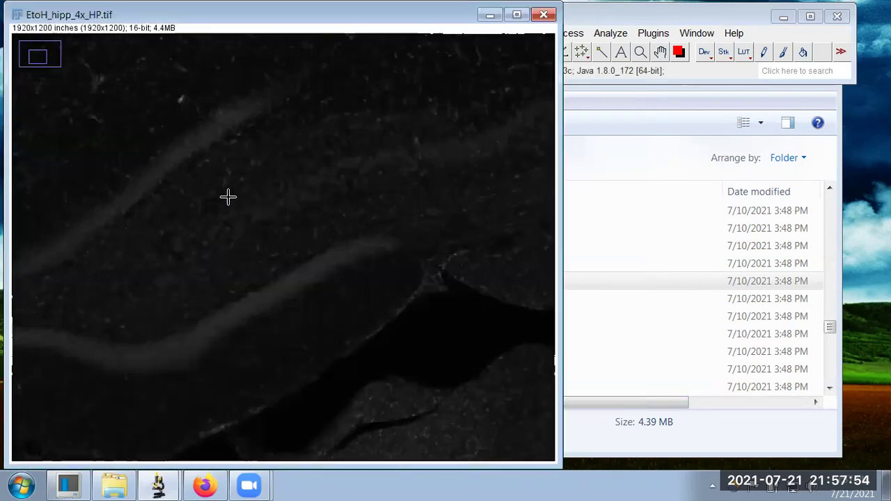
{"action": "left_click", "coordinate": [662, 53]}
{"action": "left_click_drag", "start_coordinate": [196, 187], "coordinate": [280, 165]}
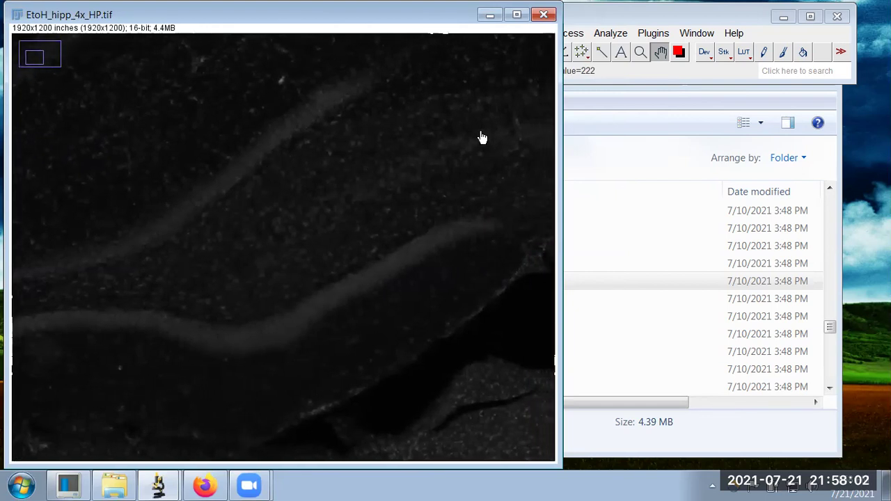
- Open Atlas example of Hipp Nissl (fluorescent by color invert).tif from the Nissl experiment images folder for viewing
{"action": "left_click", "coordinate": [635, 102]}
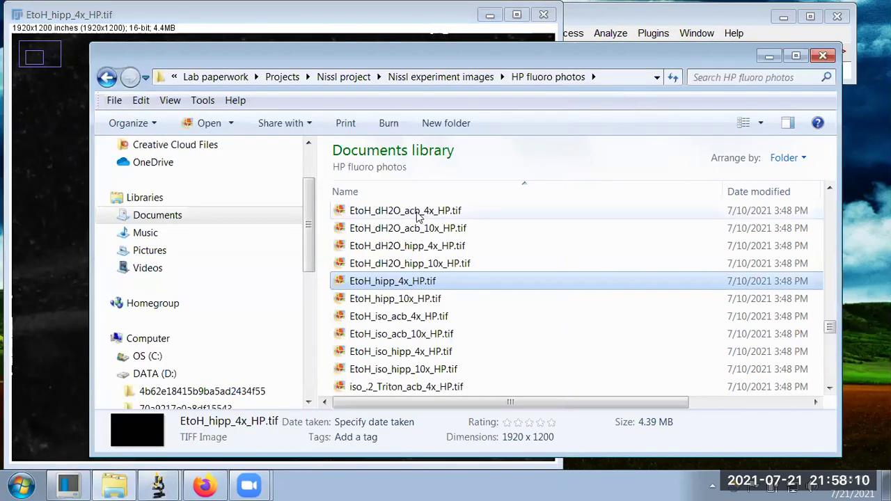
{"action": "left_click", "coordinate": [458, 77]}
{"action": "scroll", "coordinate": [469, 270], "scroll_direction": "down", "scroll_amount": 2}
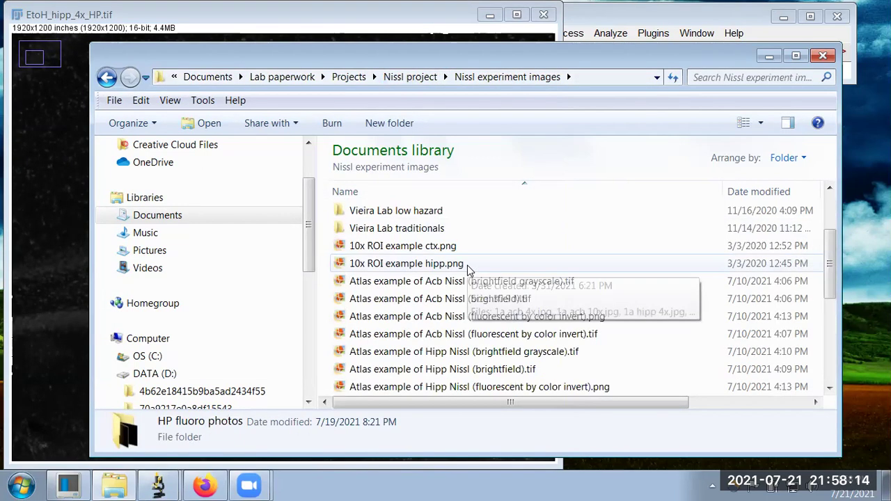
{"action": "scroll", "coordinate": [481, 271], "scroll_direction": "down", "scroll_amount": 1}
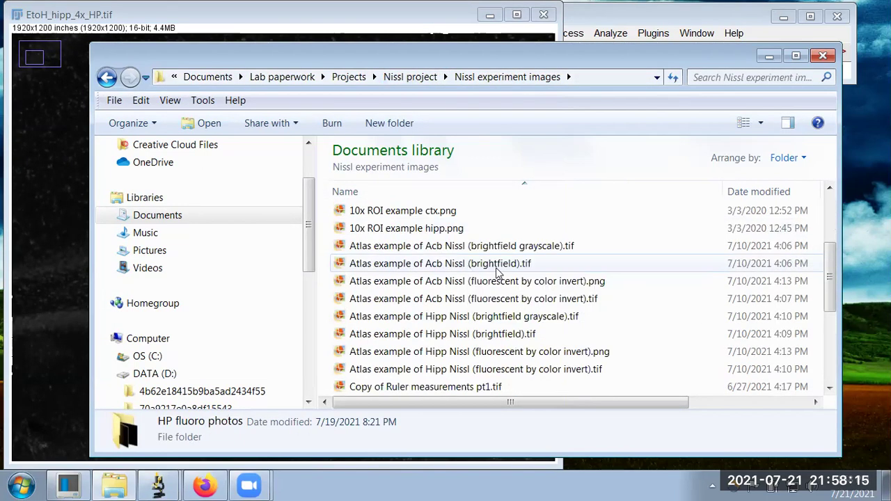
{"action": "double_click", "coordinate": [497, 317]}
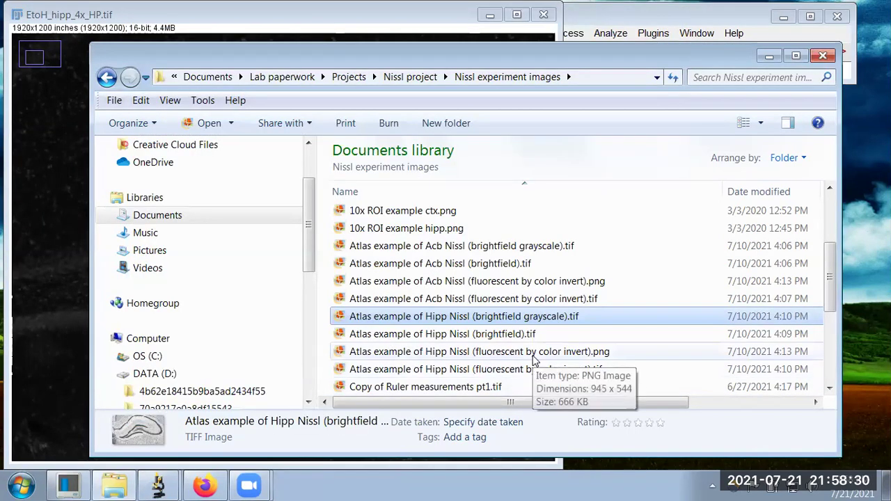
{"action": "double_click", "coordinate": [542, 368]}
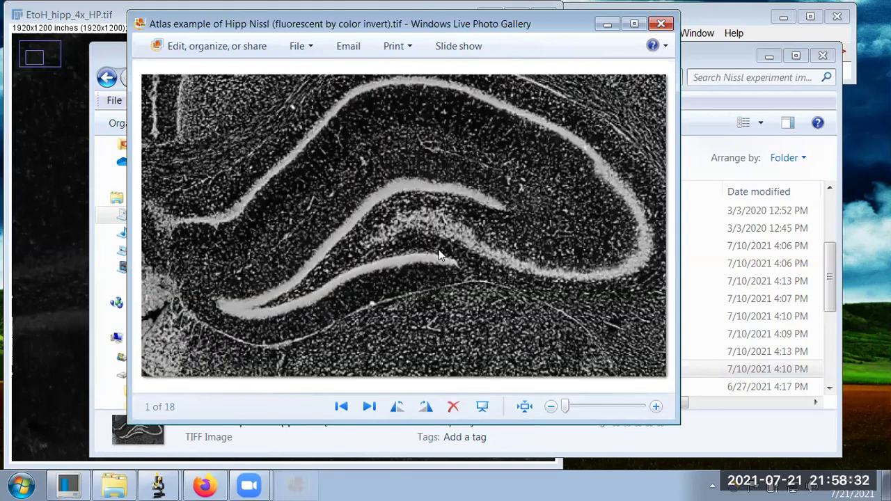
- Compare the atlas hippocampus image side by side with EtoH_hipp_4x_HP.tif, and close the atlas image
{"action": "left_click", "coordinate": [21, 84]}
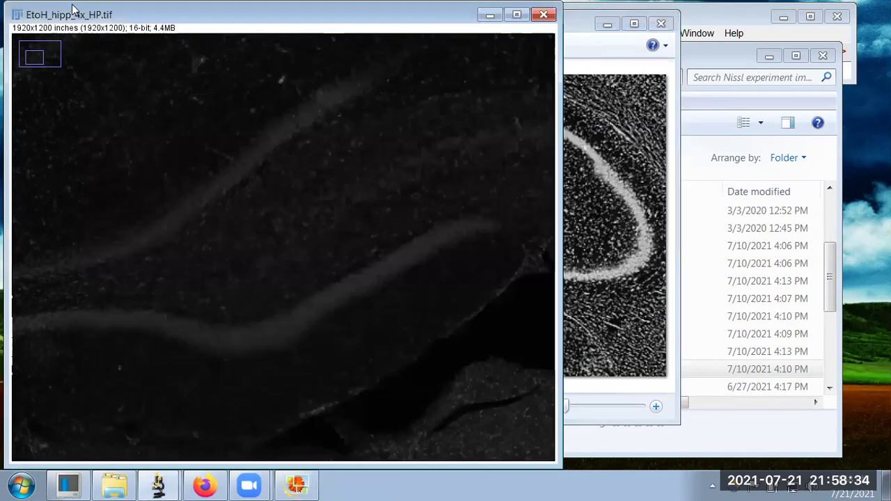
{"action": "left_click", "coordinate": [583, 23]}
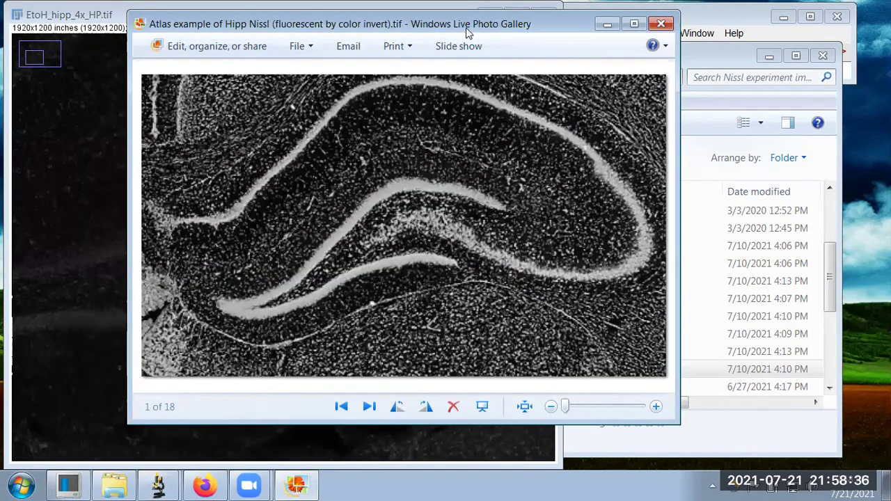
{"action": "left_click_drag", "start_coordinate": [466, 27], "coordinate": [740, 18]}
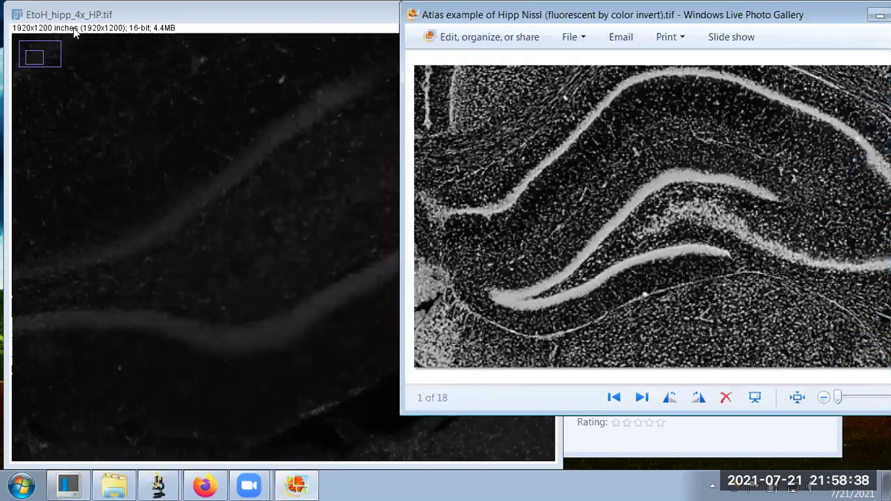
{"action": "left_click", "coordinate": [181, 117]}
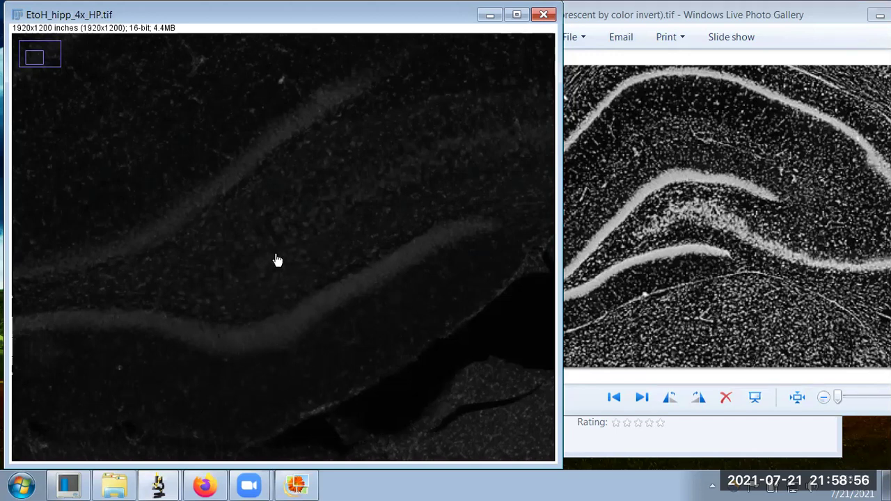
{"action": "left_click", "coordinate": [833, 19]}
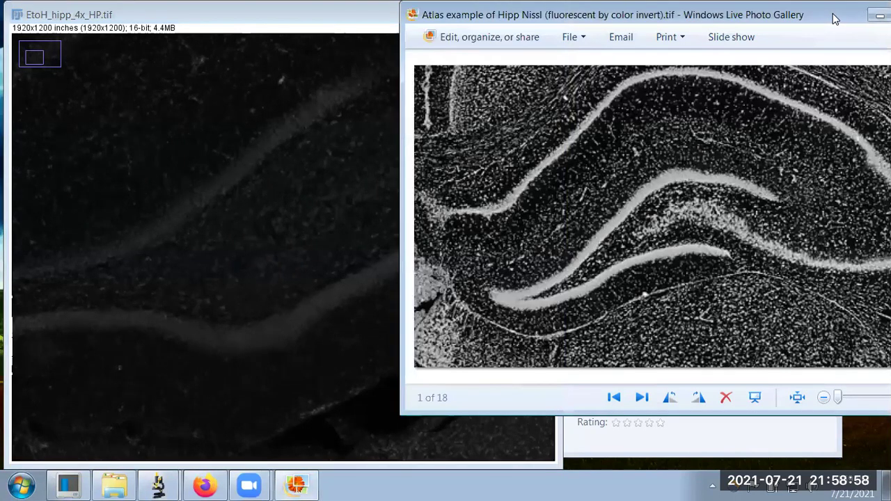
{"action": "double_click", "coordinate": [652, 32]}
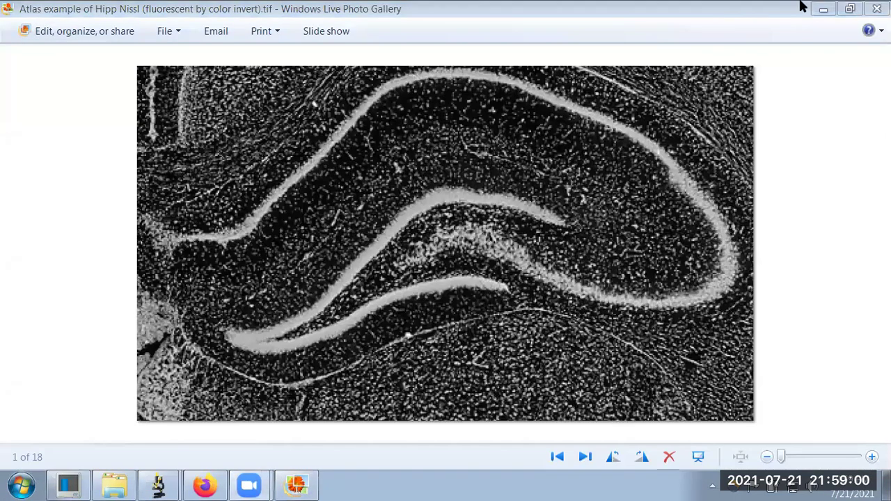
{"action": "left_click", "coordinate": [877, 9]}
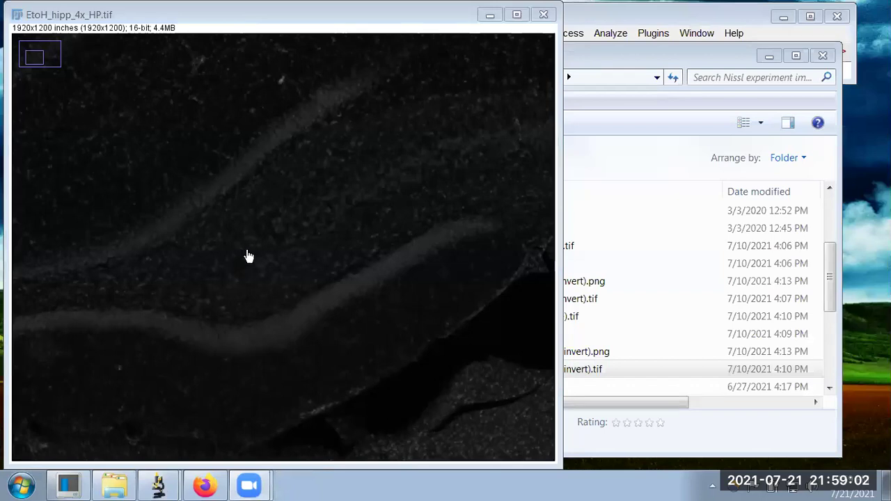
- Trace a closed polygon selection around a middle stretch of the upper cell band in EtoH_hipp_4x_HP.tif
{"action": "left_click", "coordinate": [653, 29]}
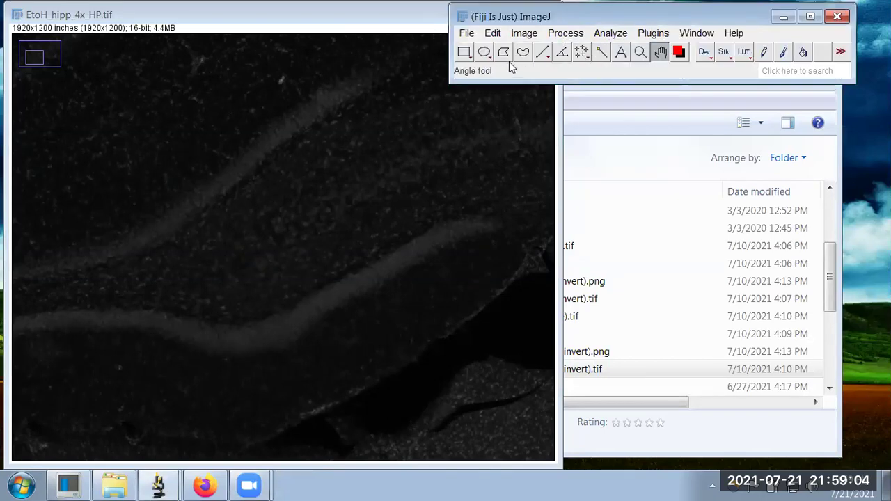
{"action": "left_click", "coordinate": [504, 52]}
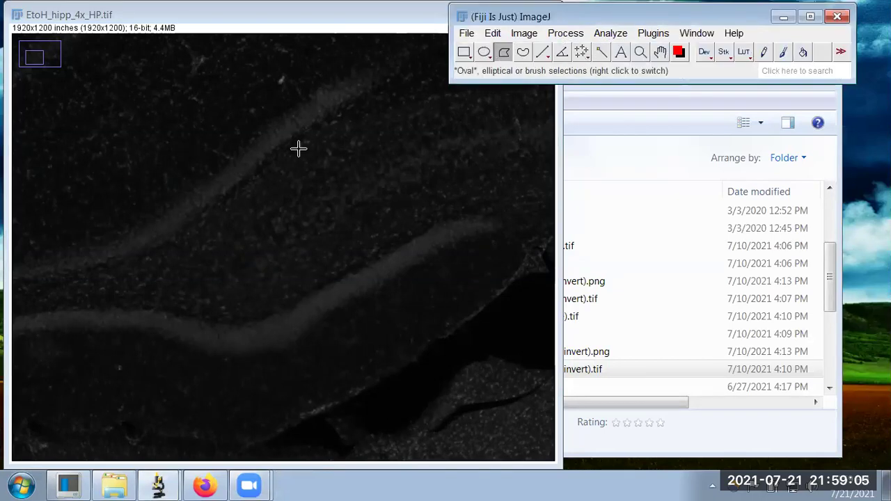
{"action": "left_click", "coordinate": [171, 205]}
{"action": "left_click", "coordinate": [212, 180]}
{"action": "left_click", "coordinate": [256, 142]}
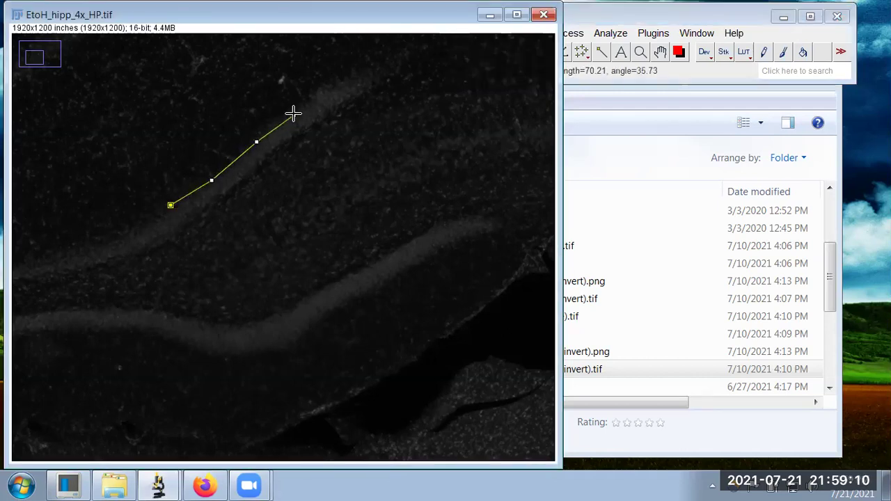
{"action": "left_click", "coordinate": [294, 113]}
{"action": "left_click", "coordinate": [300, 128]}
{"action": "left_click", "coordinate": [274, 145]}
{"action": "left_click", "coordinate": [249, 174]}
{"action": "left_click", "coordinate": [224, 190]}
{"action": "left_click", "coordinate": [182, 218]}
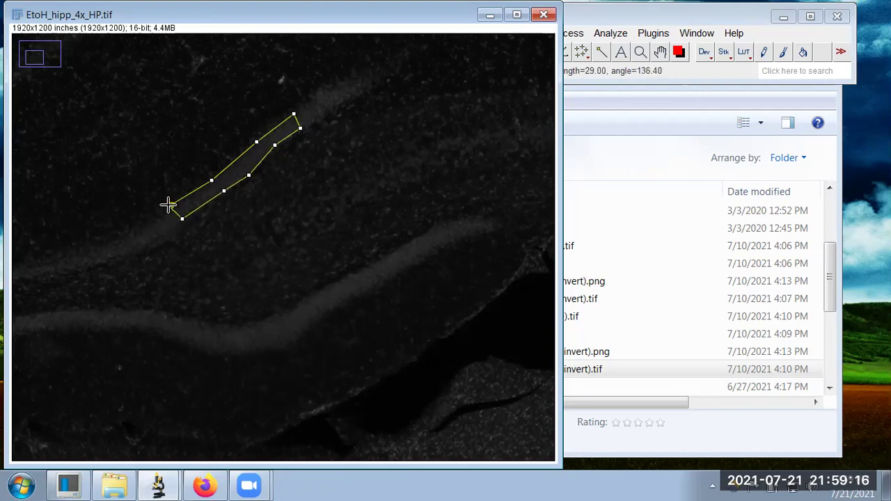
{"action": "left_click", "coordinate": [171, 206]}
{"action": "key", "text": "Return"}
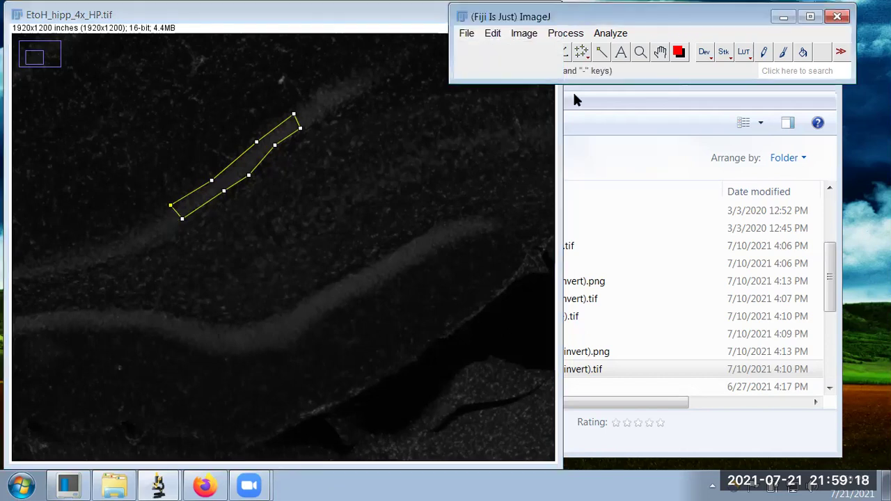
- Redirect measurements to EtoH_hipp_4x_HP.tif with the checked metrics kept, and measure the polygon on the cell band
{"action": "left_click", "coordinate": [611, 33]}
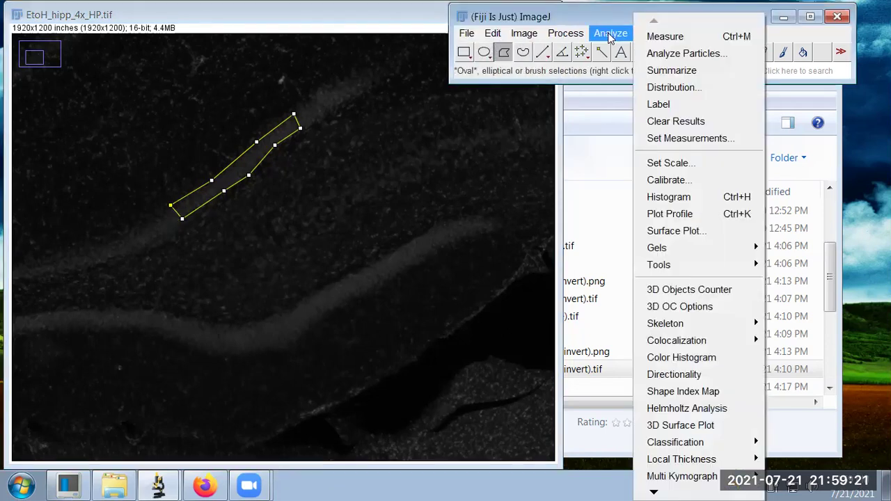
{"action": "left_click", "coordinate": [668, 138]}
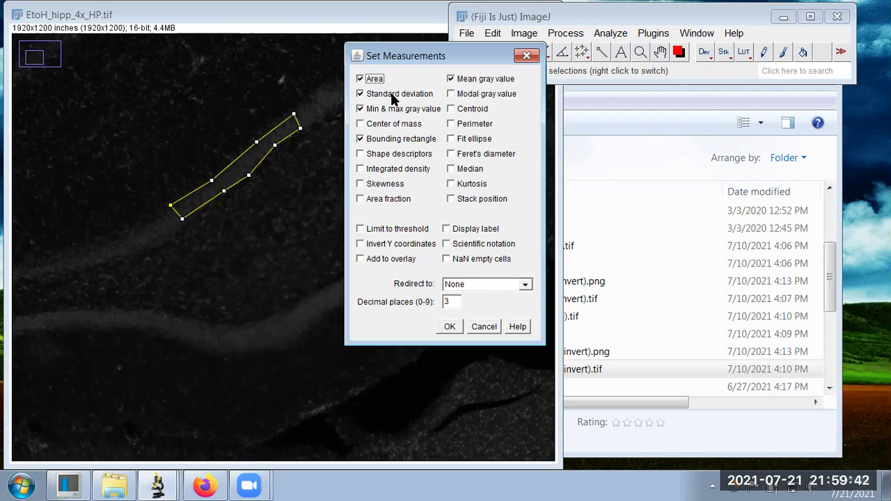
{"action": "left_click", "coordinate": [501, 286]}
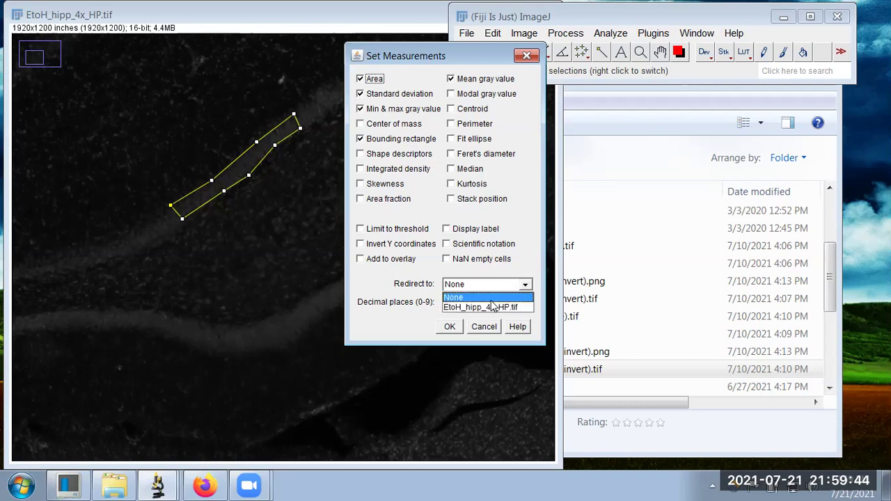
{"action": "left_click", "coordinate": [477, 304]}
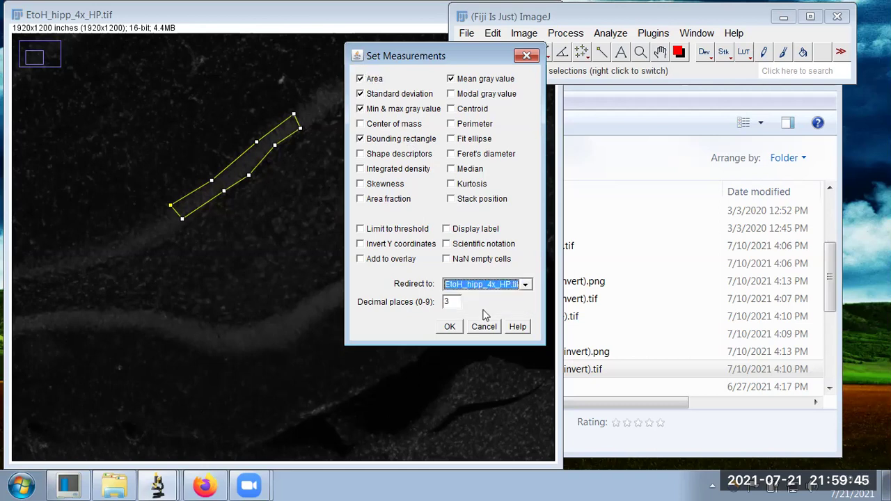
{"action": "left_click", "coordinate": [450, 327]}
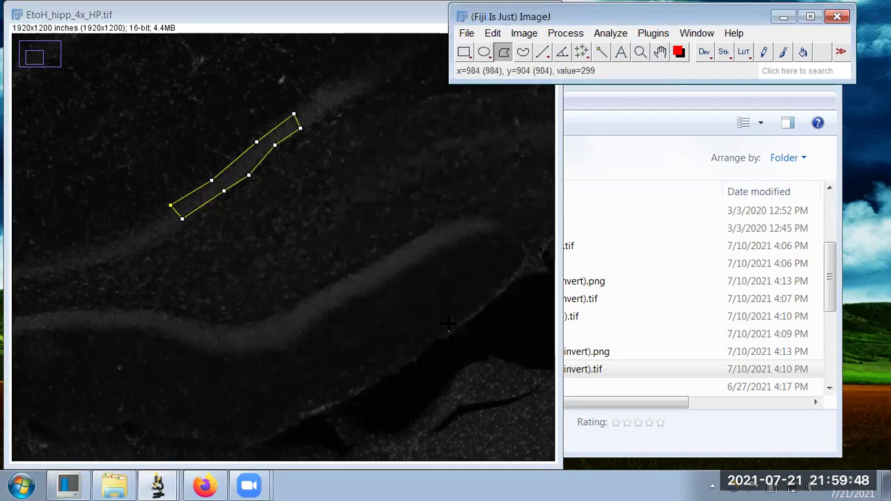
{"action": "left_click", "coordinate": [607, 36]}
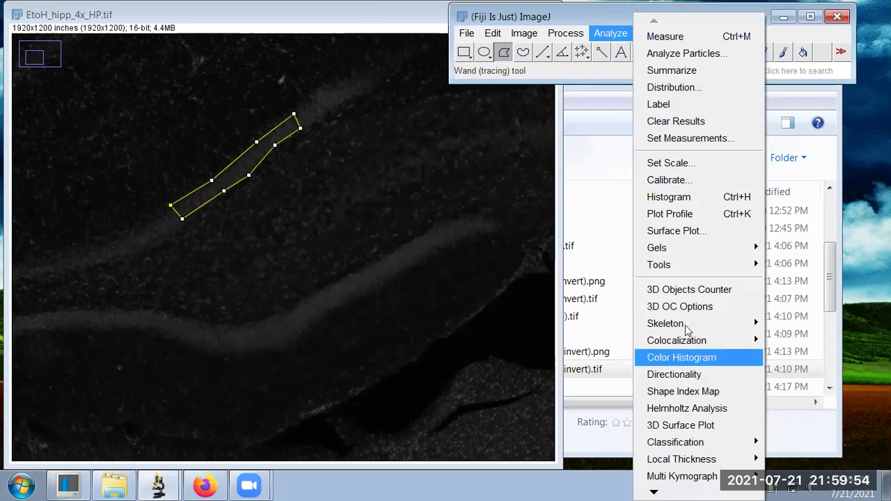
{"action": "left_click", "coordinate": [672, 38]}
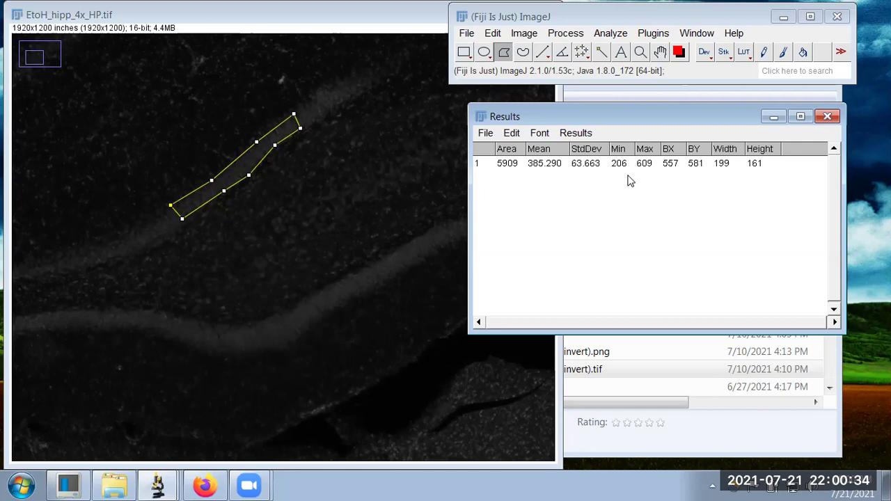
- Convert EtoH_hipp_4x_HP.tif to 8-bit and measure the same cell band polygon again
{"action": "left_click", "coordinate": [528, 35]}
{"action": "mouse_move", "coordinate": [548, 55]}
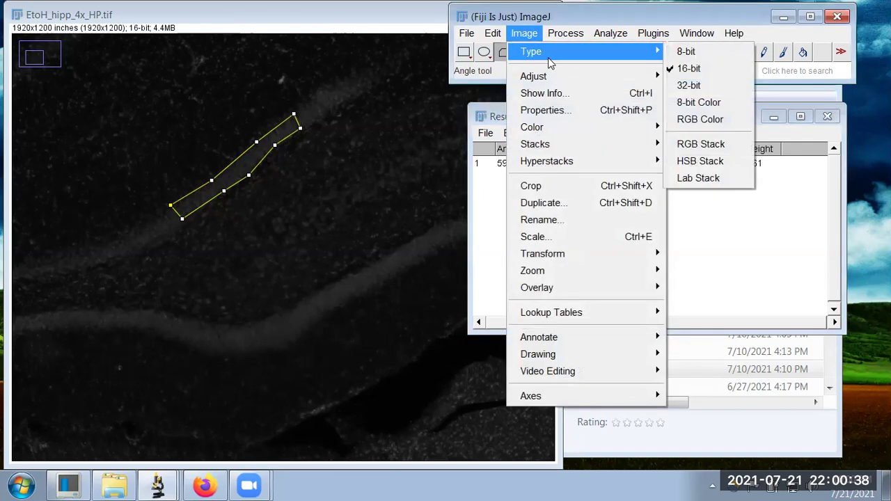
{"action": "left_click", "coordinate": [685, 53]}
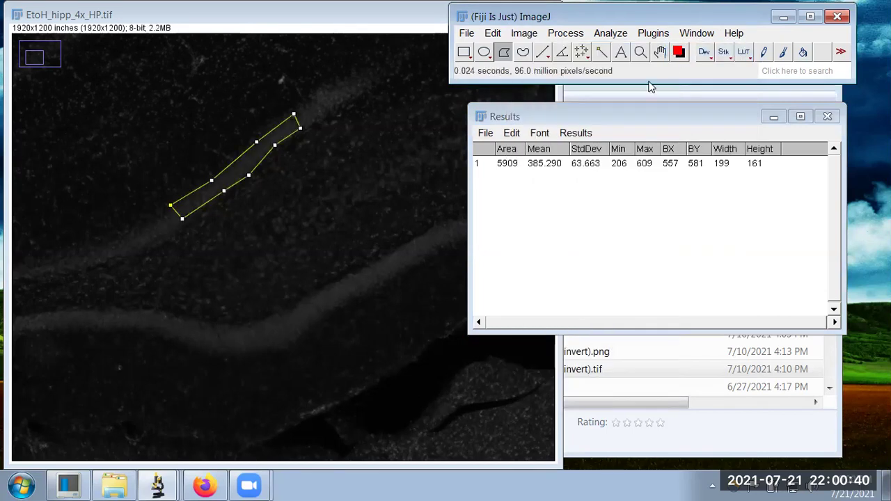
{"action": "left_click", "coordinate": [606, 33]}
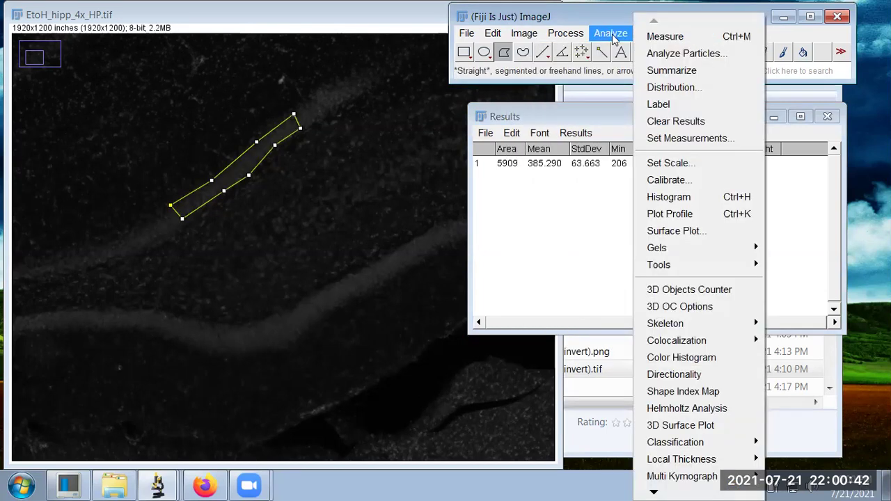
{"action": "left_click", "coordinate": [649, 33]}
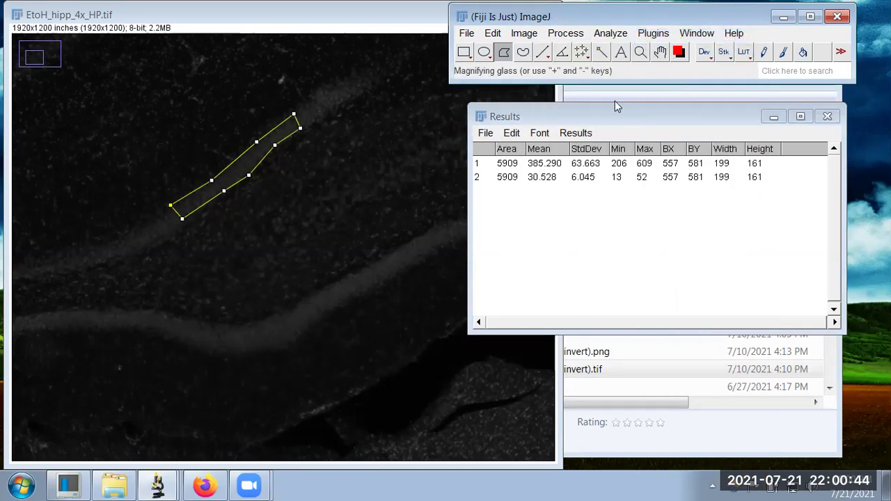
- Switch to Firefox, check the image type instruction in the gray value section of the Staining intensity quantification protocol, and return to Fiji
{"action": "left_click", "coordinate": [213, 487]}
{"action": "scroll", "coordinate": [348, 319], "scroll_direction": "up", "scroll_amount": 2}
{"action": "scroll", "coordinate": [348, 319], "scroll_direction": "up", "scroll_amount": 15}
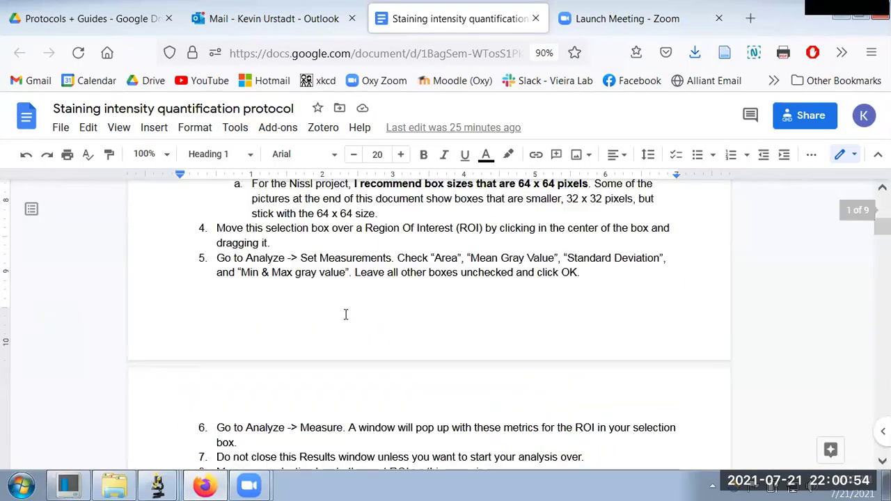
{"action": "scroll", "coordinate": [345, 315], "scroll_direction": "up", "scroll_amount": 3}
{"action": "scroll", "coordinate": [346, 315], "scroll_direction": "up", "scroll_amount": 1}
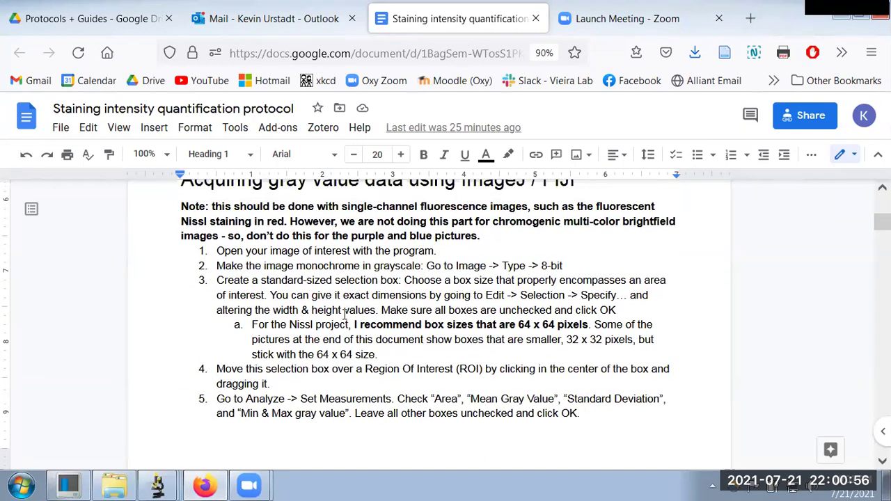
{"action": "left_click_drag", "start_coordinate": [530, 266], "coordinate": [577, 266]}
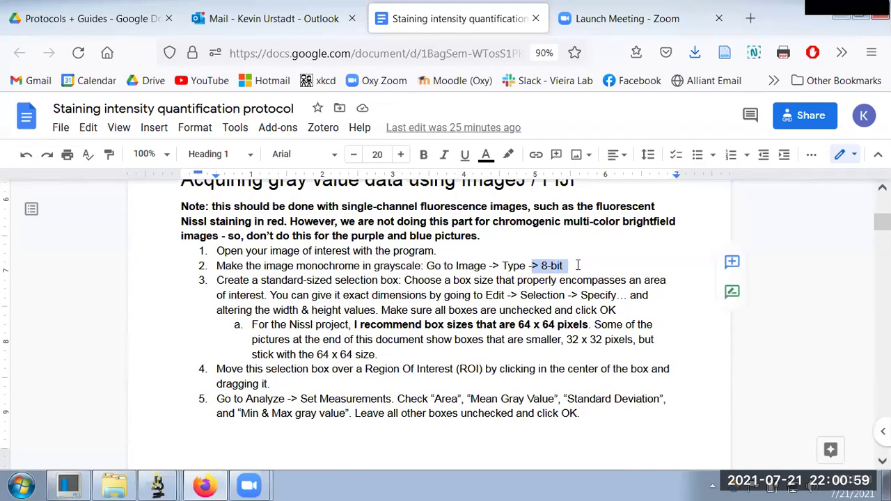
{"action": "left_click", "coordinate": [841, 21]}
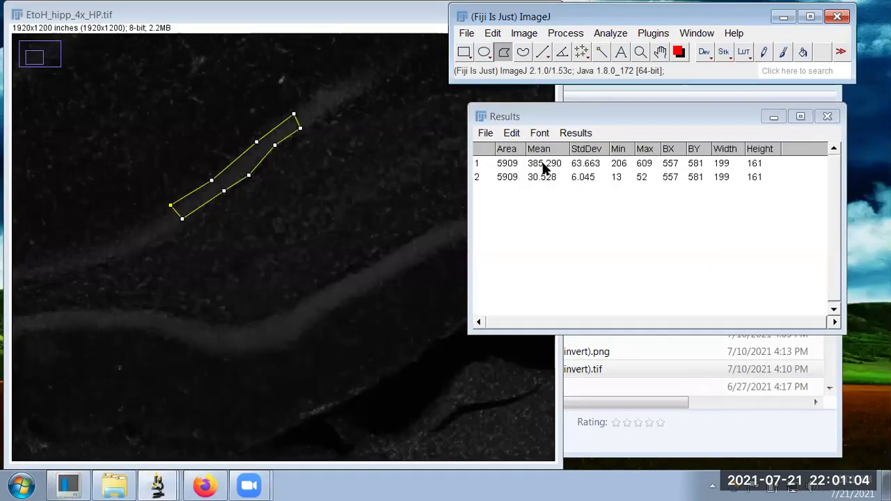
- Delete the first row, taken from the 16-bit image, from the Results table
{"action": "left_click_drag", "start_coordinate": [508, 164], "coordinate": [509, 177]}
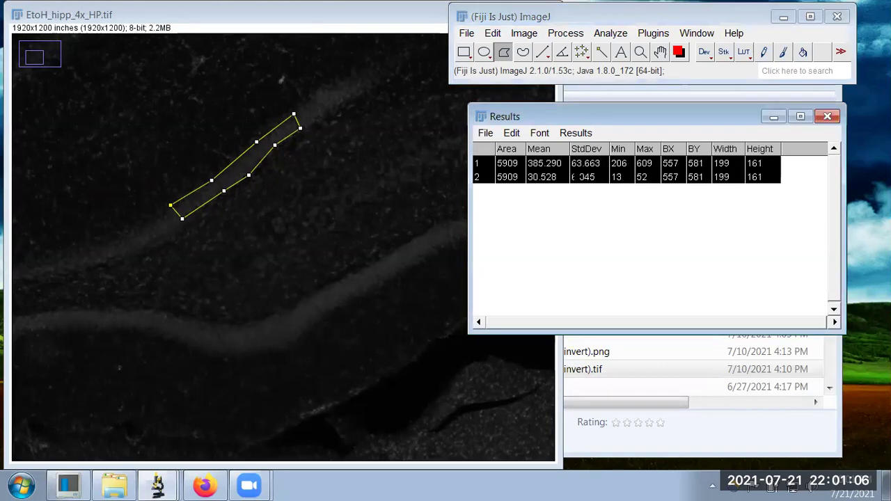
{"action": "left_click", "coordinate": [747, 175], "text": "ctrl"}
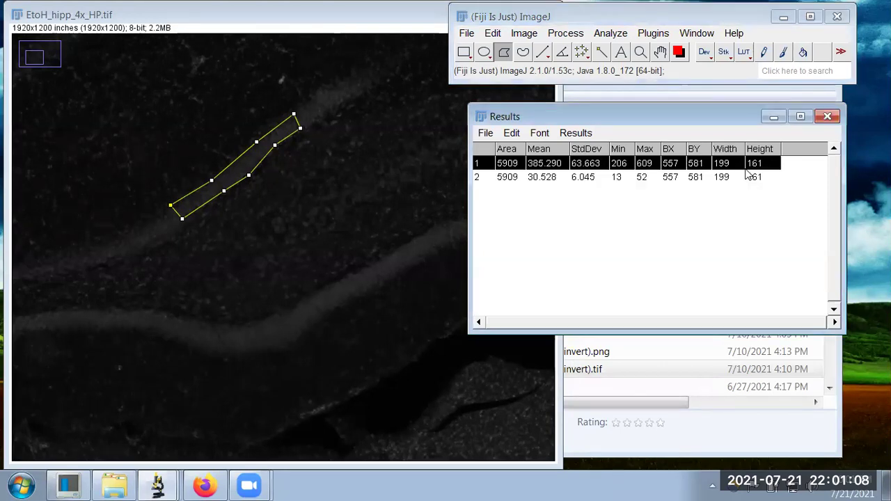
{"action": "key", "text": "Delete"}
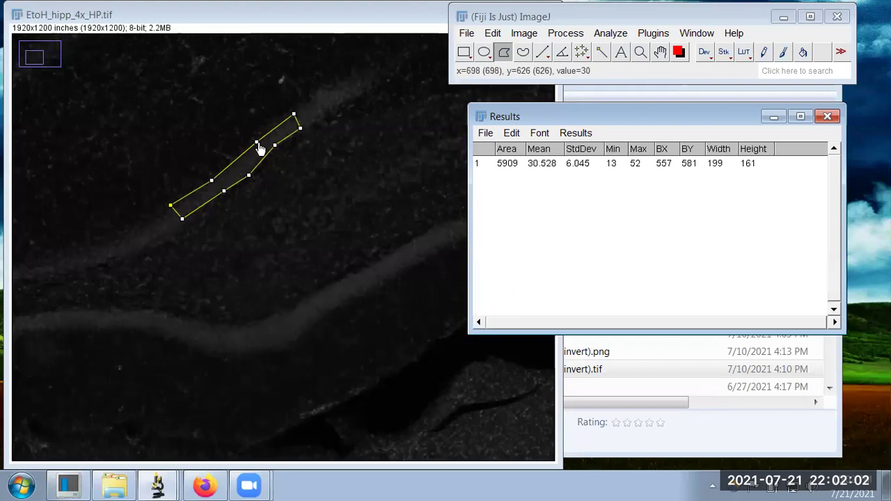
- Move the polygon off the cell band onto the background just above it, measure it, and compare both rows in the results
{"action": "left_click", "coordinate": [245, 168]}
{"action": "left_click_drag", "start_coordinate": [245, 167], "coordinate": [231, 149]}
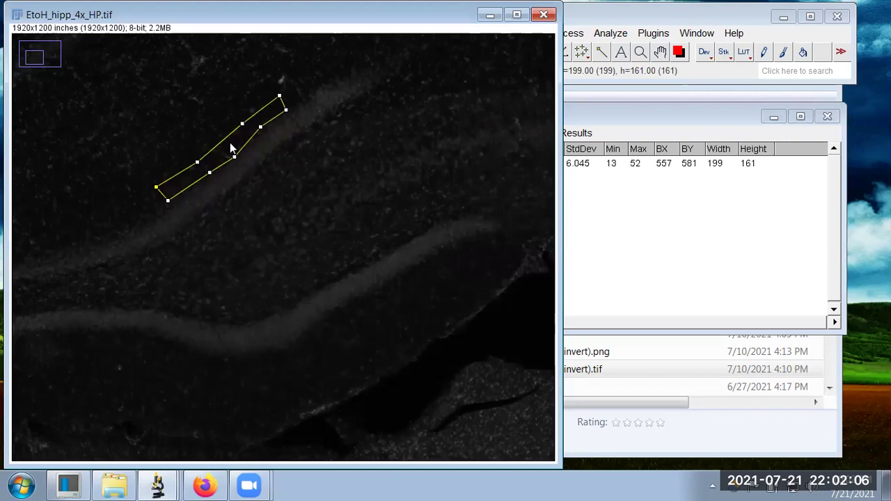
{"action": "left_click", "coordinate": [696, 25]}
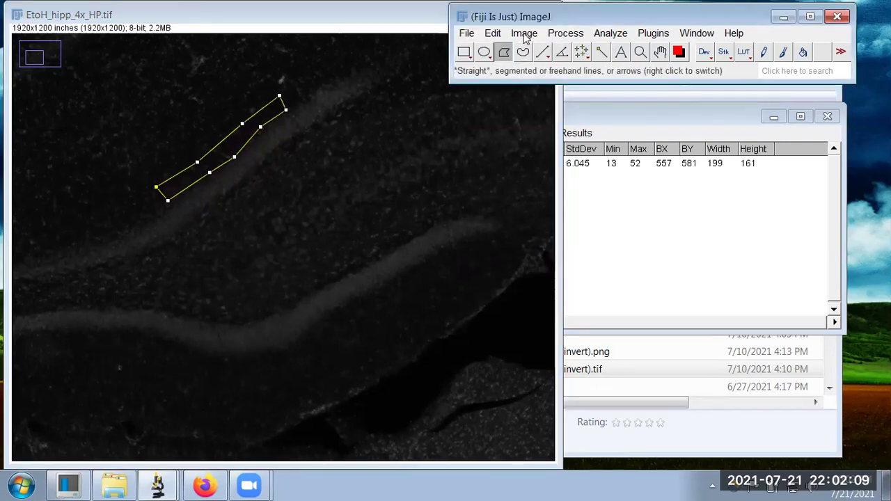
{"action": "left_click", "coordinate": [612, 35]}
{"action": "left_click", "coordinate": [654, 34]}
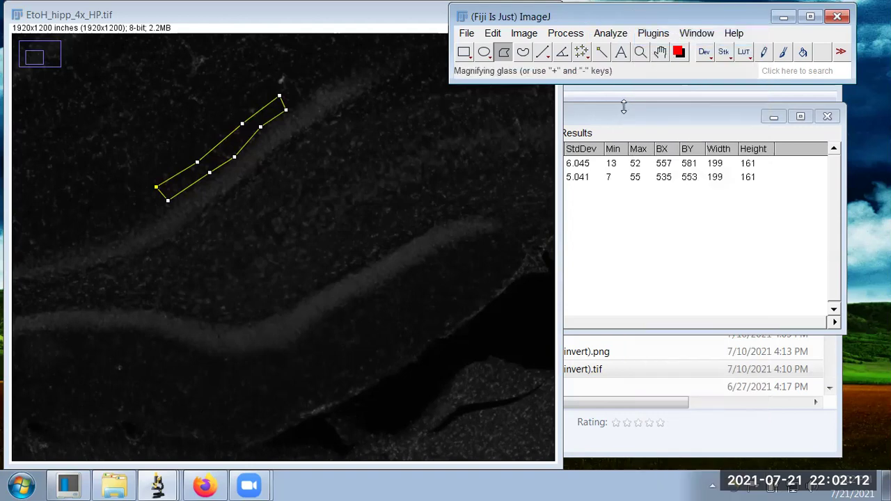
{"action": "left_click", "coordinate": [623, 111]}
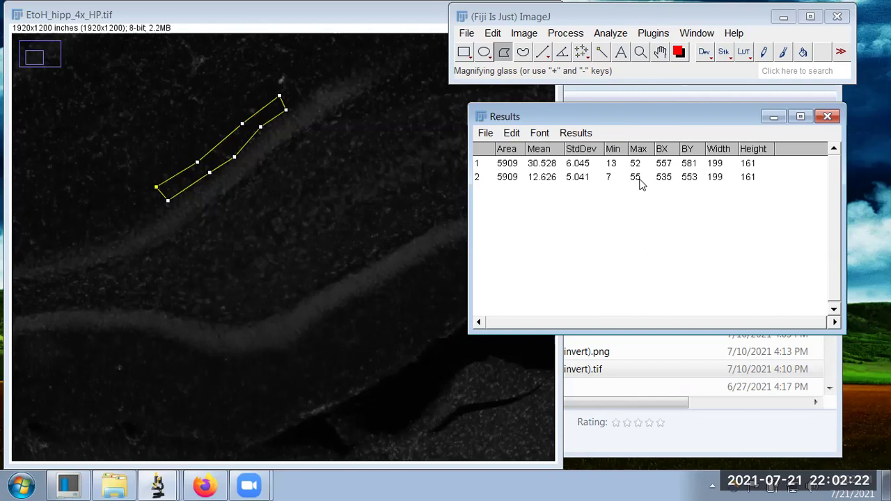
{"action": "left_click", "coordinate": [544, 178]}
{"action": "left_click", "coordinate": [544, 201]}
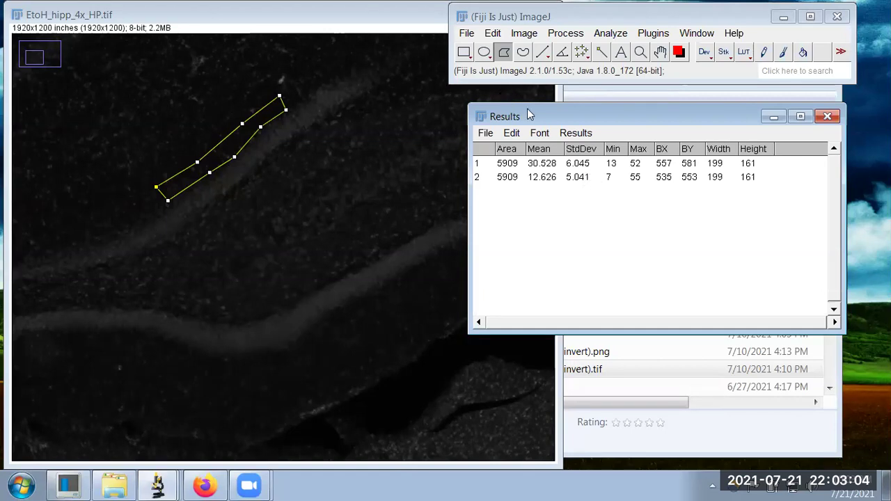
- Close EtoH_hipp_4x_HP.tif without saving the changes and discard the two measurements
{"action": "left_click", "coordinate": [202, 29]}
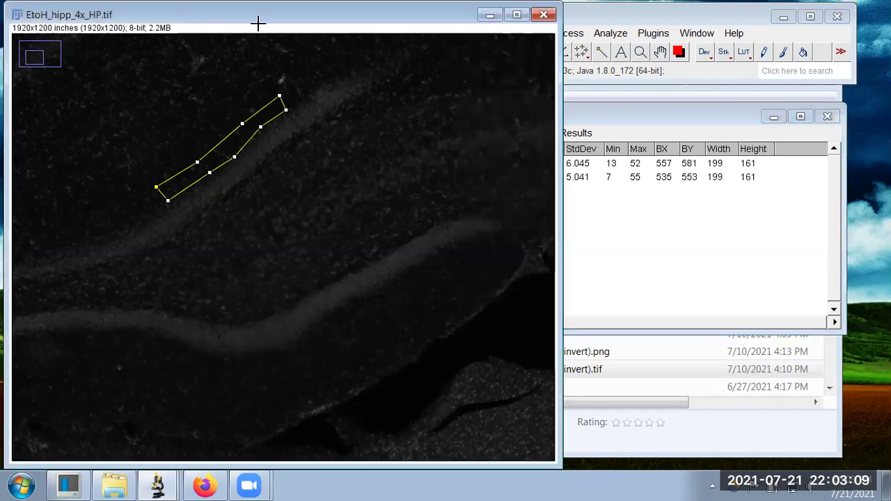
{"action": "left_click", "coordinate": [550, 21]}
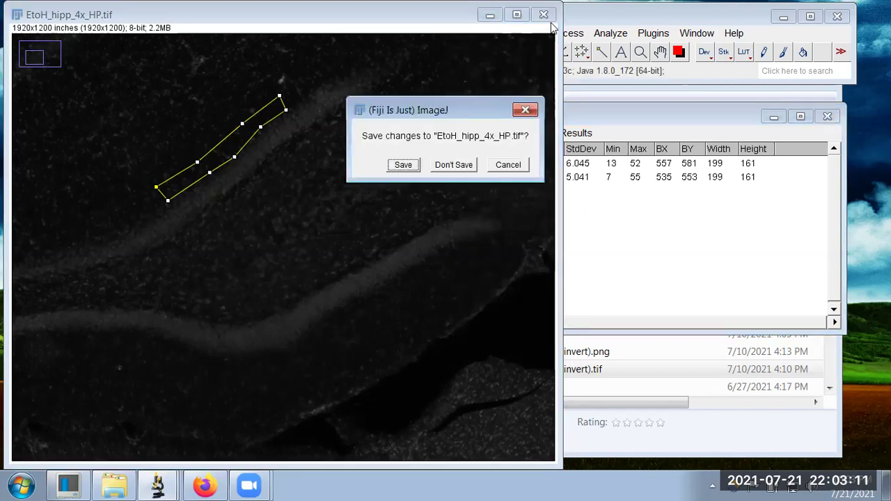
{"action": "left_click", "coordinate": [445, 171]}
{"action": "left_click", "coordinate": [827, 116]}
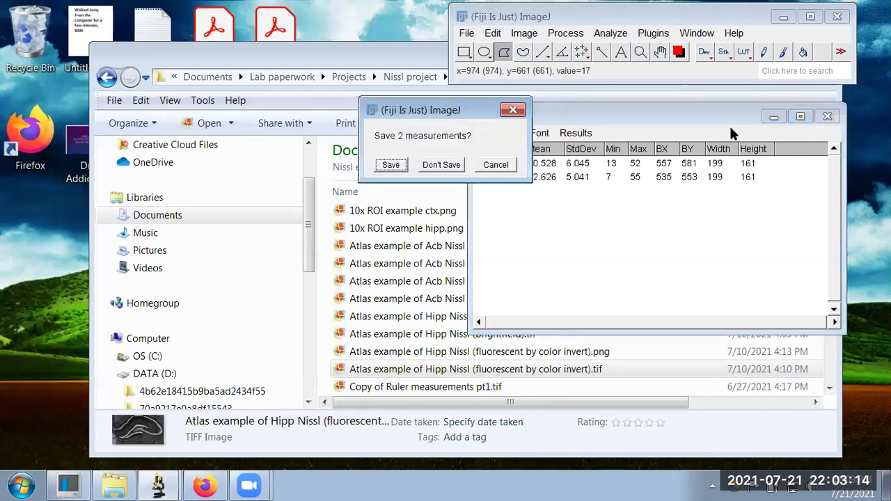
{"action": "left_click", "coordinate": [442, 165]}
- Open EtoH_hipp_10x_HP.tif from the HP fluoro photos folder in ImageJ and close the duplicate image window
{"action": "left_click", "coordinate": [453, 228]}
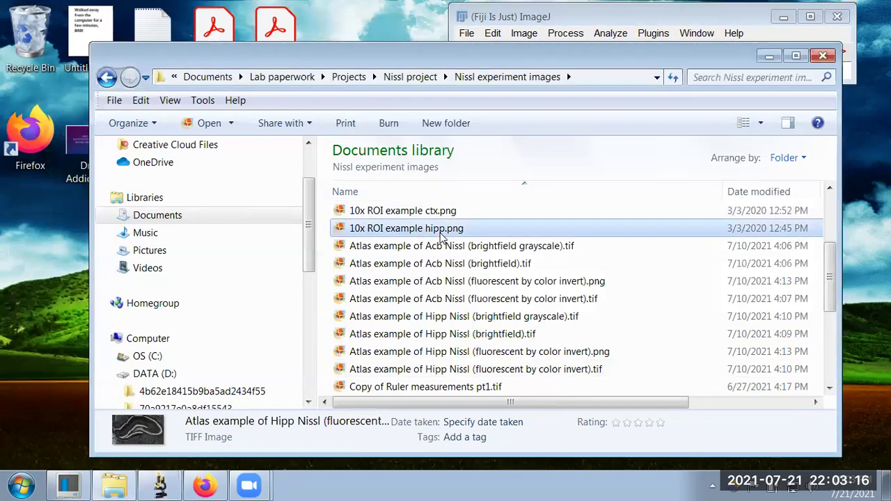
{"action": "double_click", "coordinate": [414, 252]}
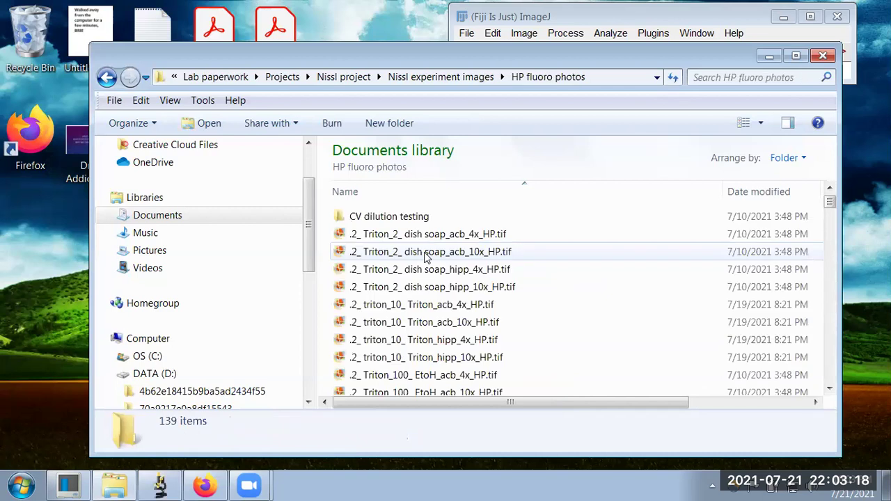
{"action": "scroll", "coordinate": [427, 260], "scroll_direction": "down", "scroll_amount": 18}
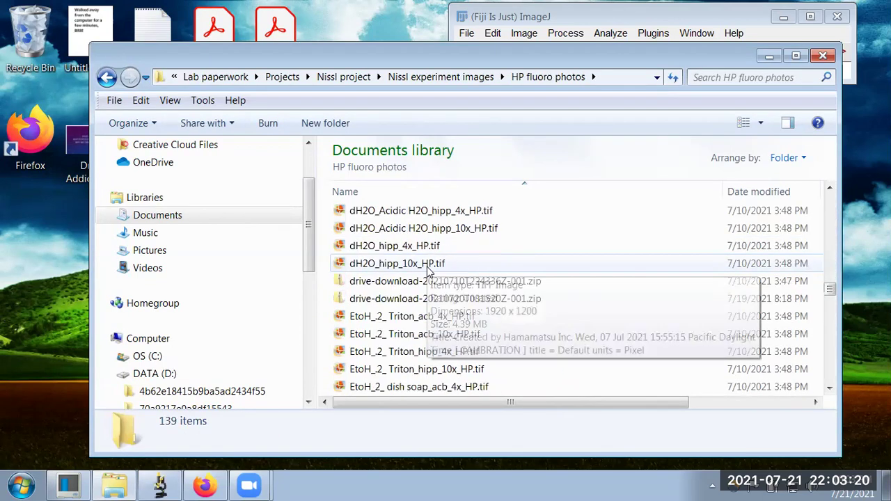
{"action": "scroll", "coordinate": [427, 272], "scroll_direction": "down", "scroll_amount": 3}
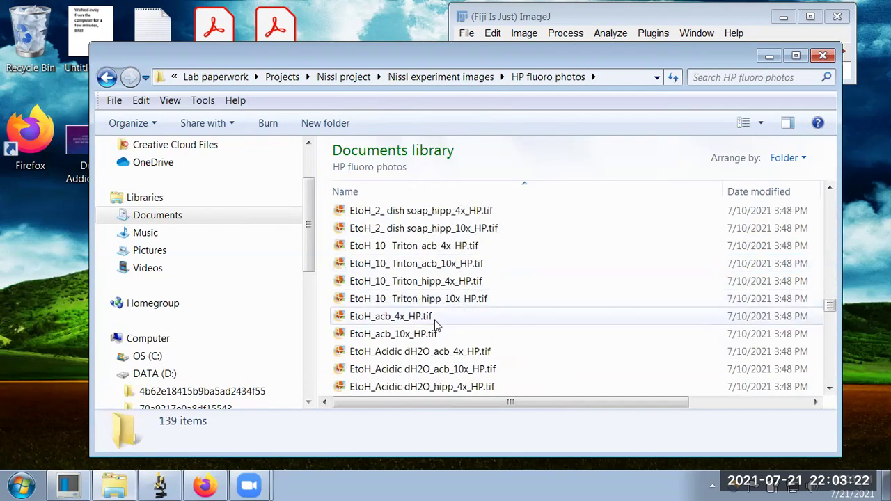
{"action": "scroll", "coordinate": [430, 342], "scroll_direction": "down", "scroll_amount": 6}
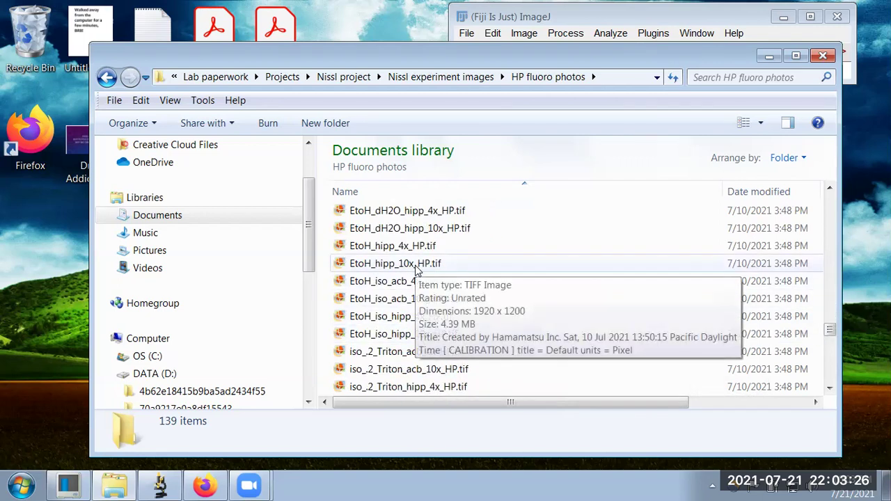
{"action": "right_click", "coordinate": [416, 271]}
{"action": "mouse_move", "coordinate": [597, 226]}
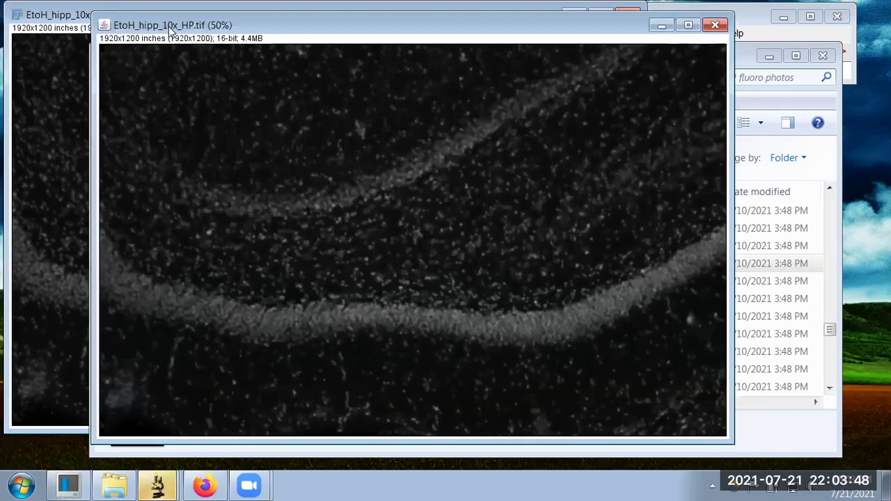
{"action": "left_click", "coordinate": [715, 25]}
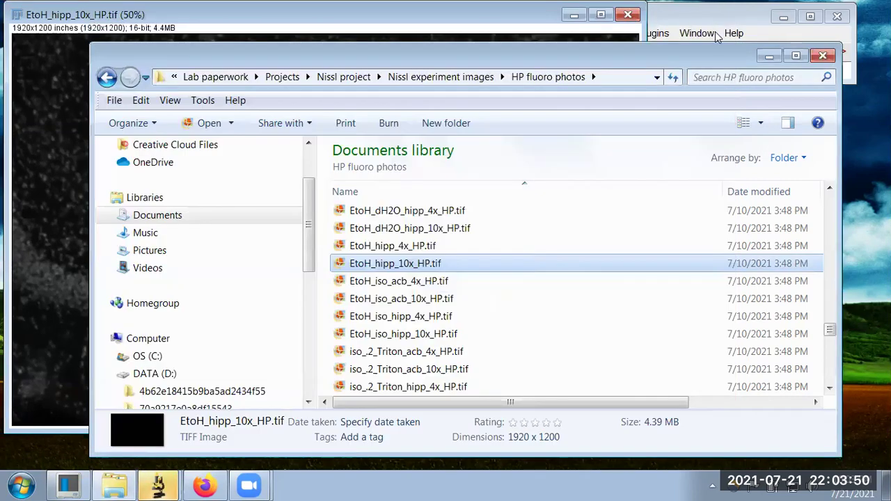
{"action": "key", "text": "alt+Tab"}
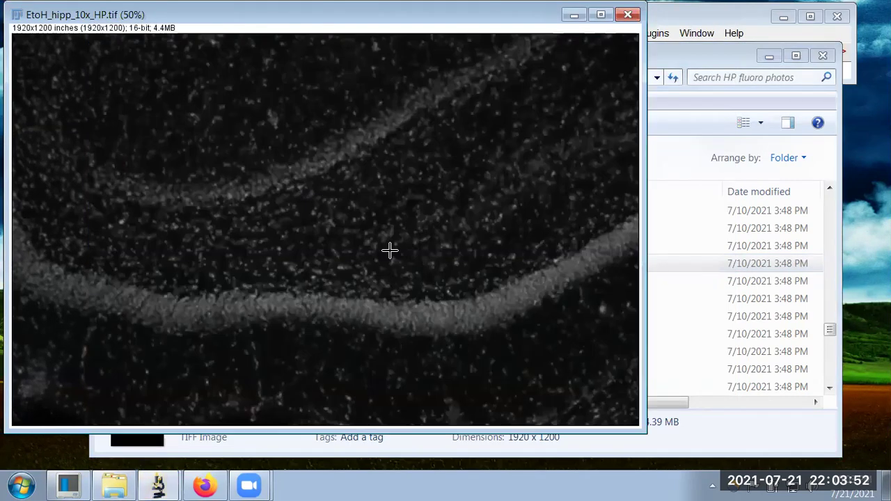
- Draw a rectangular selection about 8 by 14 pixels around one bright cell in the dark area below the lower cell band
{"action": "key", "text": "plus"}
{"action": "key", "text": "plus"}
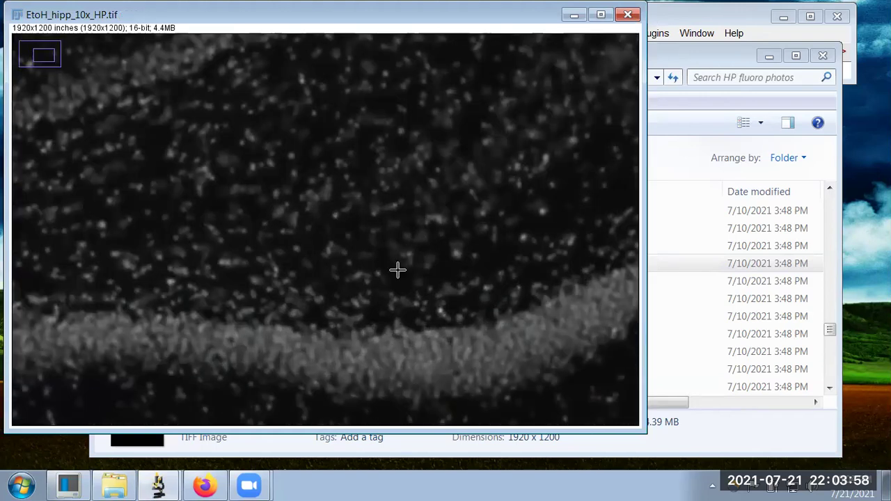
{"action": "scroll", "coordinate": [396, 268], "scroll_direction": "up", "scroll_amount": 5}
{"action": "scroll", "coordinate": [437, 297], "scroll_direction": "up", "scroll_amount": 2}
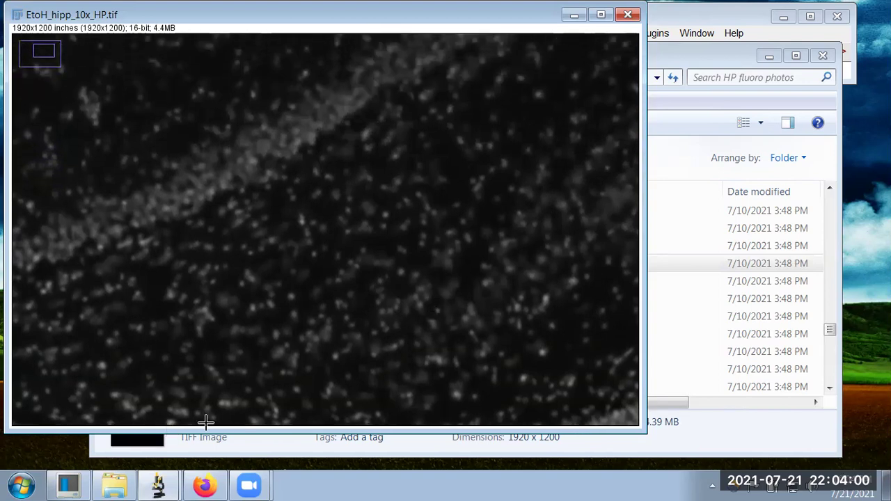
{"action": "left_click", "coordinate": [731, 23]}
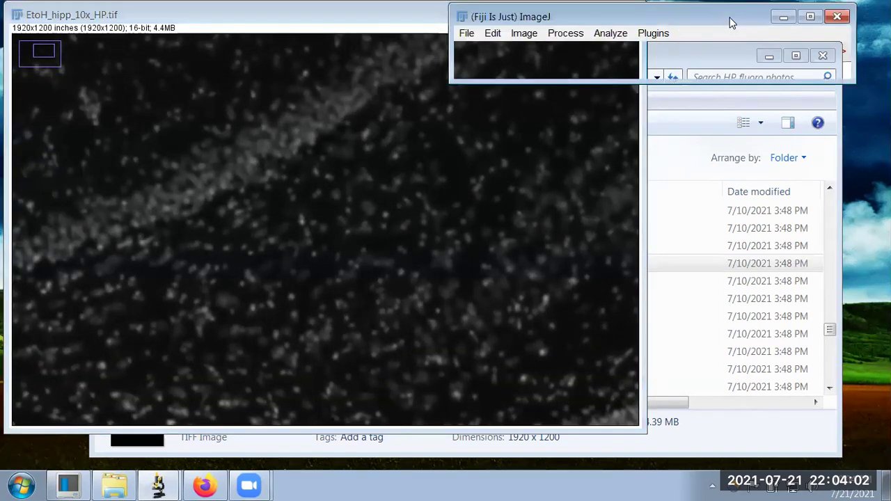
{"action": "left_click_drag", "start_coordinate": [504, 216], "coordinate": [516, 157]}
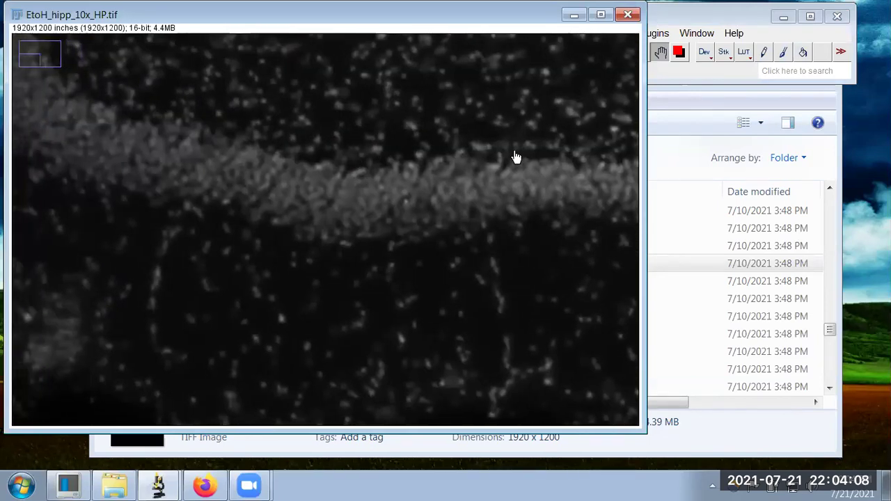
{"action": "left_click", "coordinate": [665, 40]}
{"action": "left_click", "coordinate": [464, 52]}
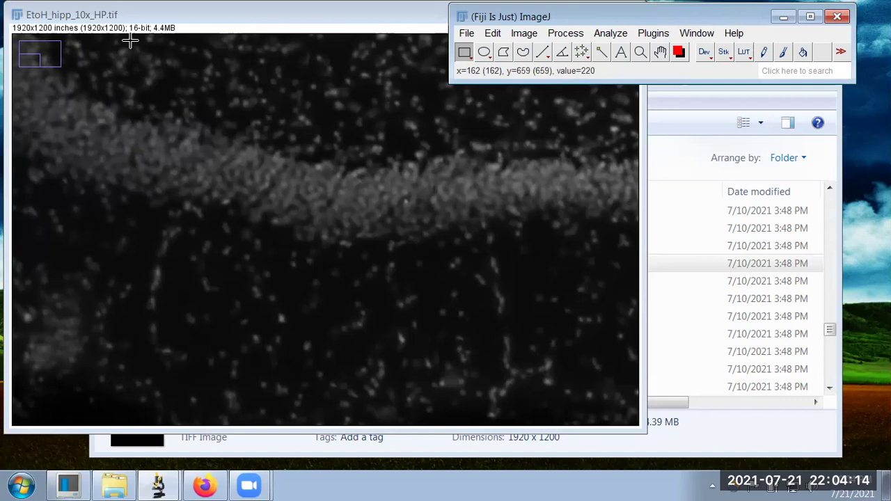
{"action": "left_click", "coordinate": [154, 46]}
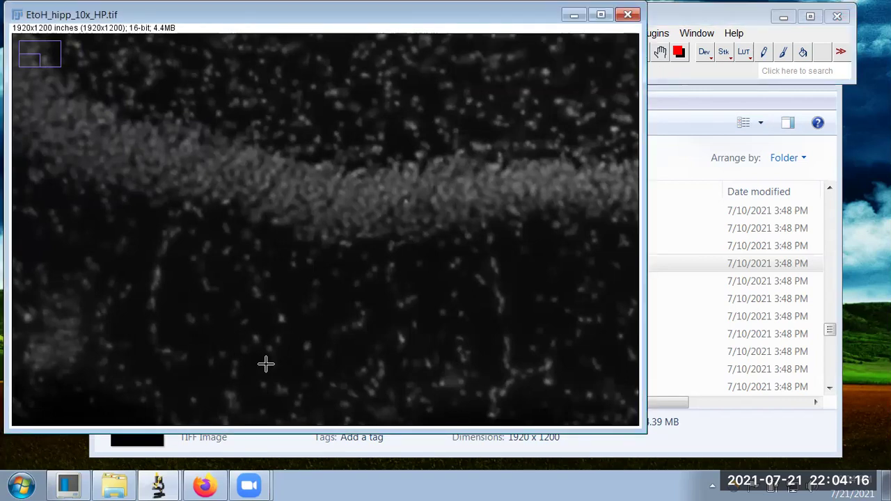
{"action": "key", "text": "plus"}
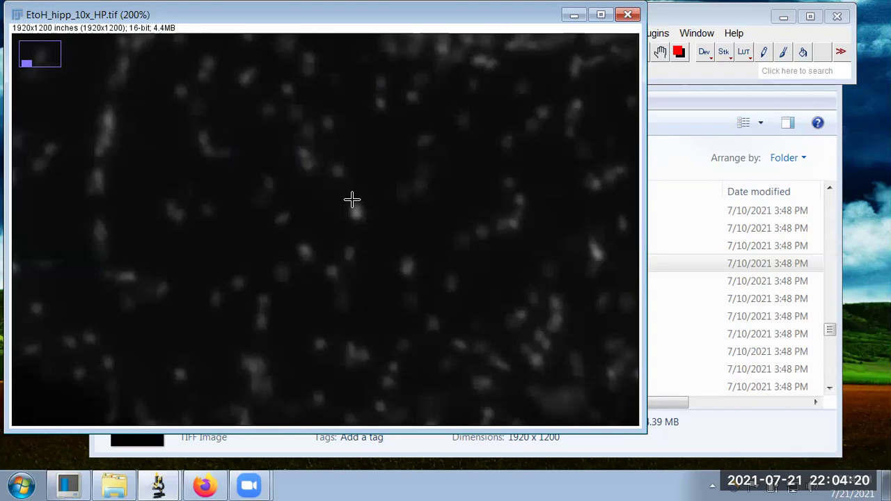
{"action": "mouse_move", "coordinate": [354, 202]}
{"action": "left_mouse_down"}
{"action": "mouse_move", "coordinate": [364, 217]}
{"action": "mouse_move", "coordinate": [353, 219]}
{"action": "left_mouse_up"}
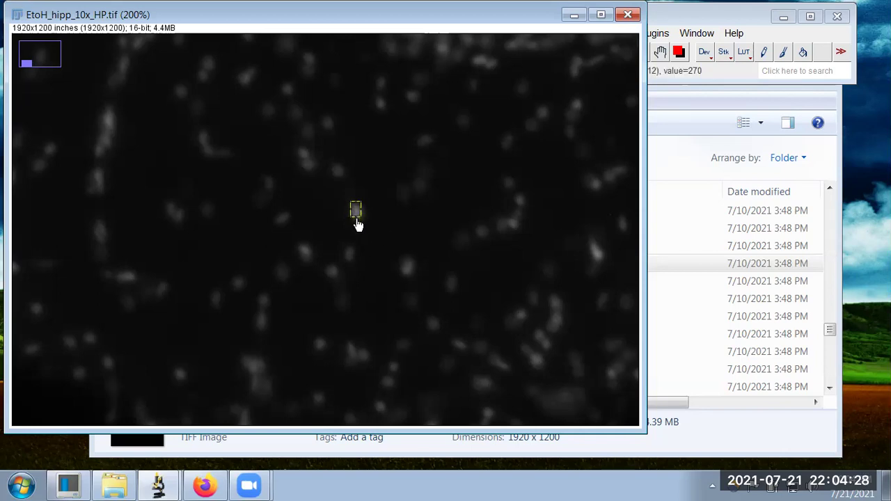
- Try to measure the selected cell with the existing measurement settings
{"action": "left_click", "coordinate": [679, 51]}
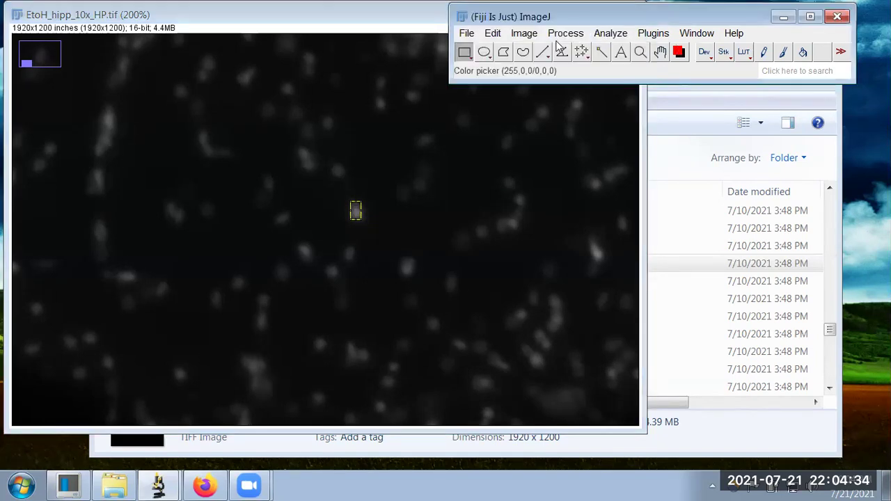
{"action": "left_click", "coordinate": [608, 34]}
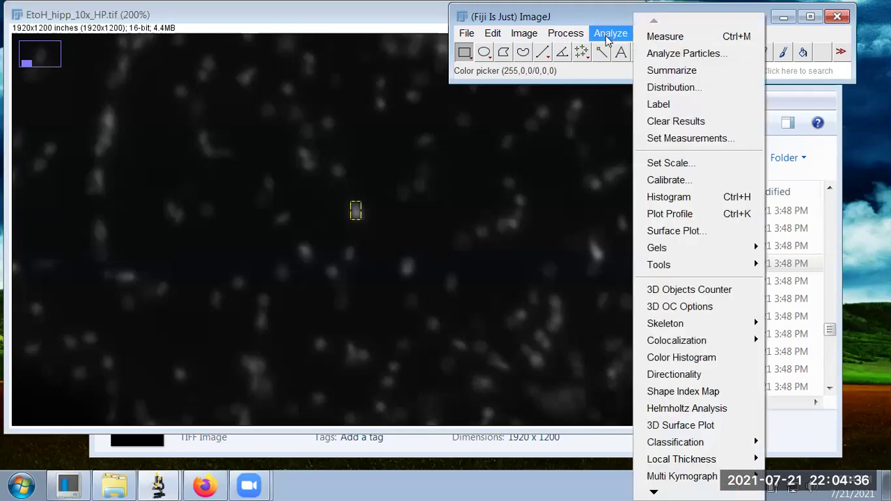
{"action": "left_click", "coordinate": [653, 43]}
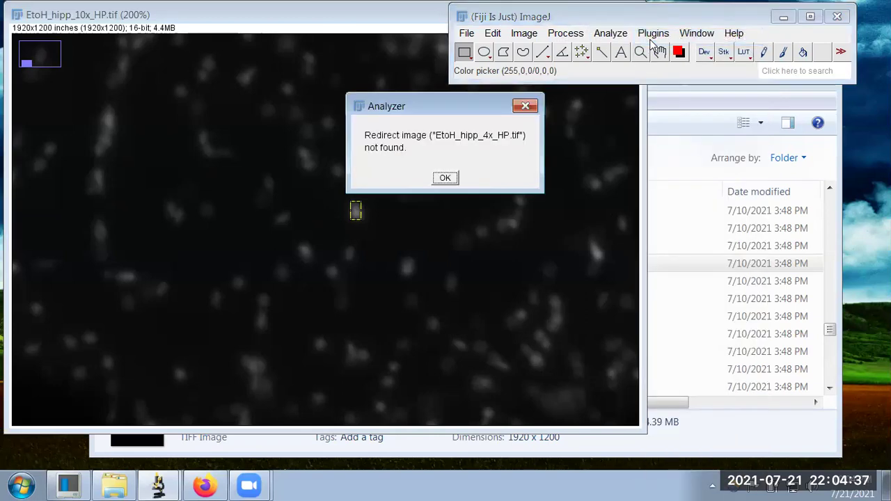
{"action": "left_click", "coordinate": [446, 178]}
{"action": "left_click", "coordinate": [588, 77]}
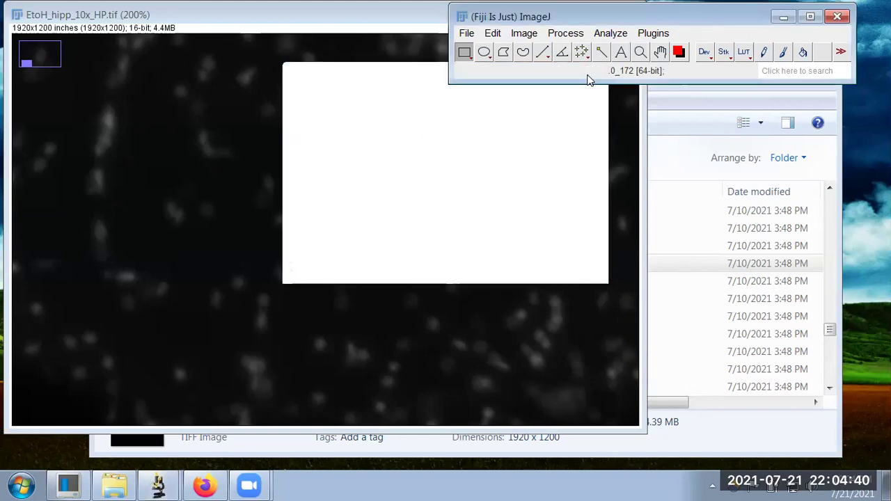
- Change the redirect option in Set Measurements so it no longer targets the closed EtoH_hipp_4x_HP.tif image
{"action": "left_click", "coordinate": [611, 33]}
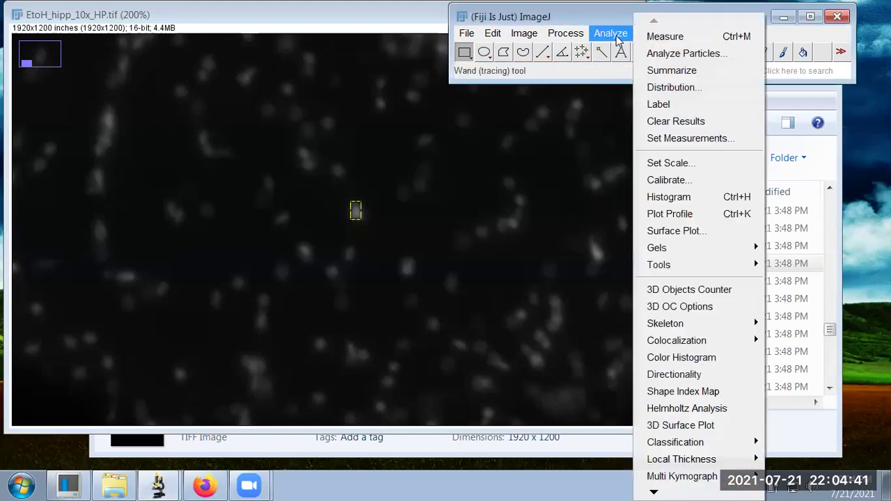
{"action": "left_click", "coordinate": [682, 145]}
{"action": "left_click", "coordinate": [479, 286]}
{"action": "left_click", "coordinate": [485, 307]}
{"action": "left_click", "coordinate": [453, 328]}
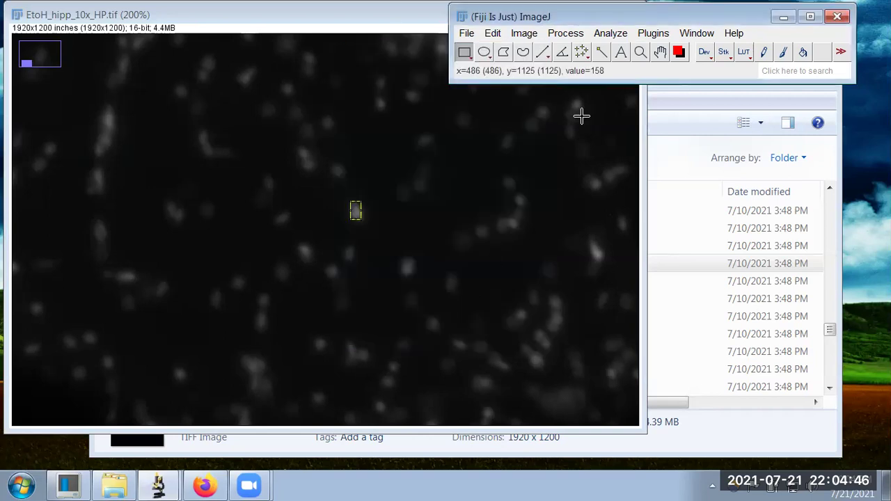
- Measure the selected cell in the 16-bit image and close the results without saving the measurement
{"action": "left_click", "coordinate": [611, 33]}
{"action": "left_click", "coordinate": [665, 36]}
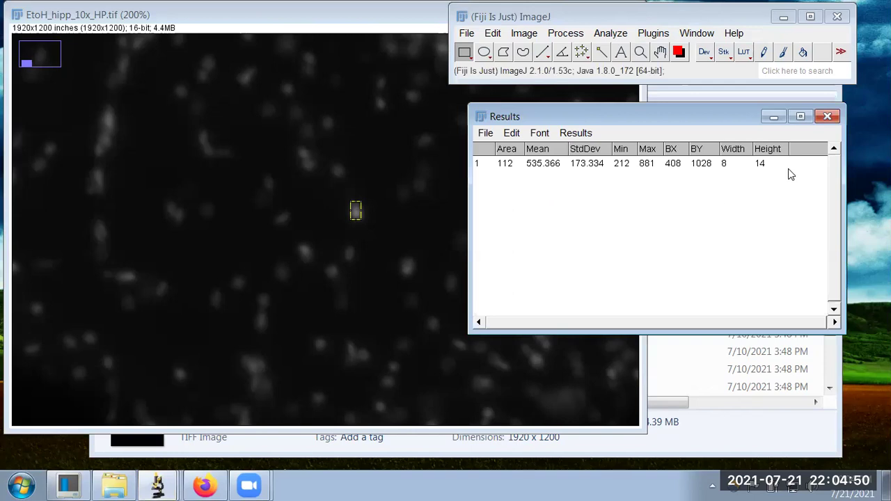
{"action": "left_click", "coordinate": [557, 167]}
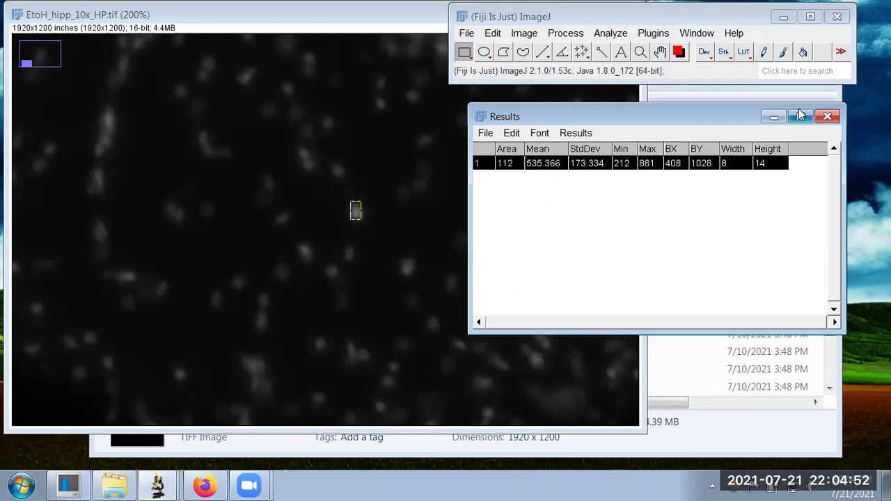
{"action": "left_click", "coordinate": [829, 117]}
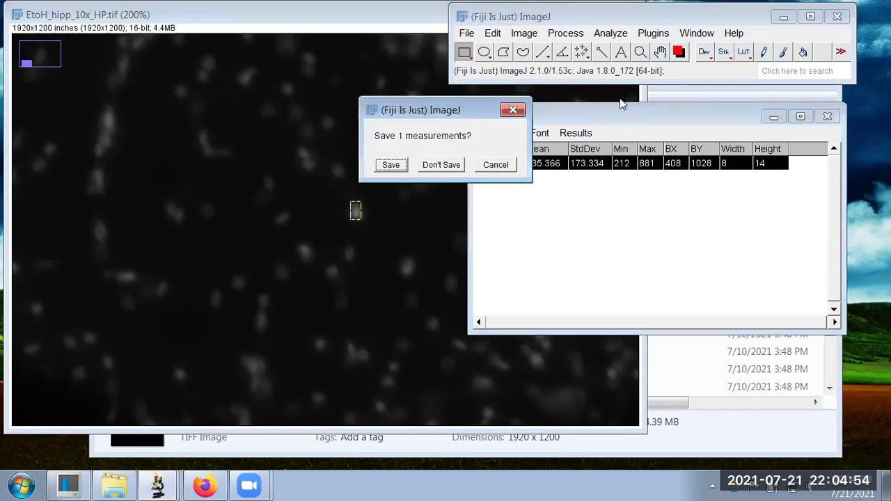
{"action": "left_click", "coordinate": [451, 166]}
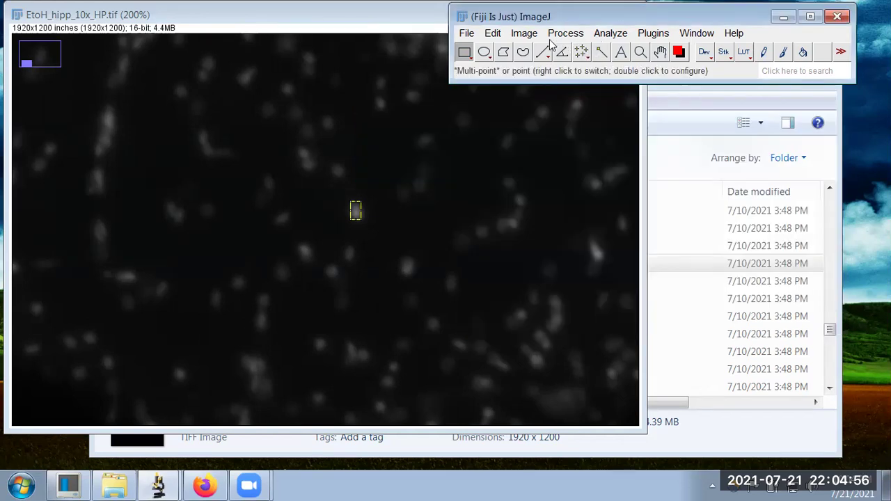
- Convert the image type to 8-bit and measure the selected cell
{"action": "left_click", "coordinate": [527, 33]}
{"action": "mouse_move", "coordinate": [538, 56]}
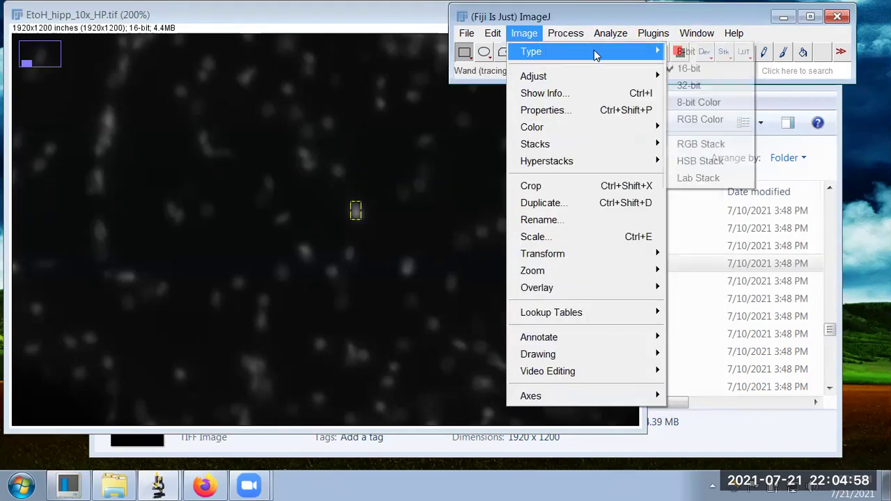
{"action": "left_click", "coordinate": [679, 50]}
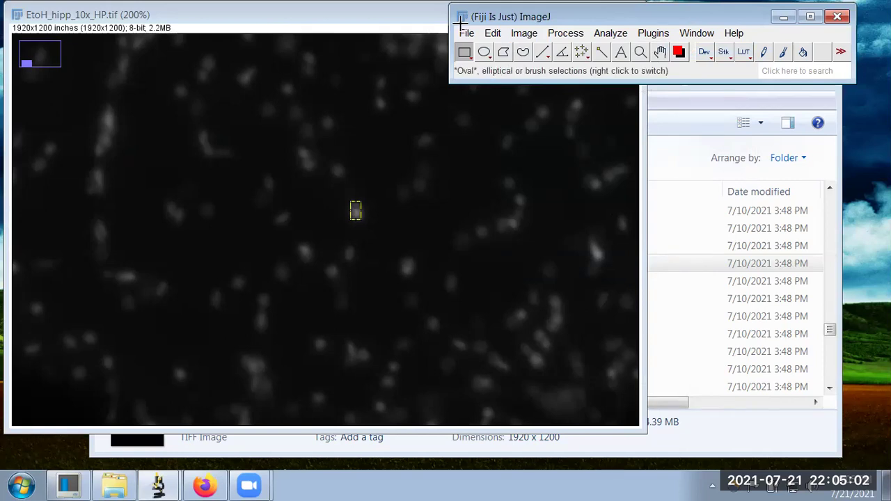
{"action": "left_click", "coordinate": [611, 32]}
{"action": "left_click", "coordinate": [689, 34]}
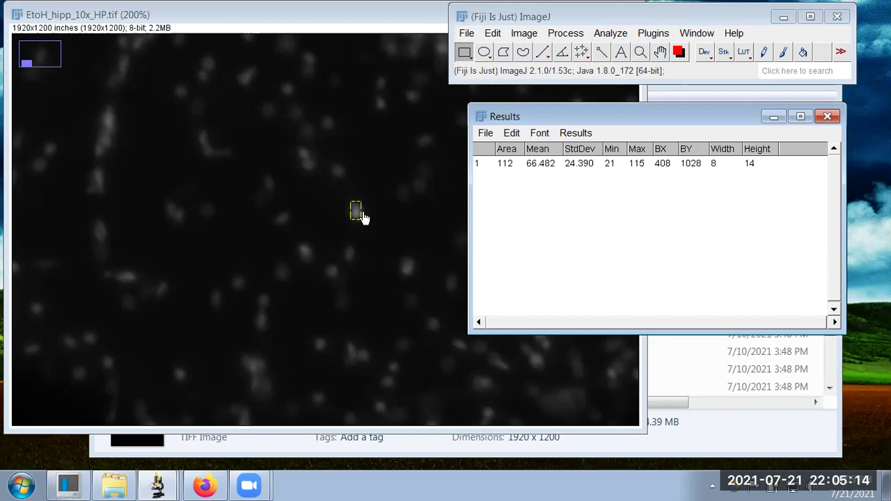
- Move the rectangle off the cell onto the dark background right beside it and measure the background
{"action": "left_click_drag", "start_coordinate": [355, 218], "coordinate": [376, 220]}
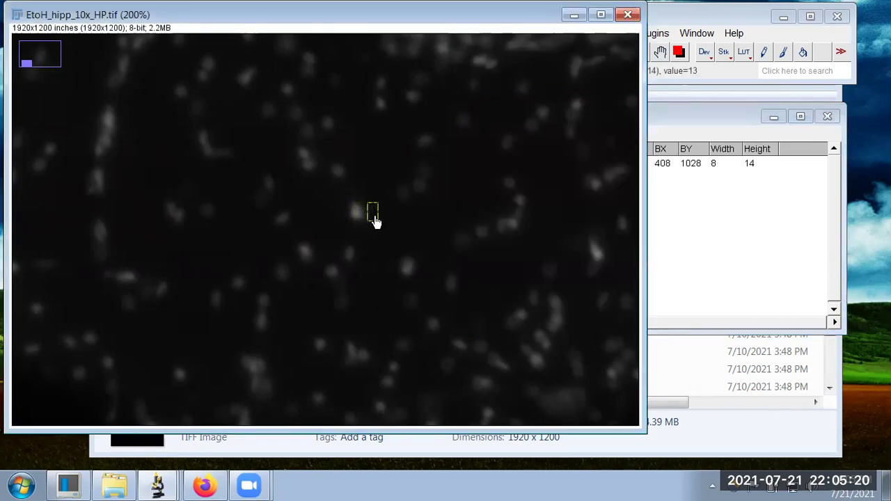
{"action": "left_click", "coordinate": [685, 113]}
{"action": "left_click", "coordinate": [611, 34]}
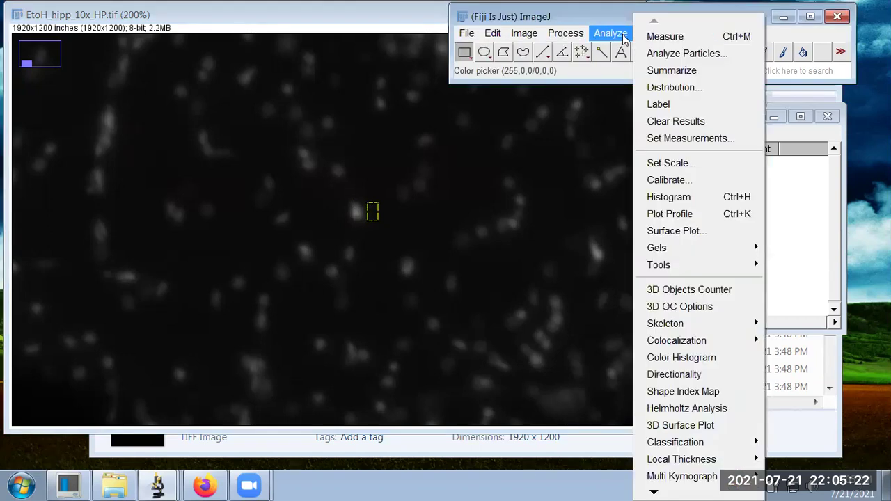
{"action": "left_click", "coordinate": [663, 37]}
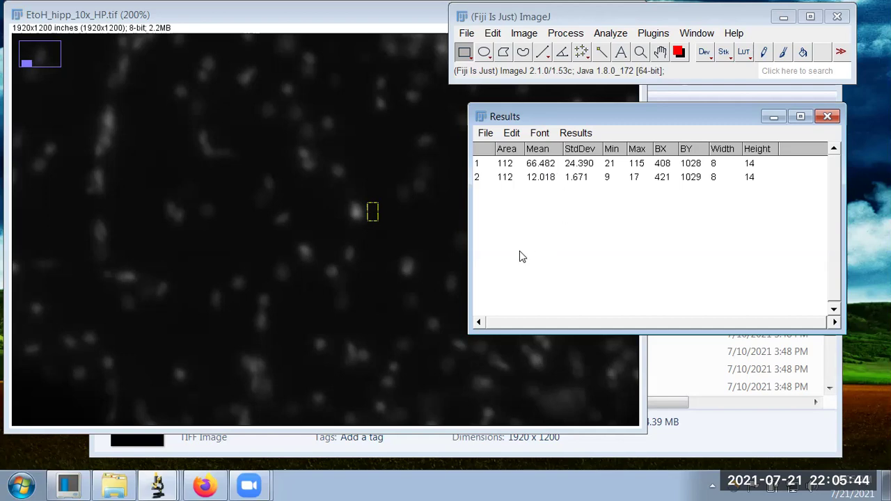
- Switch to Calculator, divide the cell mean by the background mean as 66 / 12, and return to the ImageJ results
{"action": "left_click", "coordinate": [21, 485]}
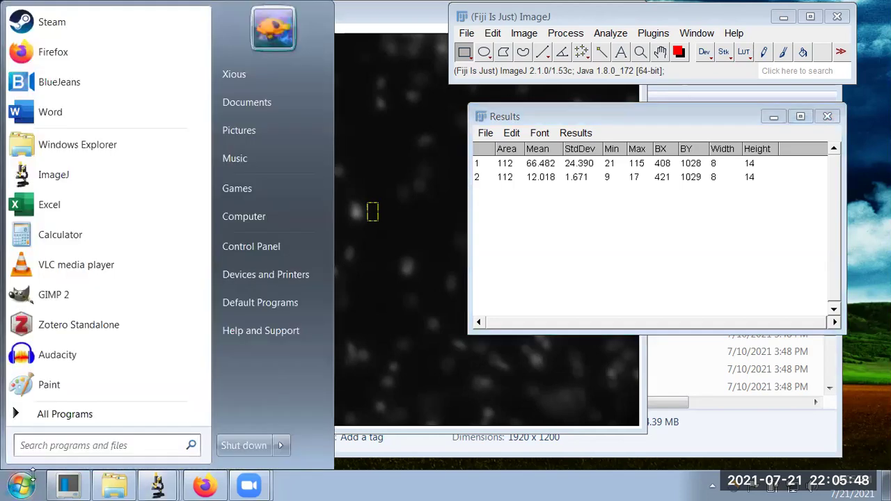
{"action": "left_click", "coordinate": [79, 236]}
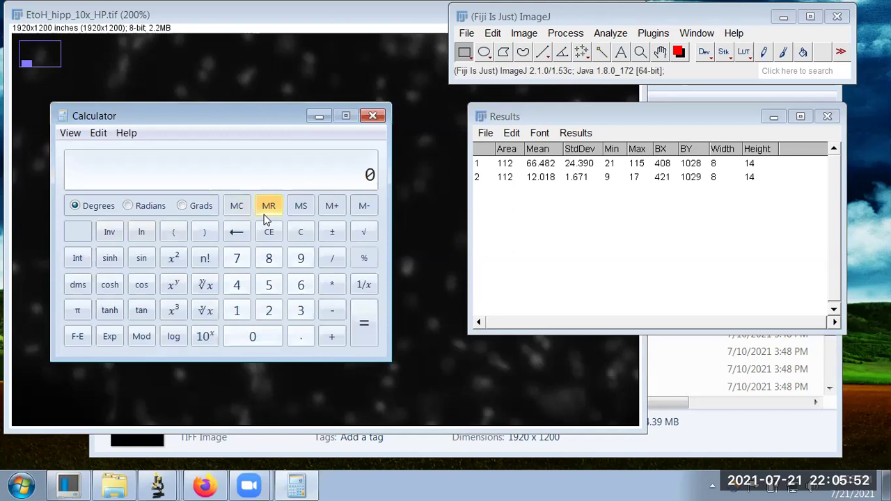
{"action": "type", "text": "66 / 12"}
{"action": "key", "text": "Return"}
{"action": "left_click", "coordinate": [318, 117]}
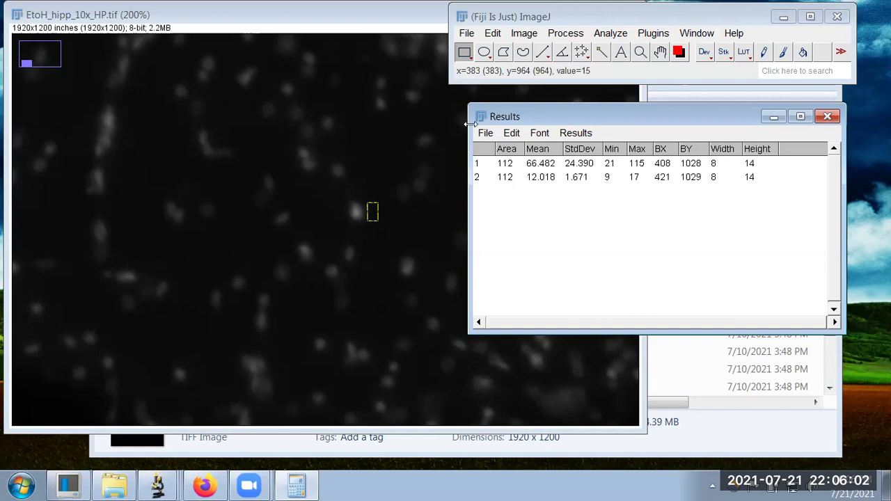
{"action": "left_click", "coordinate": [467, 35]}
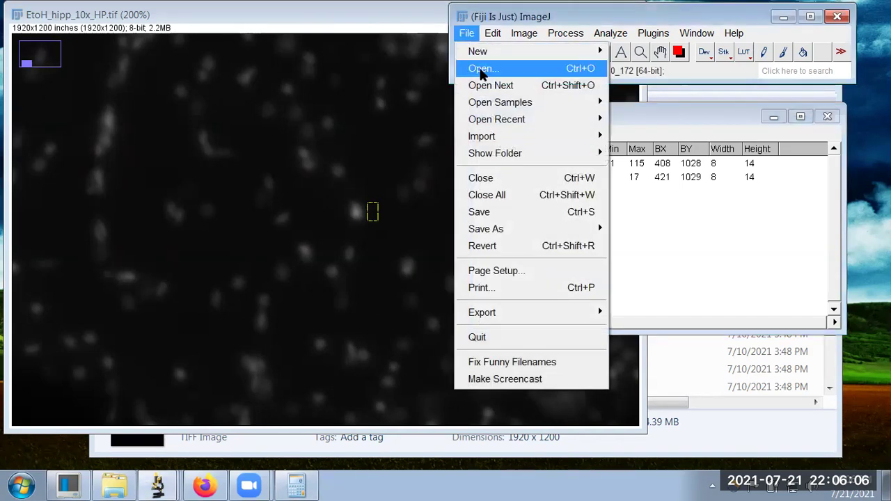
{"action": "left_click", "coordinate": [481, 67]}
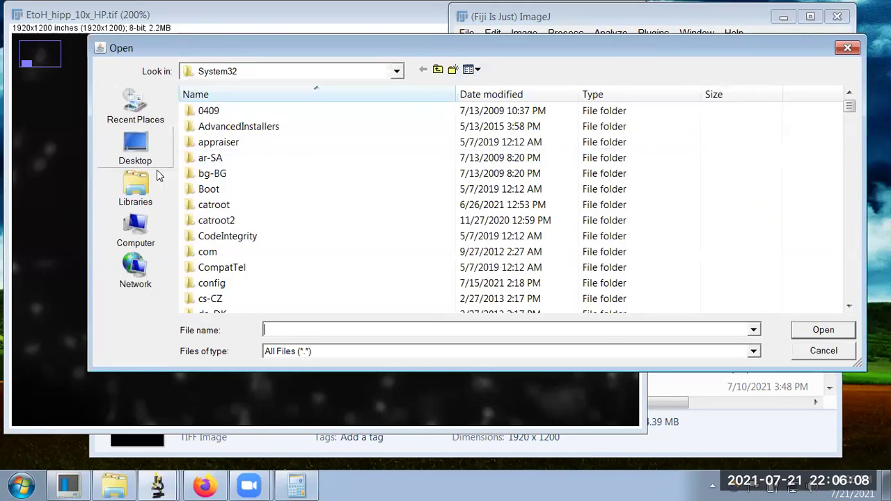
{"action": "left_click", "coordinate": [847, 49]}
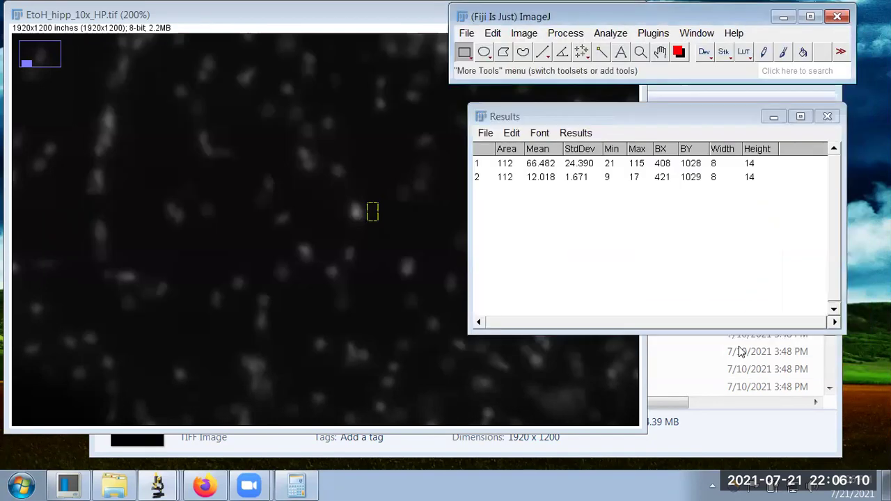
- Switch to the file browser, go to the Nissl experiment images folder and open "Atlas example of Hipp Nissl (fluorescent by color invert).tif" with Fiji
{"action": "left_click", "coordinate": [704, 431]}
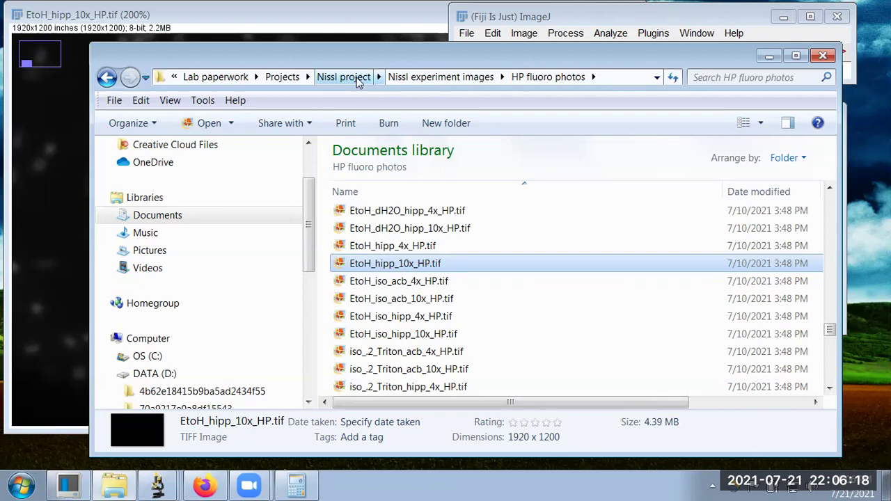
{"action": "left_click", "coordinate": [448, 78]}
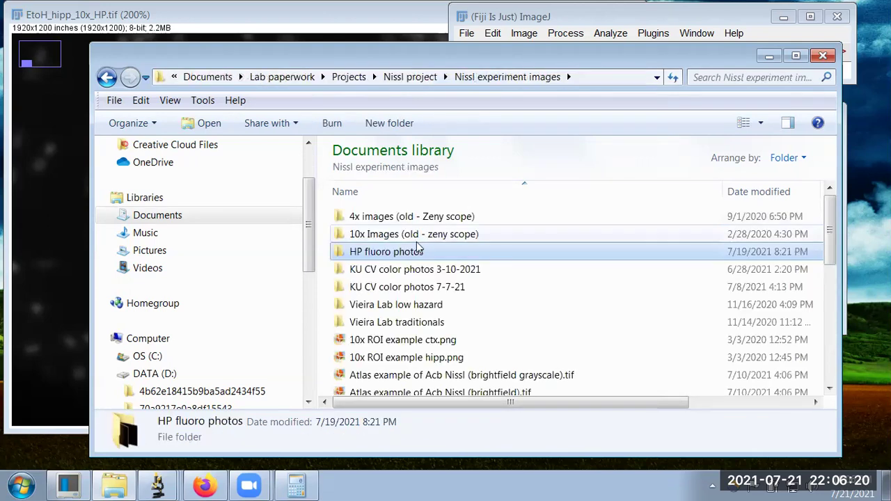
{"action": "scroll", "coordinate": [425, 256], "scroll_direction": "down", "scroll_amount": 3}
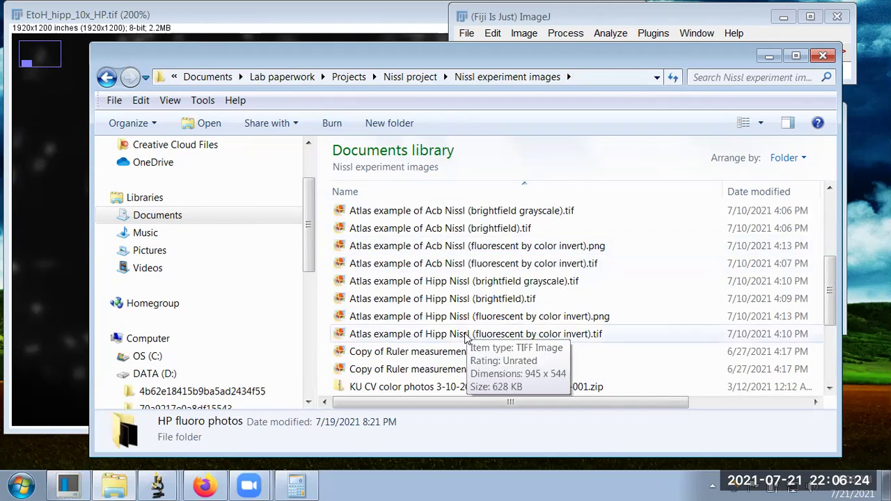
{"action": "right_click", "coordinate": [409, 332]}
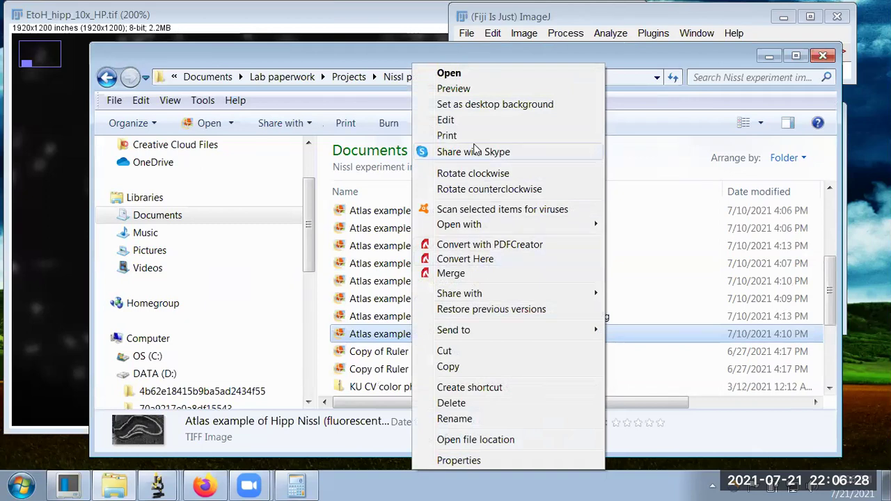
{"action": "mouse_move", "coordinate": [562, 230]}
{"action": "left_click", "coordinate": [654, 280]}
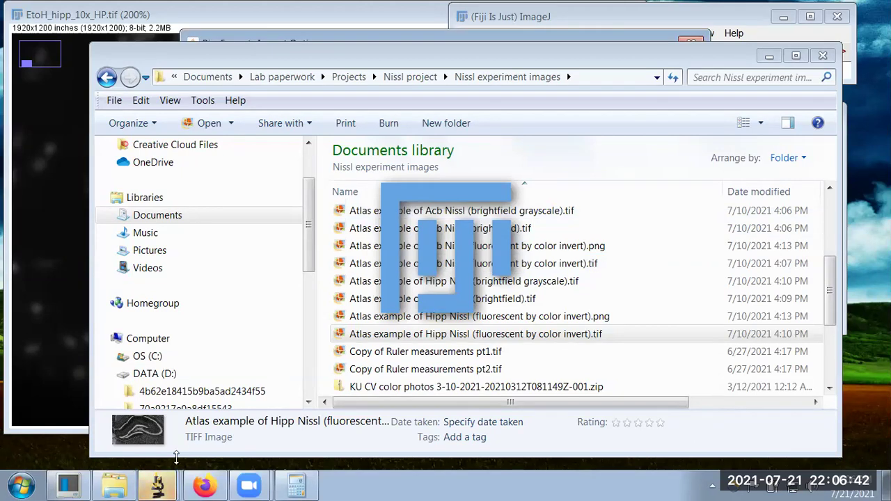
- Bring up the Bio-Formats import options and import the atlas image as a hyperstack with the default color mode and autoscale
{"action": "left_click", "coordinate": [158, 487]}
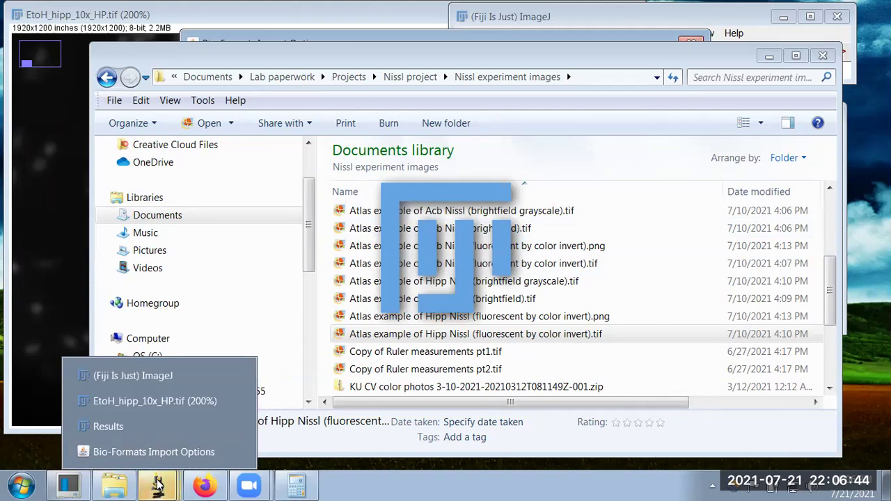
{"action": "left_click", "coordinate": [159, 453]}
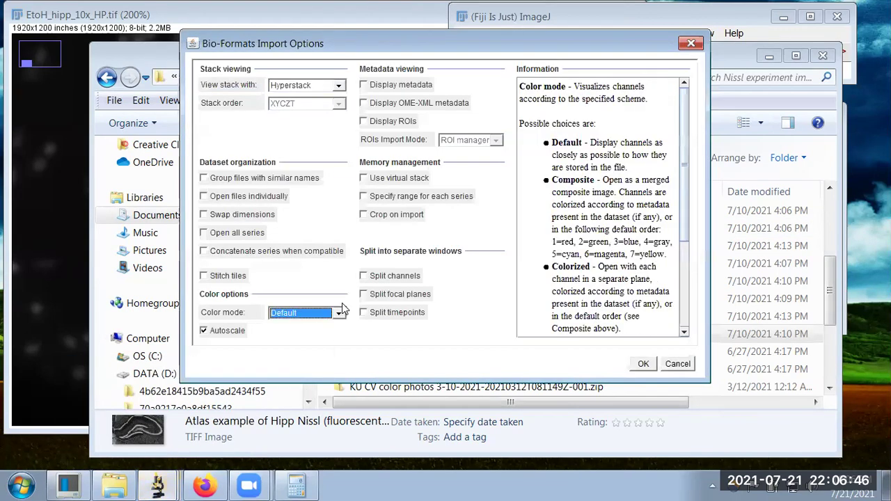
{"action": "left_click", "coordinate": [645, 365]}
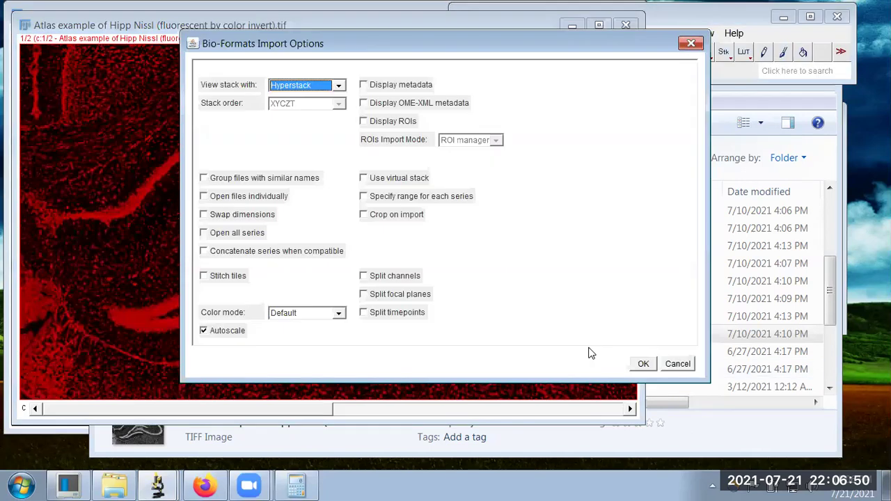
{"action": "left_click", "coordinate": [644, 365]}
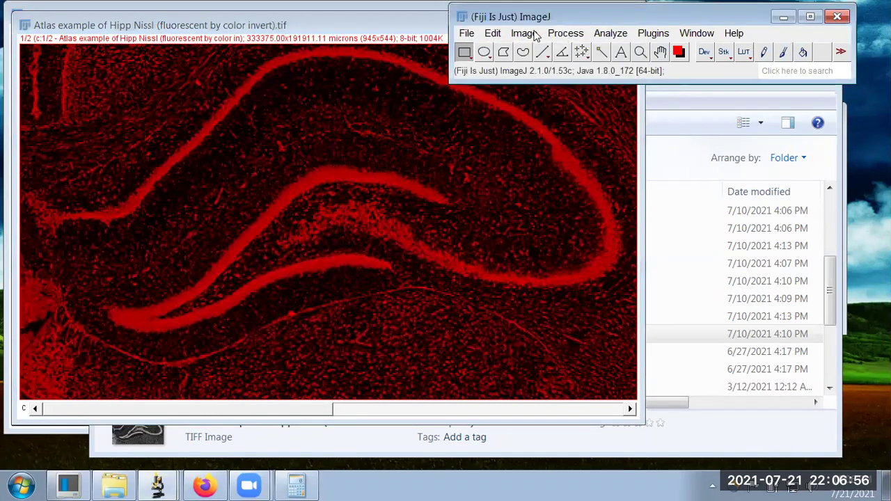
- Apply the 8-bit image type to the imported hippocampus atlas image
{"action": "left_click", "coordinate": [609, 39]}
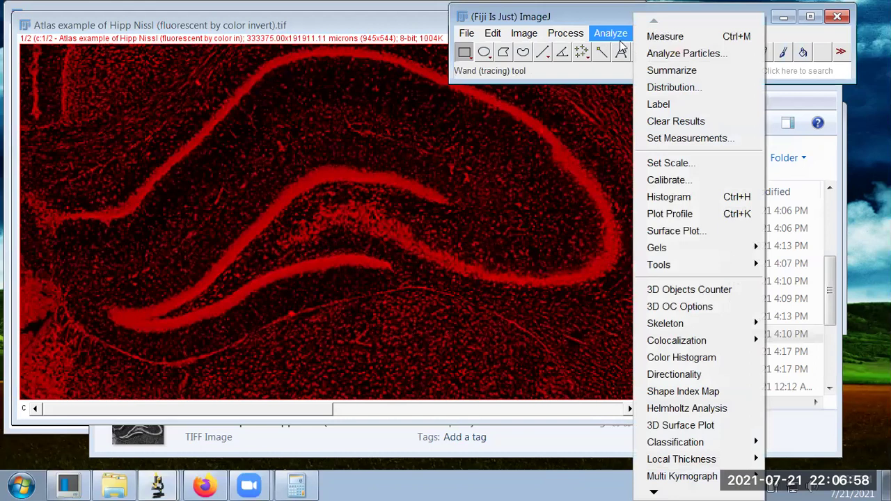
{"action": "mouse_move", "coordinate": [523, 33]}
{"action": "mouse_move", "coordinate": [532, 54]}
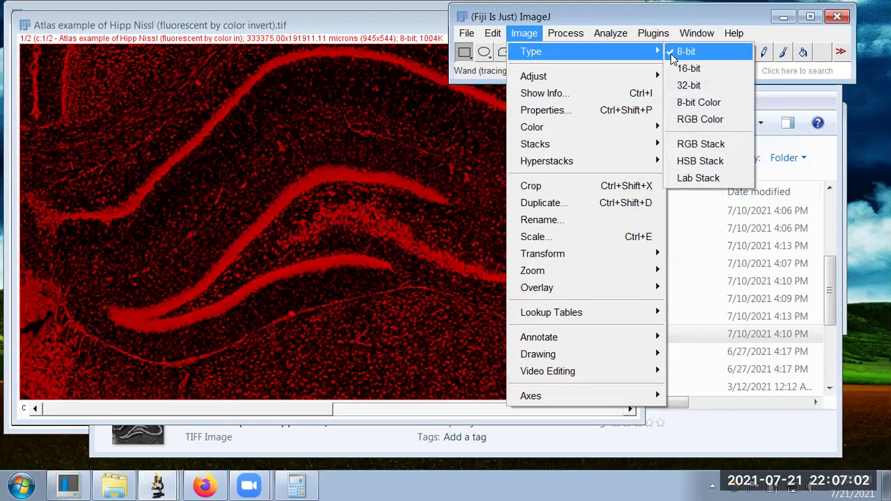
{"action": "left_click", "coordinate": [673, 55]}
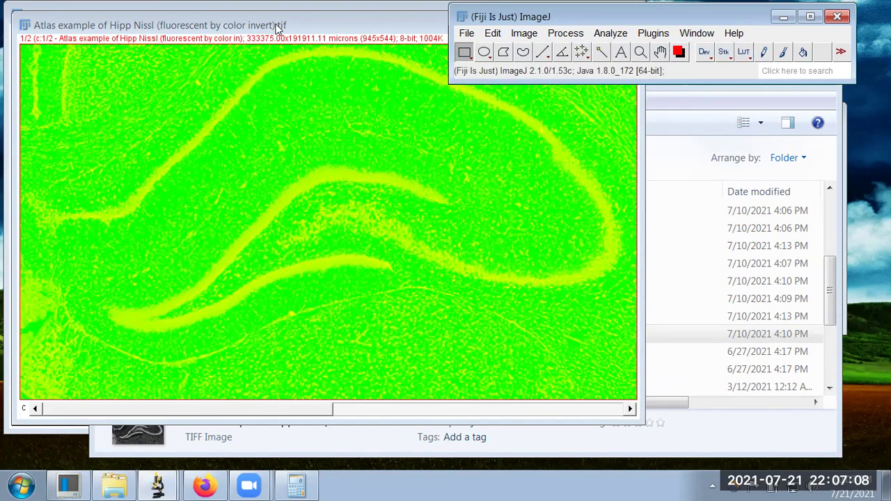
{"action": "left_click", "coordinate": [501, 74]}
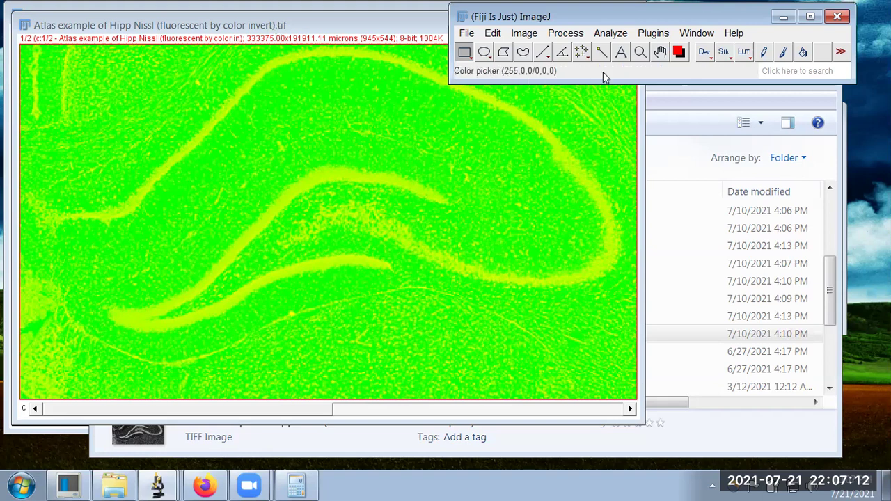
- Split the atlas image into separate channels and close the second channel, keeping the C1 image open
{"action": "left_click_drag", "start_coordinate": [508, 17], "coordinate": [491, 89]}
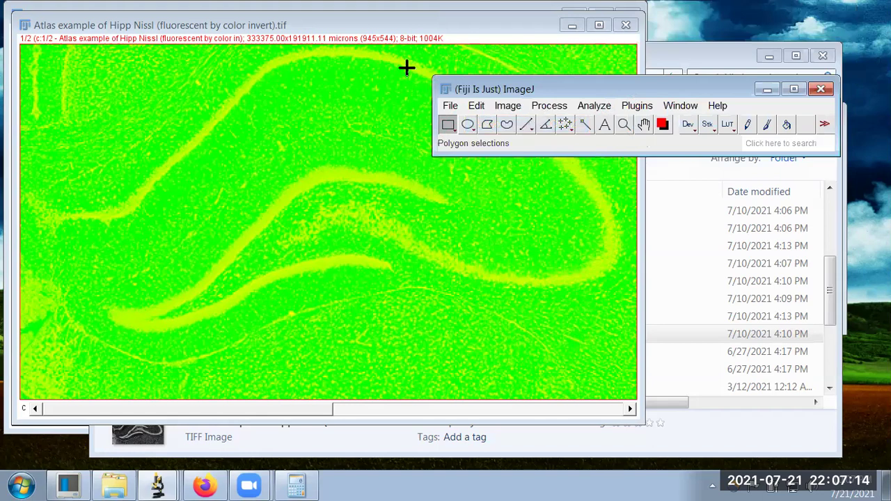
{"action": "left_click", "coordinate": [511, 108]}
{"action": "mouse_move", "coordinate": [513, 194]}
{"action": "left_click", "coordinate": [685, 146]}
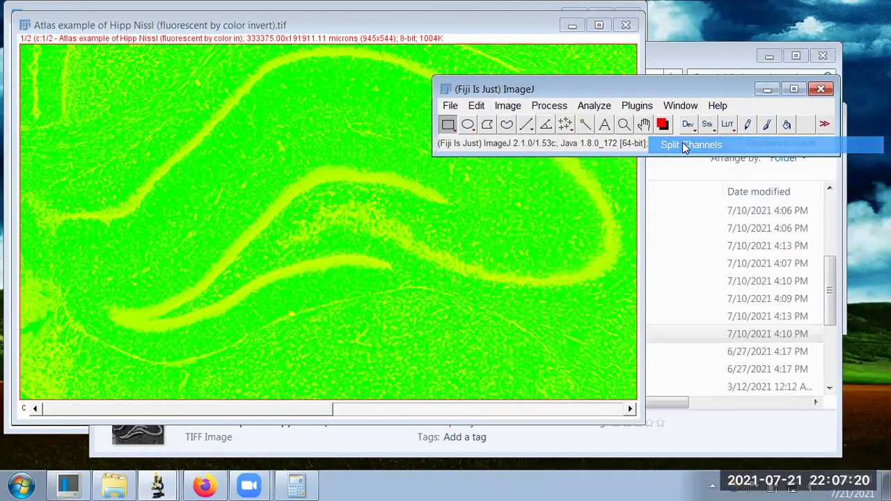
{"action": "left_click", "coordinate": [634, 35]}
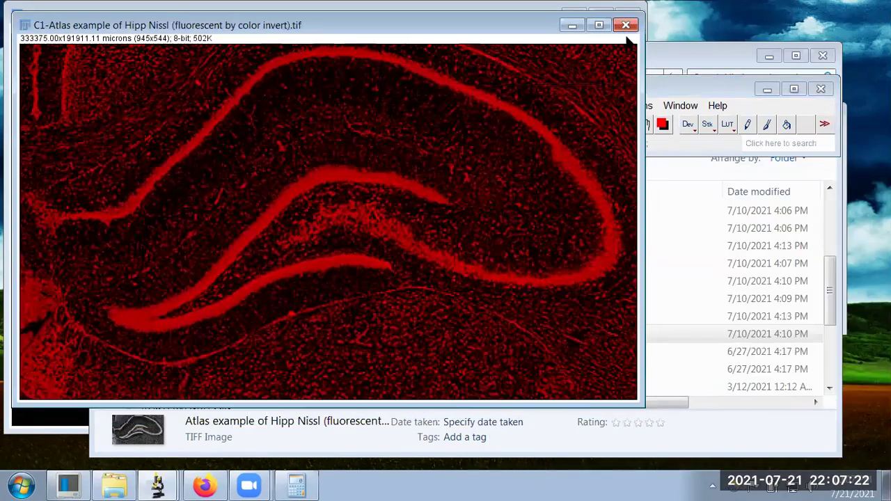
{"action": "left_click", "coordinate": [680, 87]}
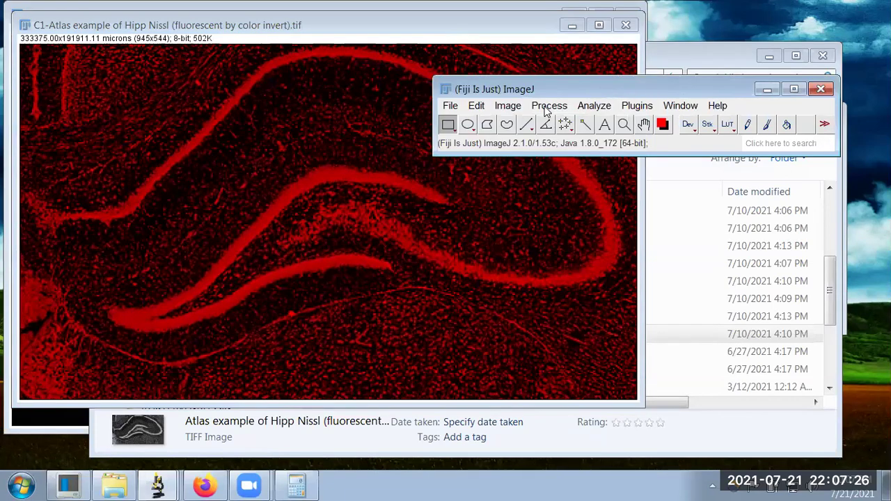
{"action": "left_click", "coordinate": [513, 110]}
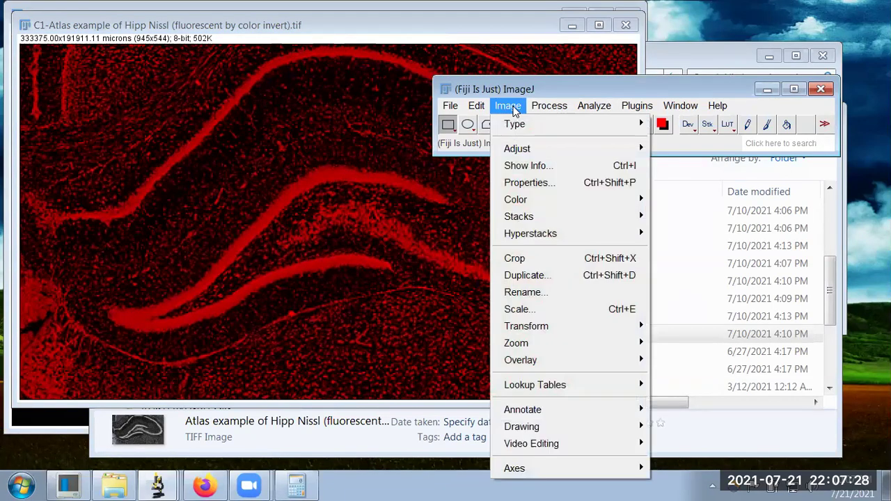
{"action": "mouse_move", "coordinate": [526, 123]}
{"action": "mouse_move", "coordinate": [518, 200]}
{"action": "left_click", "coordinate": [218, 35]}
- Draw a rectangle about 2822 microns wide around a single bright cell between the two hippocampal bands in the C1 image
{"action": "left_click", "coordinate": [182, 27]}
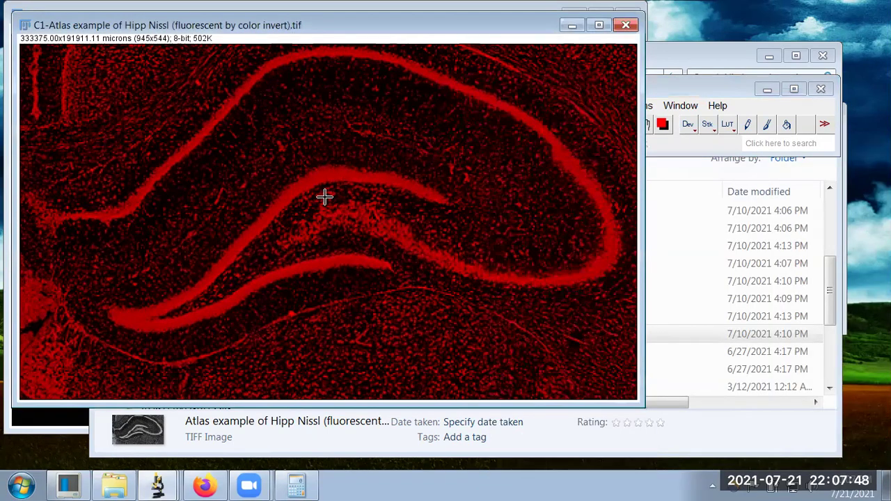
{"action": "key", "text": "plus"}
{"action": "key", "text": "plus"}
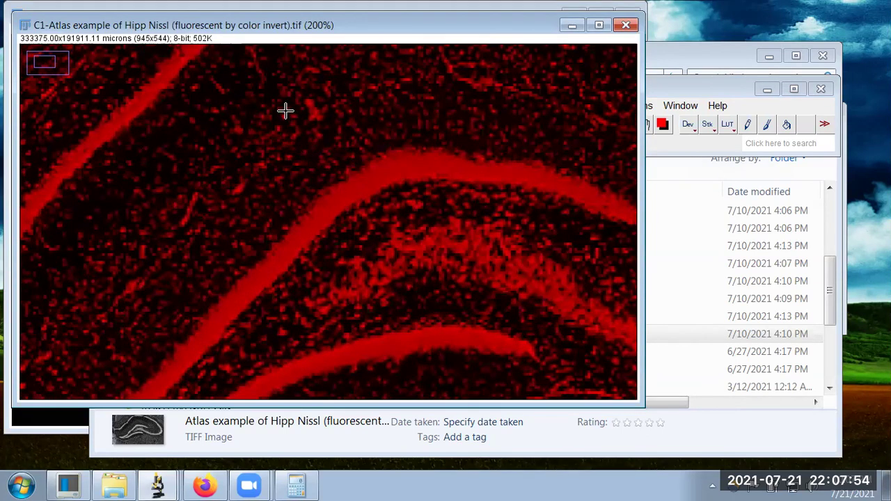
{"action": "key", "text": "plus"}
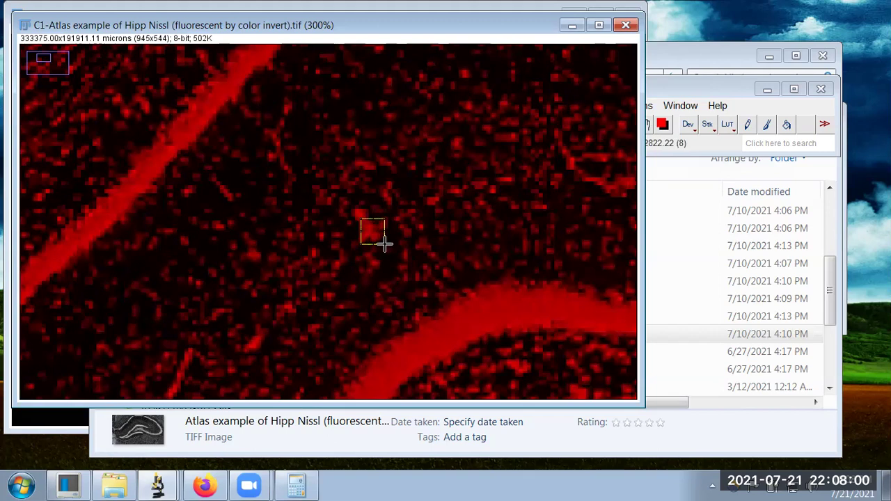
{"action": "left_click_drag", "start_coordinate": [367, 234], "coordinate": [377, 241]}
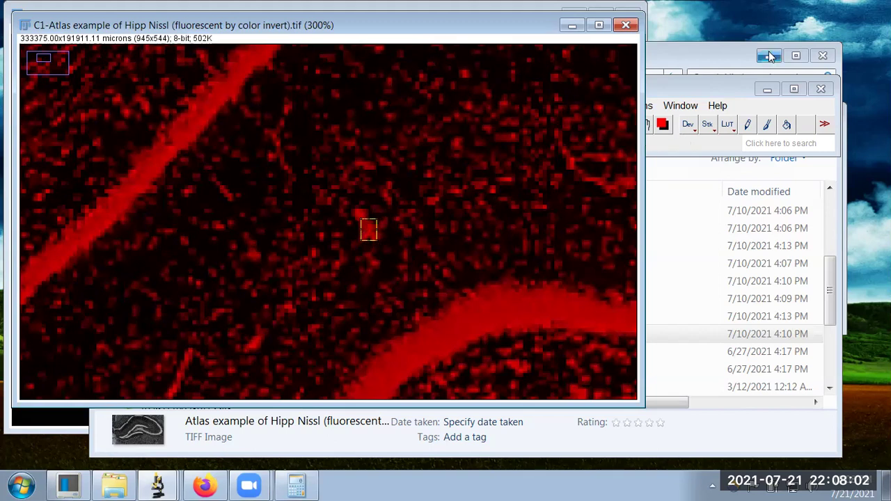
- Redirect the measurements to "C1-Atlas example of Hipp Nissl (fluorescent by color invert).tif" in the measurement settings
{"action": "left_click", "coordinate": [712, 86]}
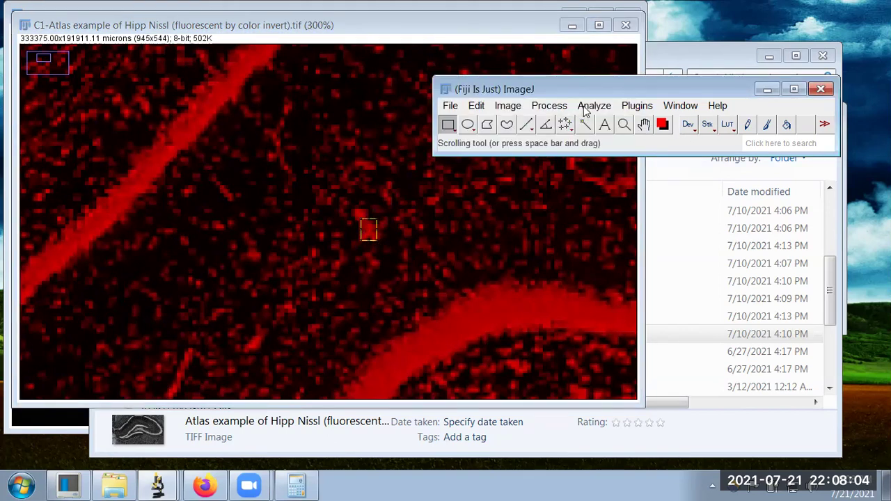
{"action": "left_click", "coordinate": [588, 109]}
{"action": "left_click", "coordinate": [674, 139]}
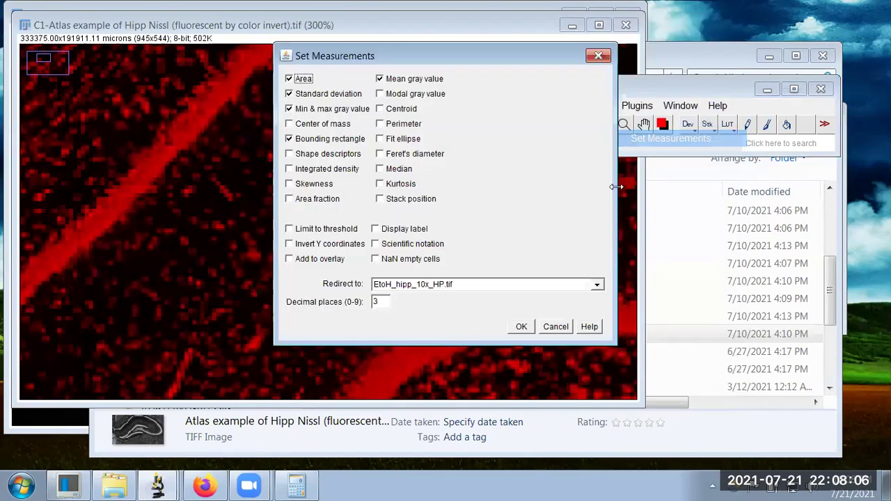
{"action": "left_click", "coordinate": [529, 285]}
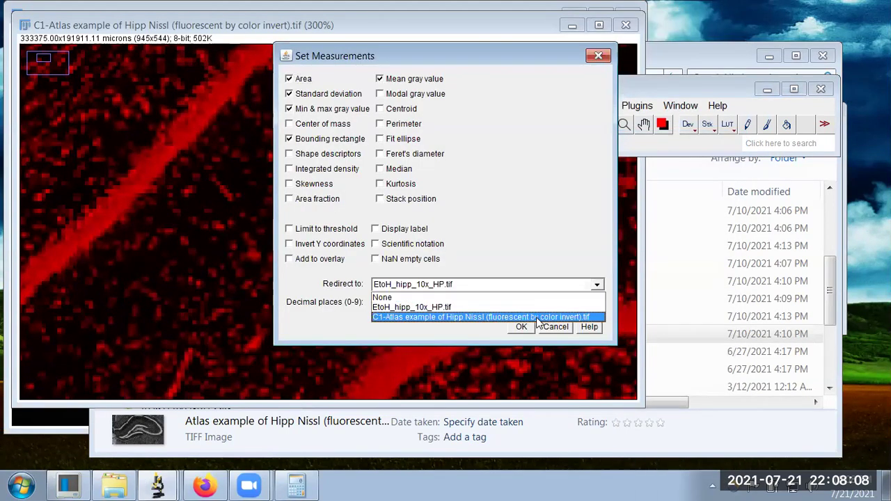
{"action": "left_click", "coordinate": [537, 317]}
{"action": "left_click", "coordinate": [521, 327]}
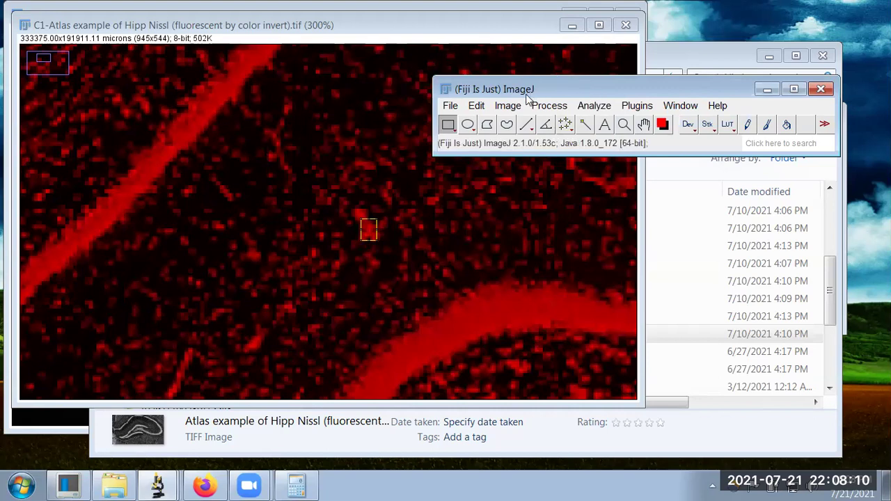
- Measure the selected cell in the C1 atlas image and bring up the results table
{"action": "left_click", "coordinate": [594, 105]}
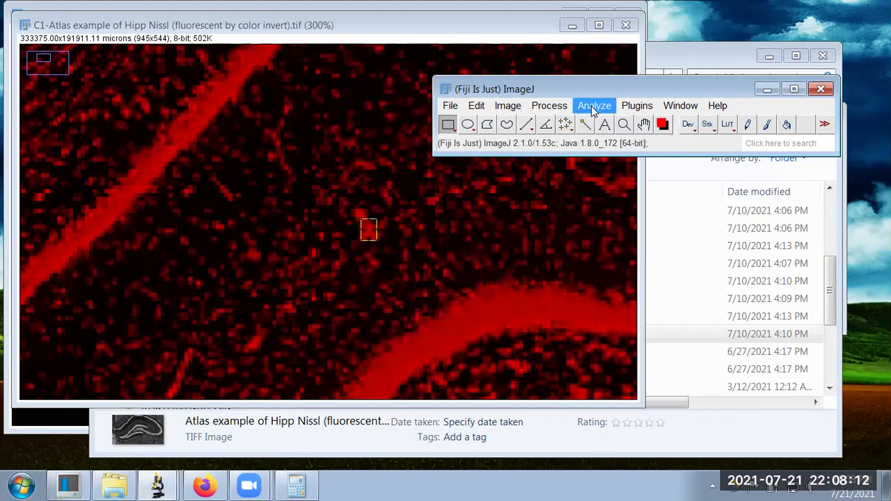
{"action": "left_click", "coordinate": [667, 36]}
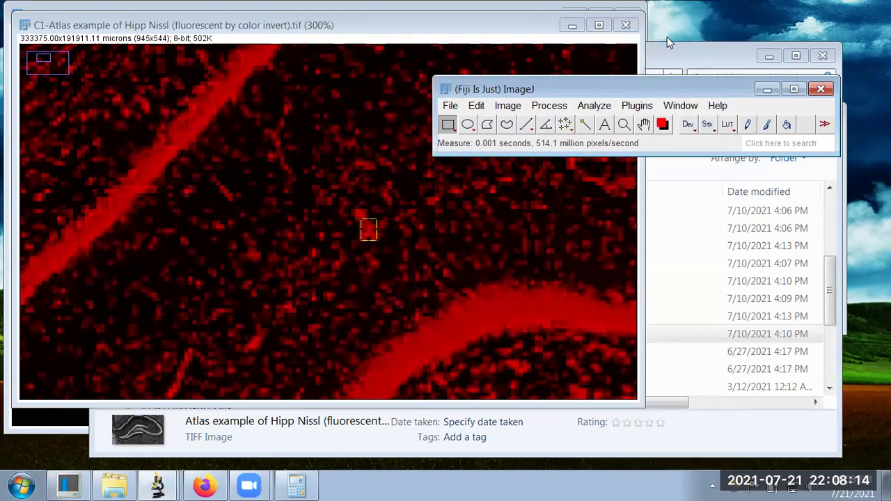
{"action": "left_click", "coordinate": [162, 486]}
{"action": "left_click", "coordinate": [130, 427]}
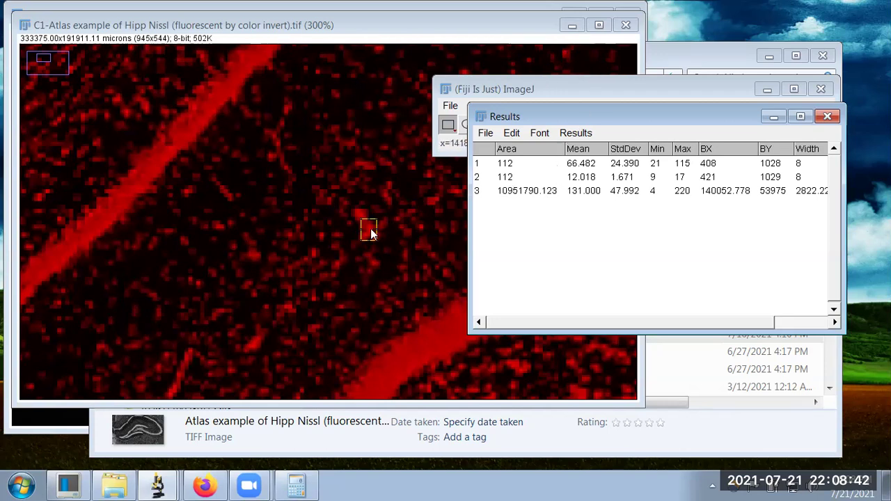
- Move the rectangular selection to a dark background area beside the upper band in the C1 atlas image and measure it
{"action": "left_click_drag", "start_coordinate": [370, 233], "coordinate": [236, 206]}
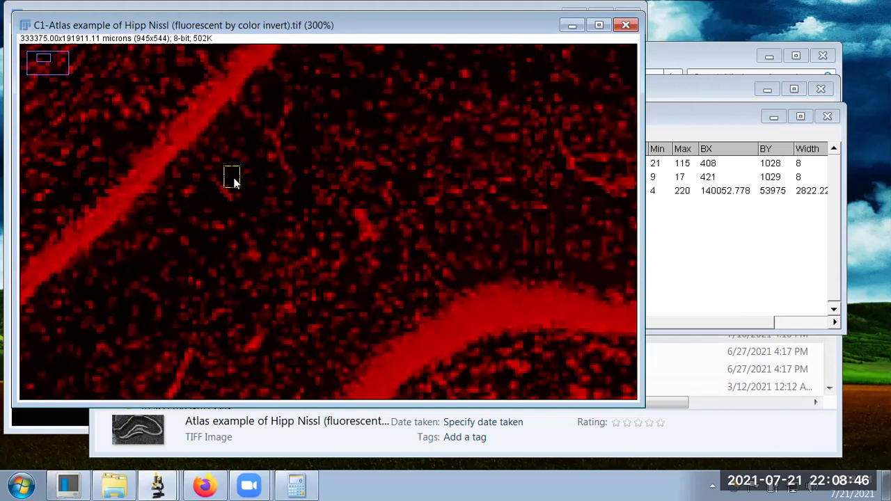
{"action": "left_click", "coordinate": [714, 90]}
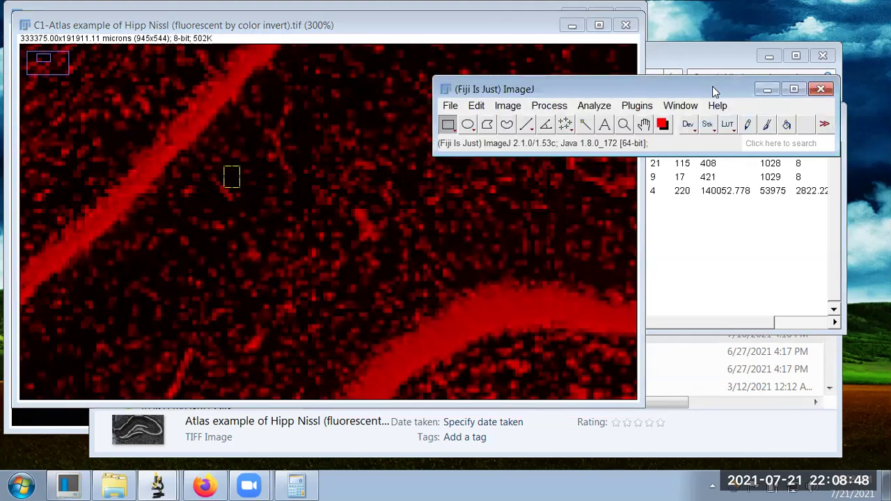
{"action": "left_click", "coordinate": [595, 105]}
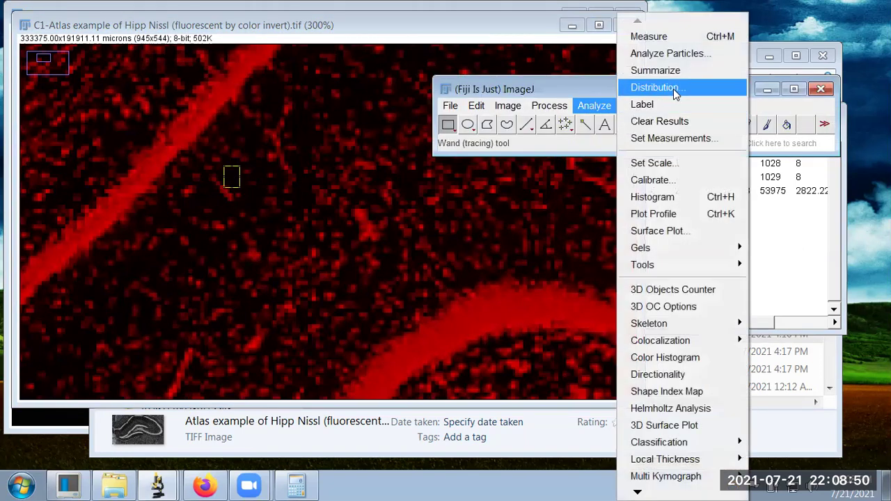
{"action": "left_click", "coordinate": [672, 37]}
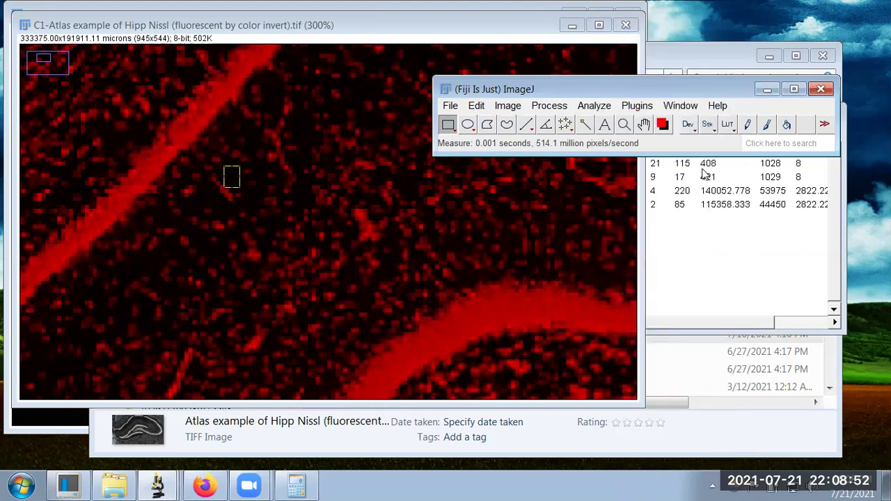
{"action": "left_click", "coordinate": [720, 254]}
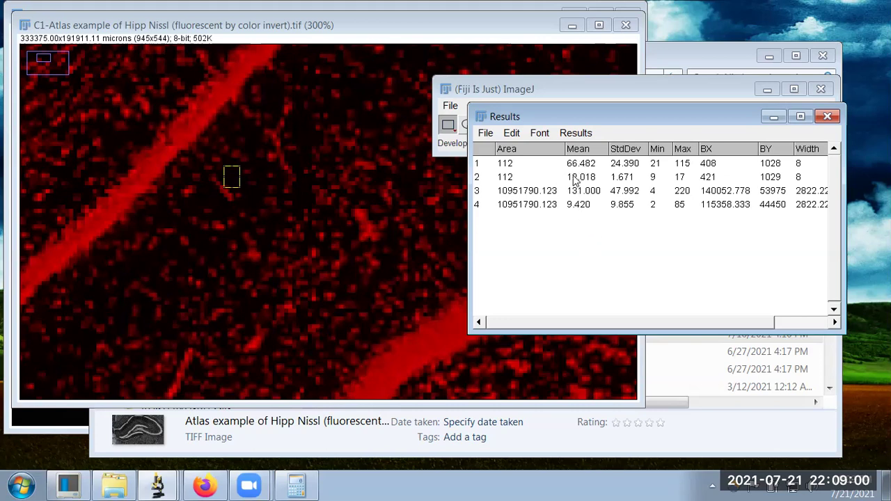
- Rearrange the image windows to view the C1 atlas image beside EtoH_hipp_10x_HP.tif and bring the results table forward
{"action": "left_click", "coordinate": [158, 30]}
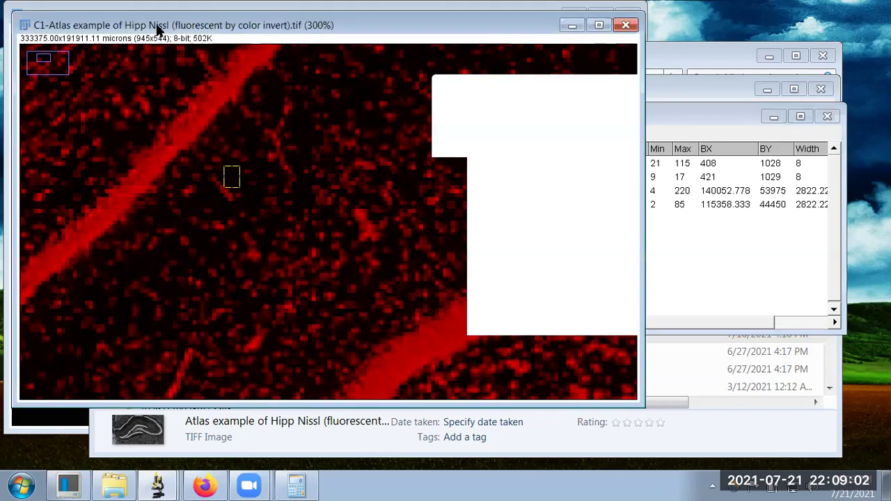
{"action": "left_click_drag", "start_coordinate": [158, 30], "coordinate": [324, 98]}
{"action": "left_click", "coordinate": [126, 18]}
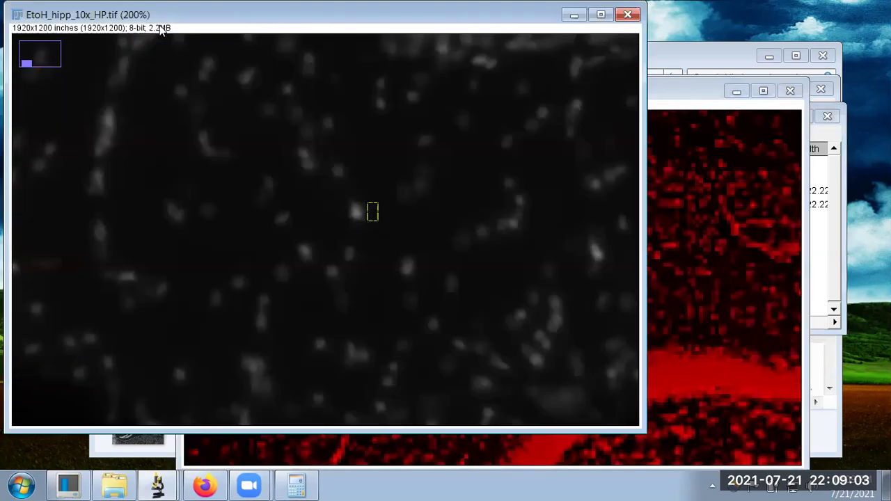
{"action": "left_click", "coordinate": [694, 90]}
{"action": "left_click_drag", "start_coordinate": [695, 89], "coordinate": [688, 58]}
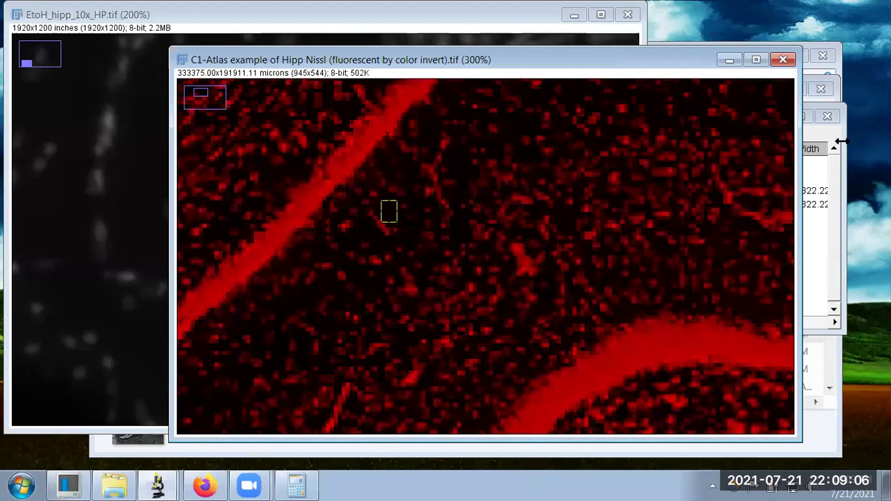
{"action": "left_click", "coordinate": [833, 194]}
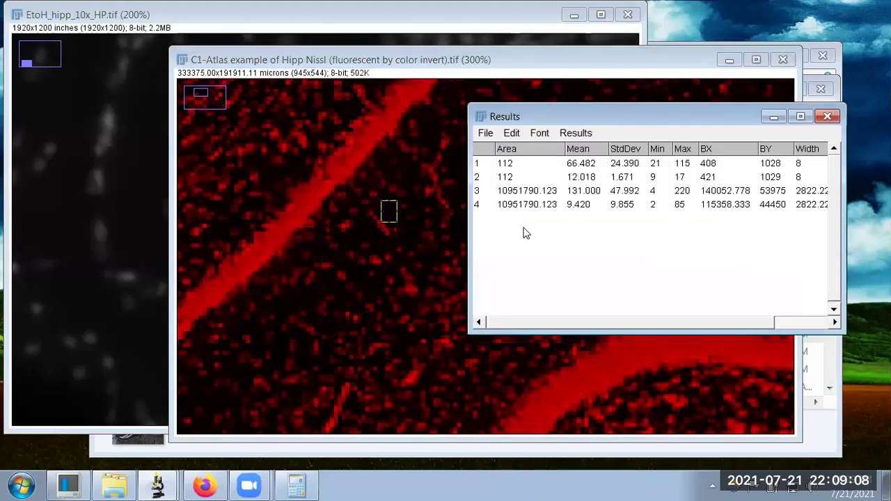
- Switch to Calculator and divide the cell mean 131 by the background mean 9.4
{"action": "left_click", "coordinate": [296, 486]}
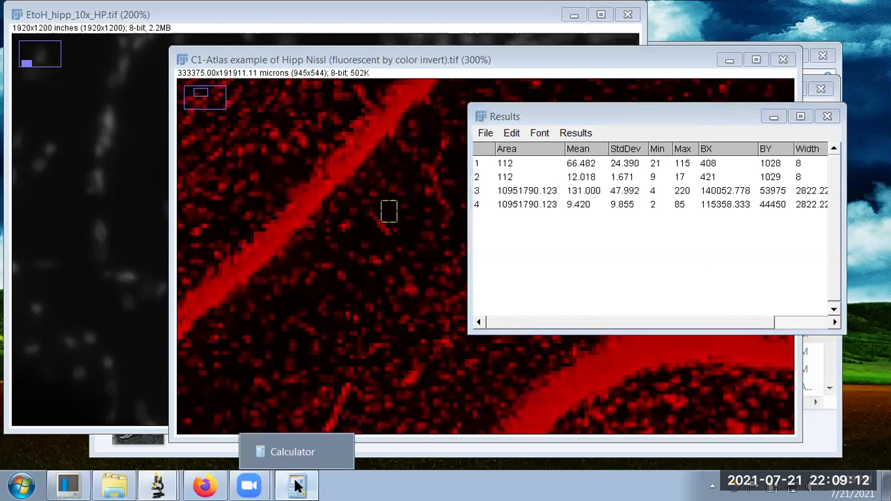
{"action": "type", "text": "131"}
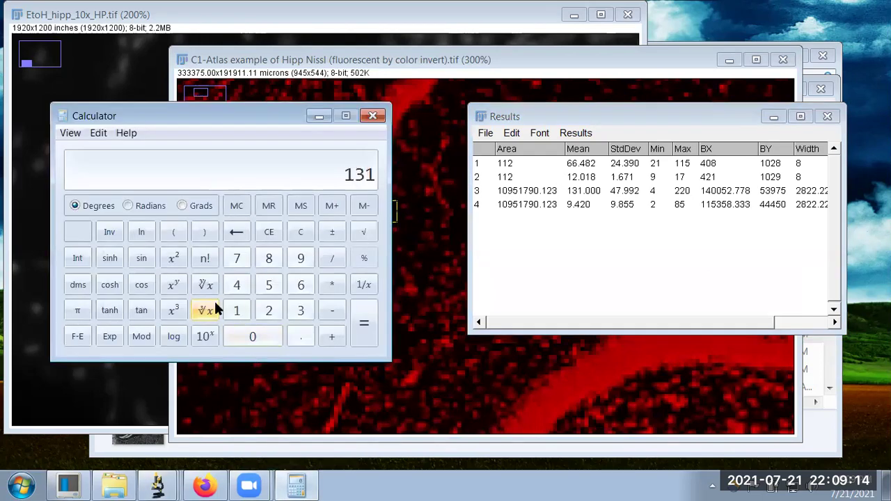
{"action": "type", "text": "/9.4"}
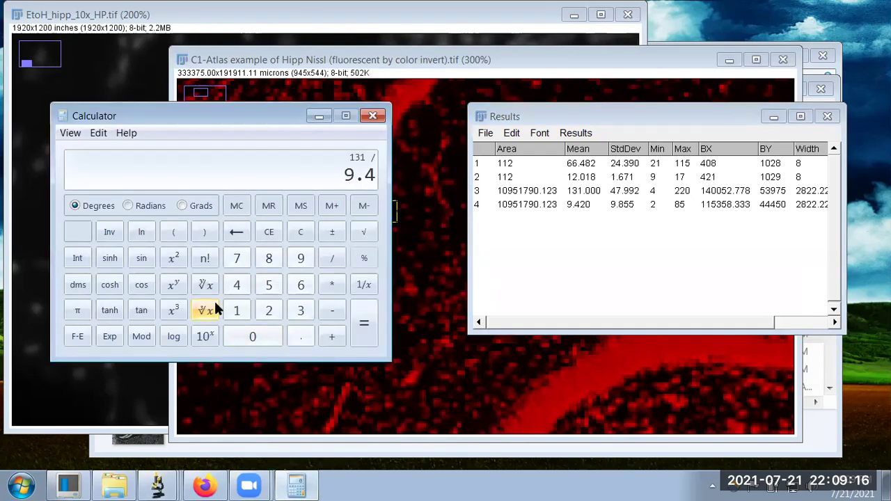
{"action": "key", "text": "Return"}
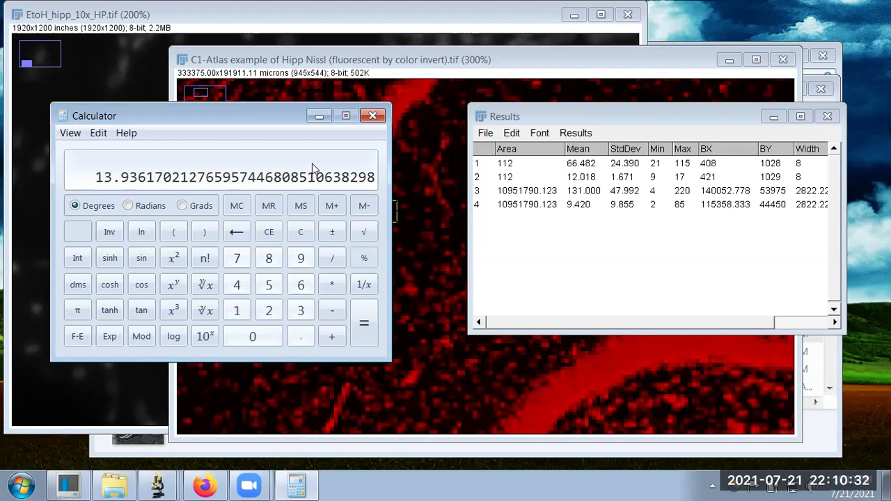
- Compare the C1 atlas image with EtoH_hipp_10x_HP.tif and review the cell and background means in the results table
{"action": "left_click", "coordinate": [565, 69]}
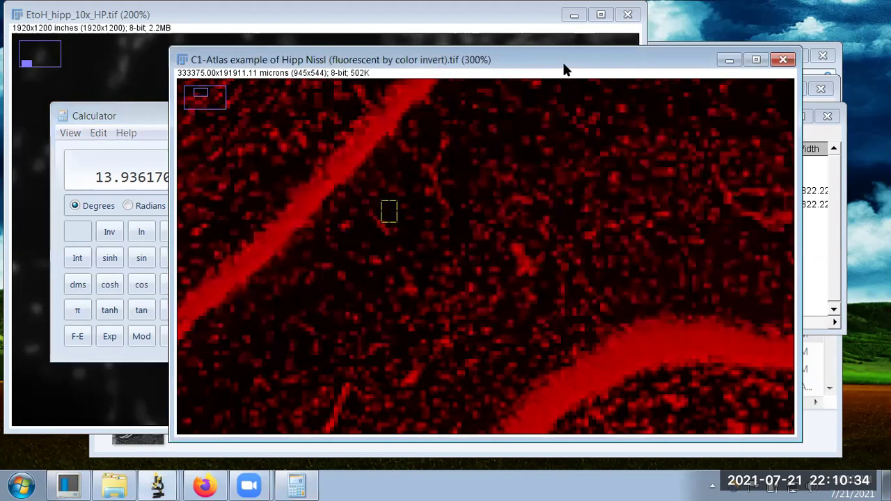
{"action": "left_click", "coordinate": [106, 28]}
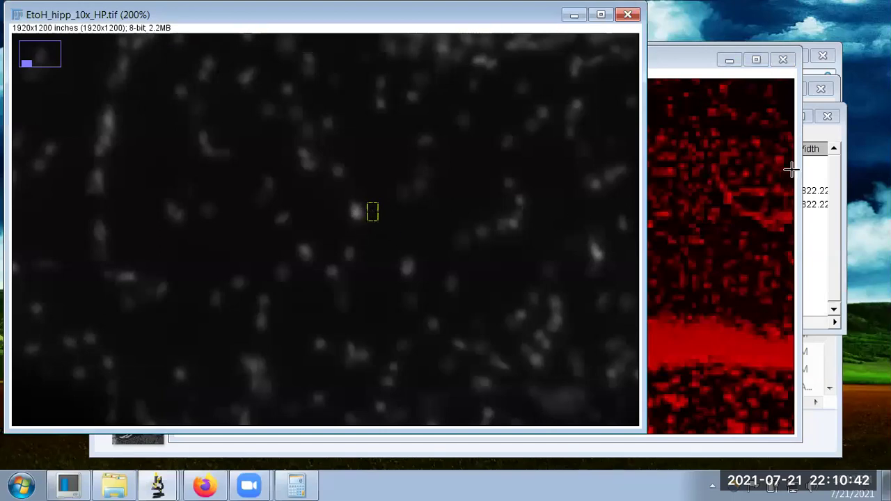
{"action": "left_click", "coordinate": [835, 135]}
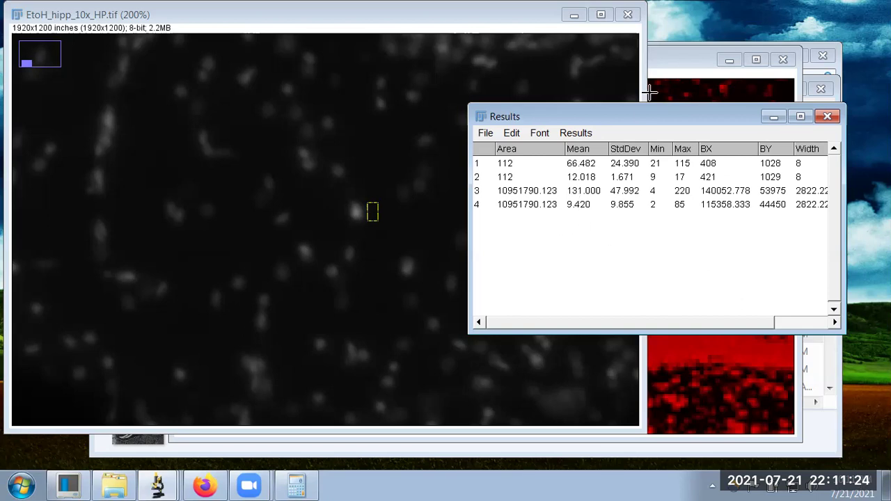
- Close the C1 atlas image and EtoH_hipp_10x_HP.tif without saving changes
{"action": "left_click", "coordinate": [668, 63]}
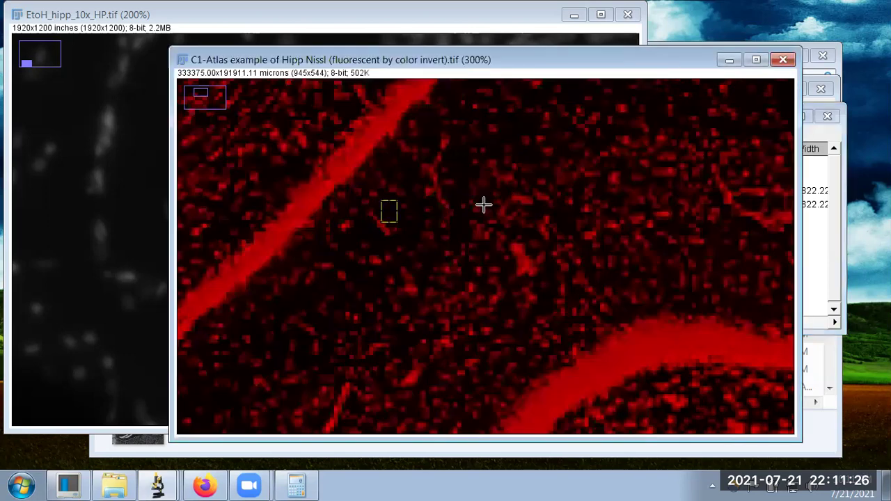
{"action": "left_click", "coordinate": [784, 60]}
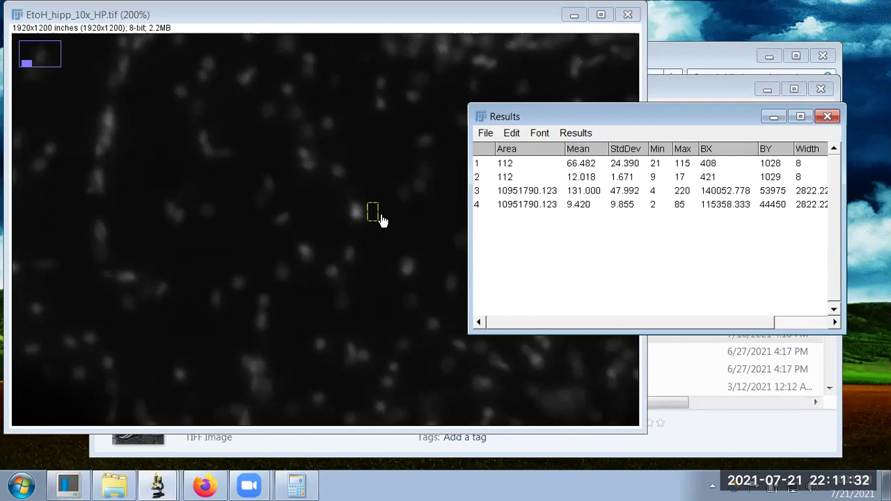
{"action": "left_click", "coordinate": [626, 18]}
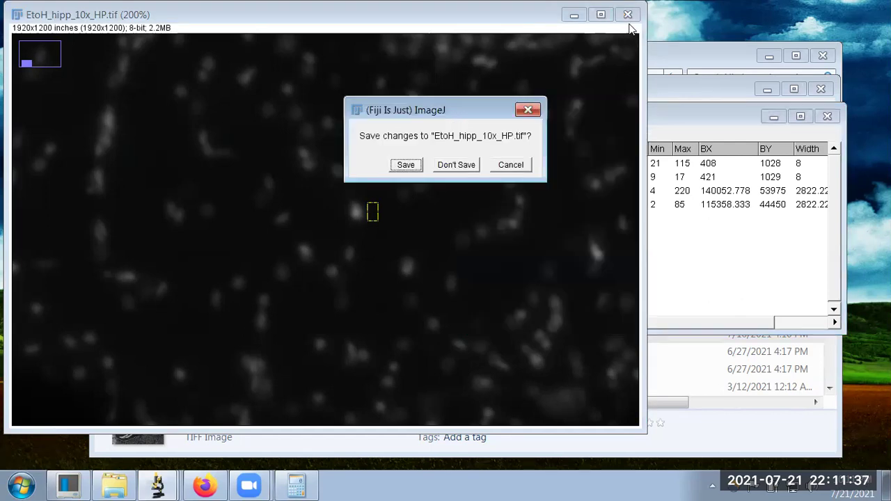
{"action": "left_click", "coordinate": [456, 164]}
- Close the calculator and discard the results table without saving its measurements
{"action": "left_click", "coordinate": [529, 91]}
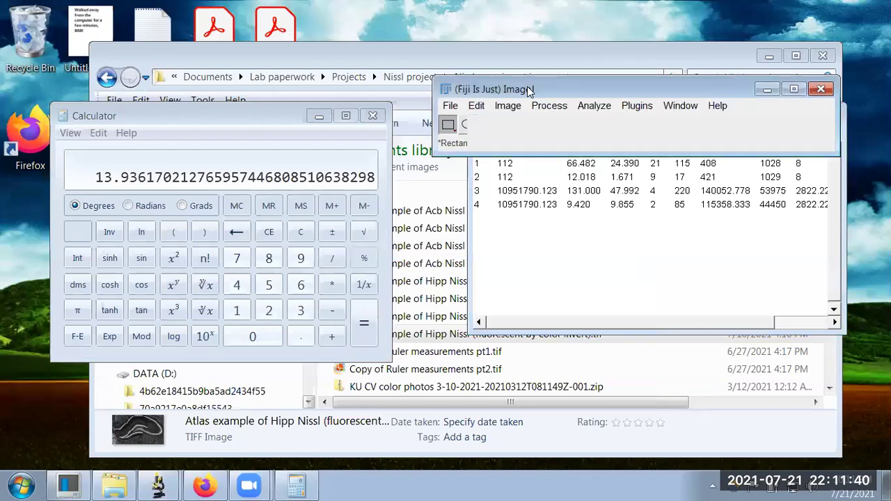
{"action": "left_click_drag", "start_coordinate": [530, 91], "coordinate": [566, 22]}
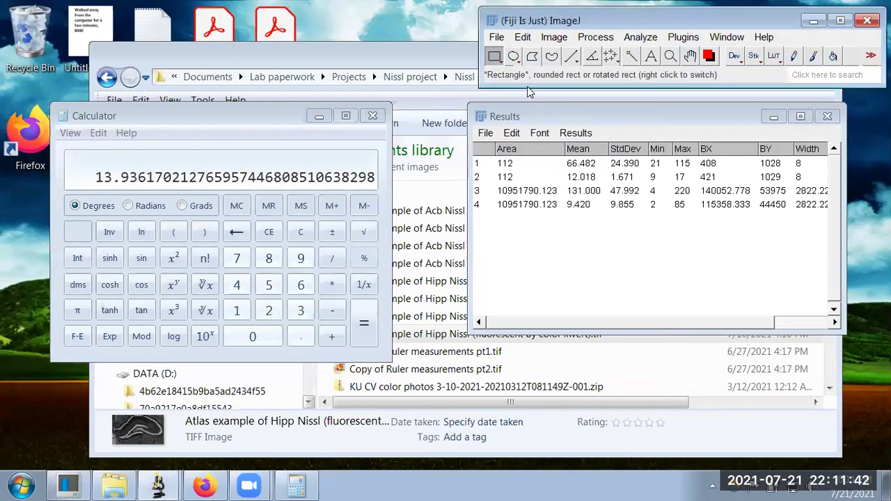
{"action": "left_click", "coordinate": [374, 116]}
{"action": "left_click", "coordinate": [827, 116]}
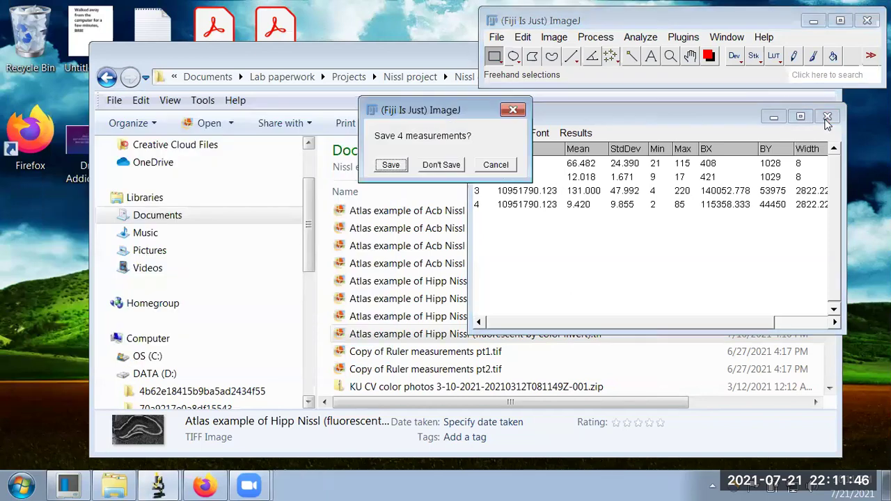
{"action": "left_click", "coordinate": [441, 166]}
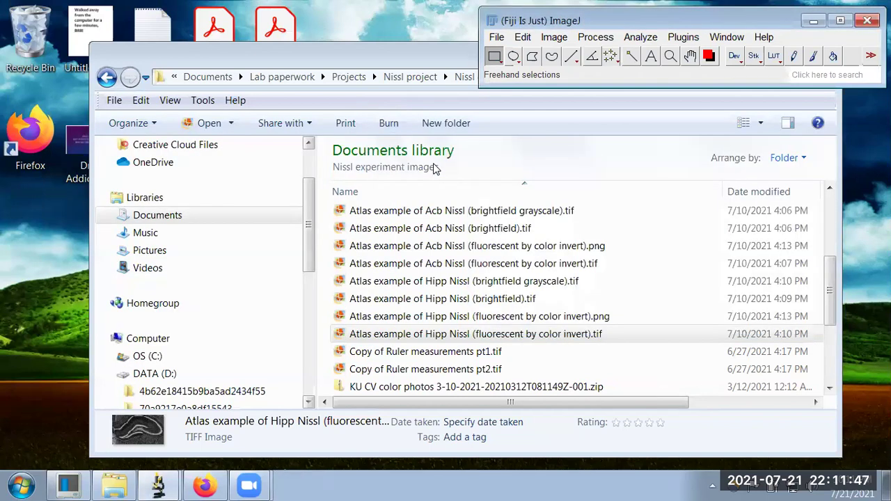
- Open the recently used color photo "1g hipp 10x.jpg" from the KU CV color photos 7-7-21 folder
{"action": "left_click", "coordinate": [496, 38]}
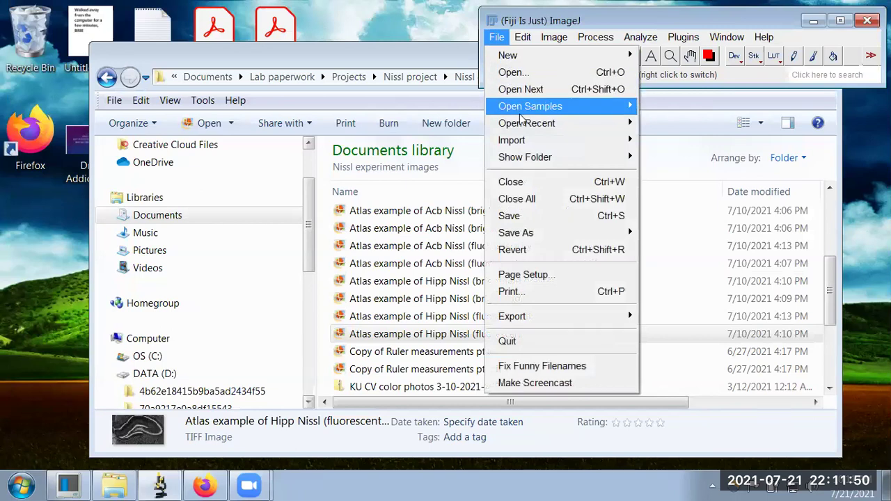
{"action": "mouse_move", "coordinate": [526, 125]}
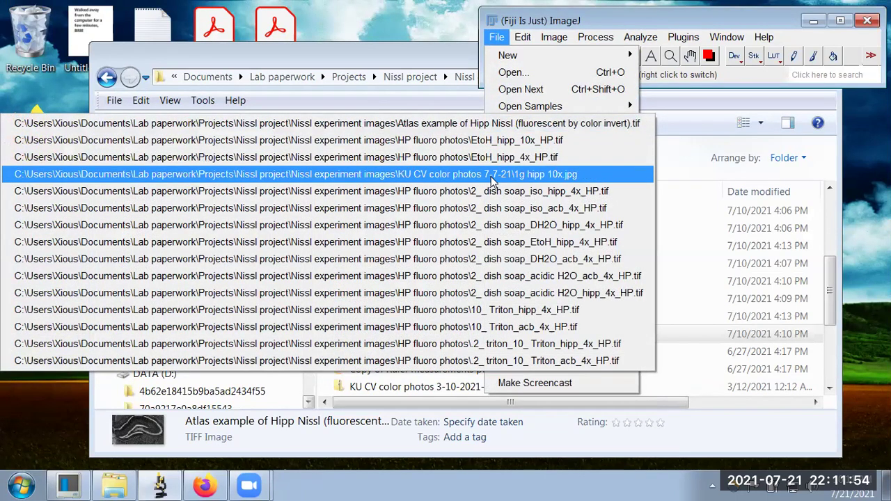
{"action": "left_click", "coordinate": [492, 182]}
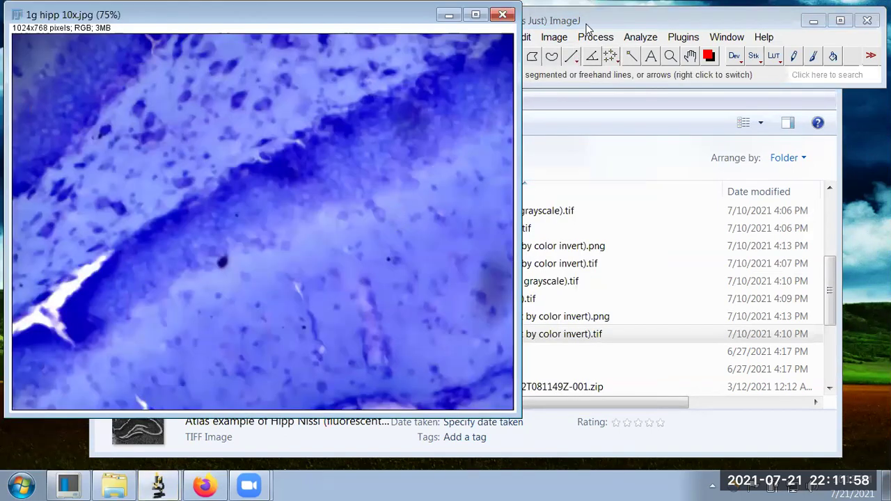
- Check the redirect options in the measurement settings and accept the settings with redirection at None
{"action": "left_click", "coordinate": [587, 28]}
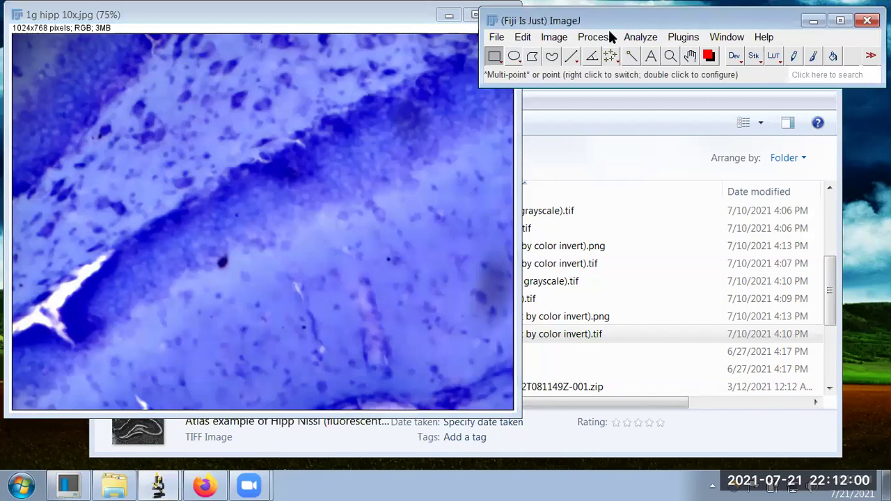
{"action": "left_click", "coordinate": [635, 38]}
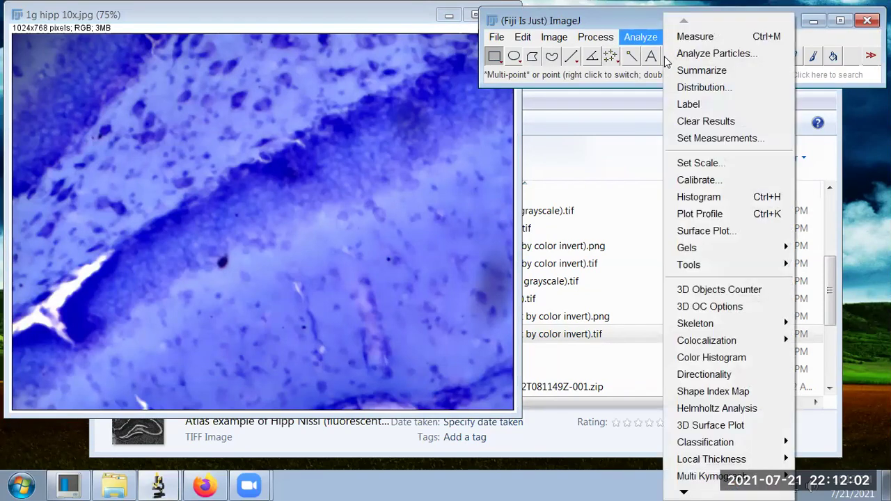
{"action": "left_click", "coordinate": [717, 138]}
{"action": "left_click", "coordinate": [465, 284]}
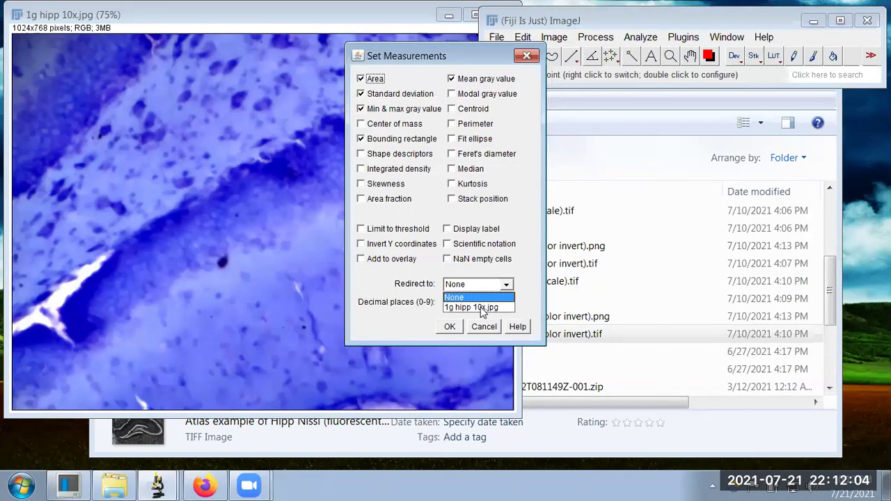
{"action": "left_click", "coordinate": [481, 315]}
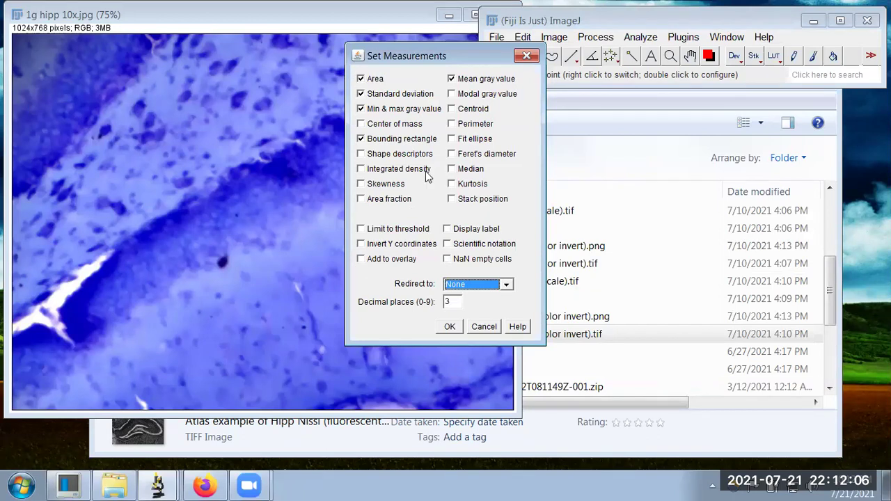
{"action": "left_click", "coordinate": [450, 327]}
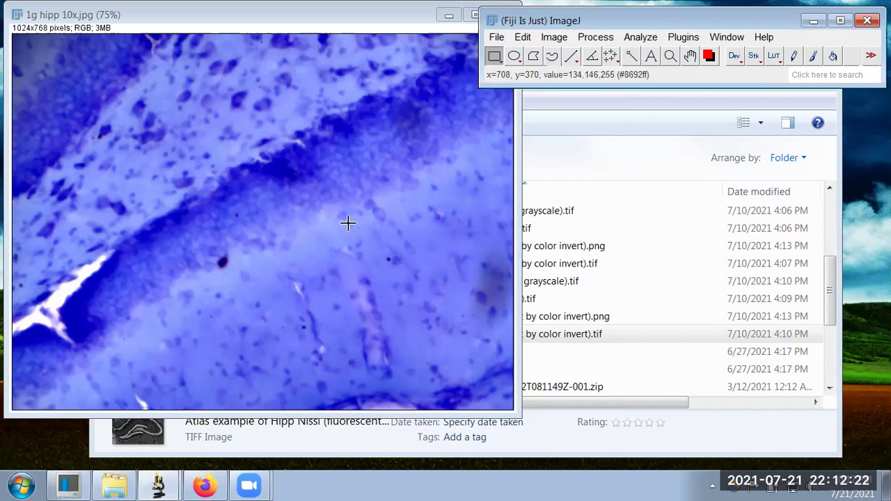
- Draw a rectangle of about 4,700 pixels in the pale tissue below the dark cell band and generate its Color Histogram
{"action": "left_click_drag", "start_coordinate": [286, 312], "coordinate": [322, 343]}
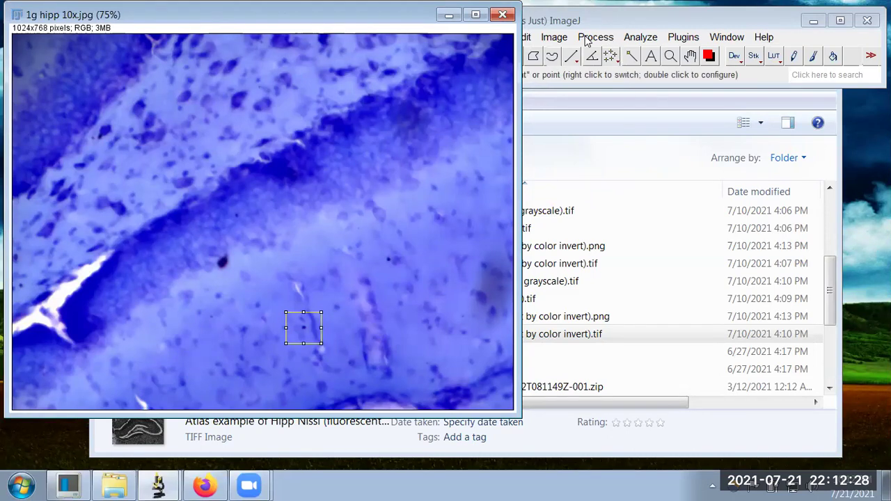
{"action": "left_click", "coordinate": [641, 37]}
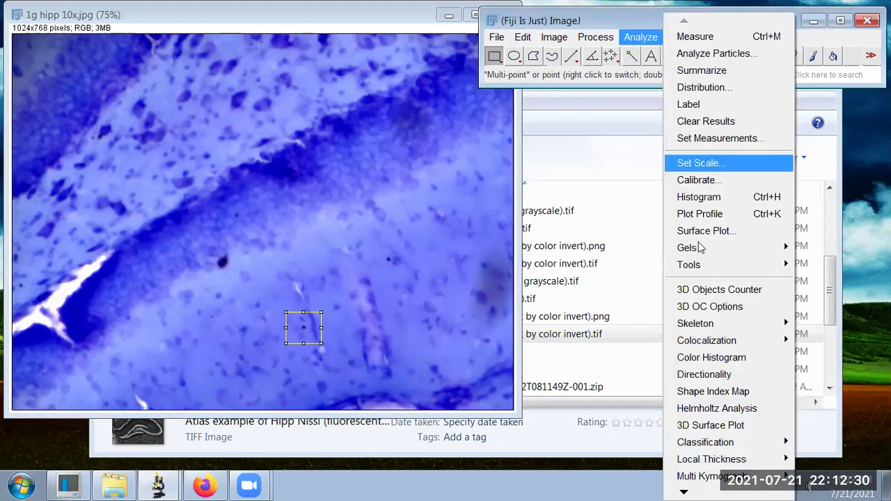
{"action": "left_click", "coordinate": [711, 357]}
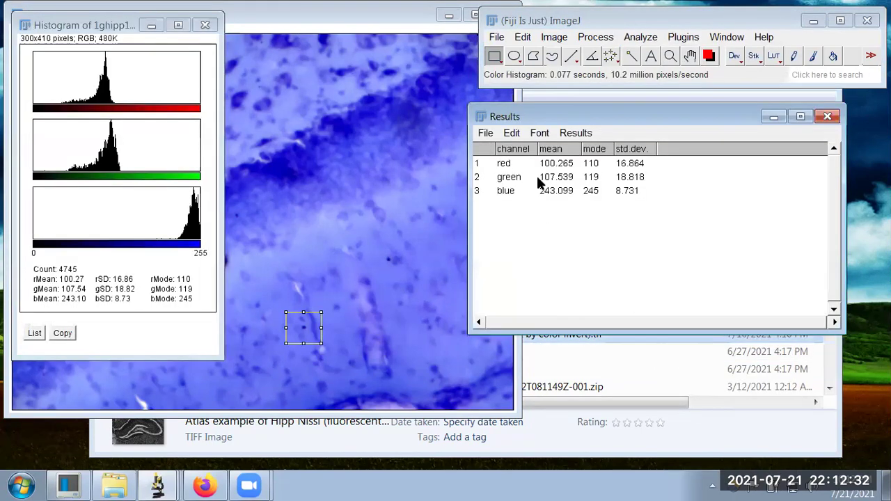
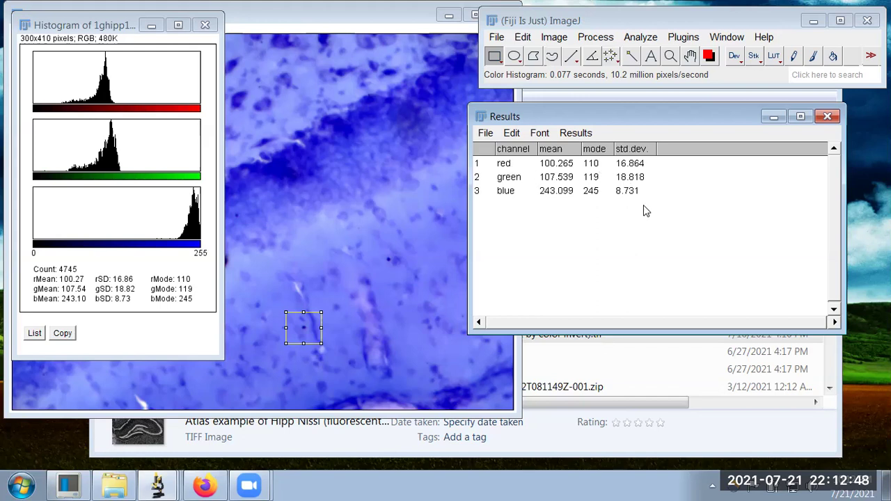
- Move the rectangle selection up to the tissue just below the dark cell band and generate its Color Histogram
{"action": "left_click", "coordinate": [205, 25]}
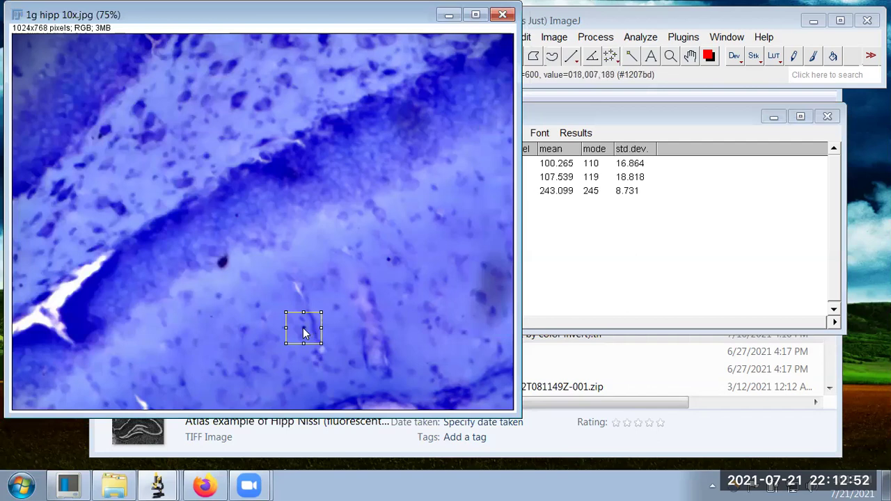
{"action": "left_click_drag", "start_coordinate": [303, 333], "coordinate": [298, 328]}
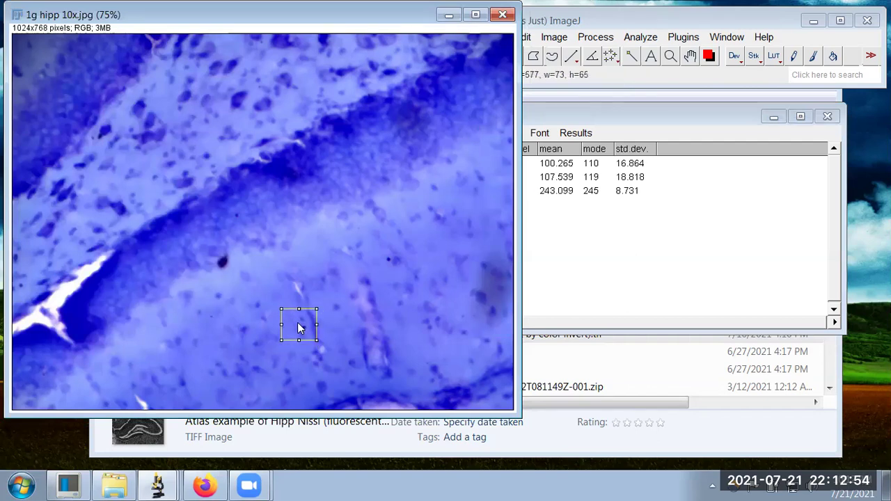
{"action": "left_click_drag", "start_coordinate": [265, 216], "coordinate": [271, 219]}
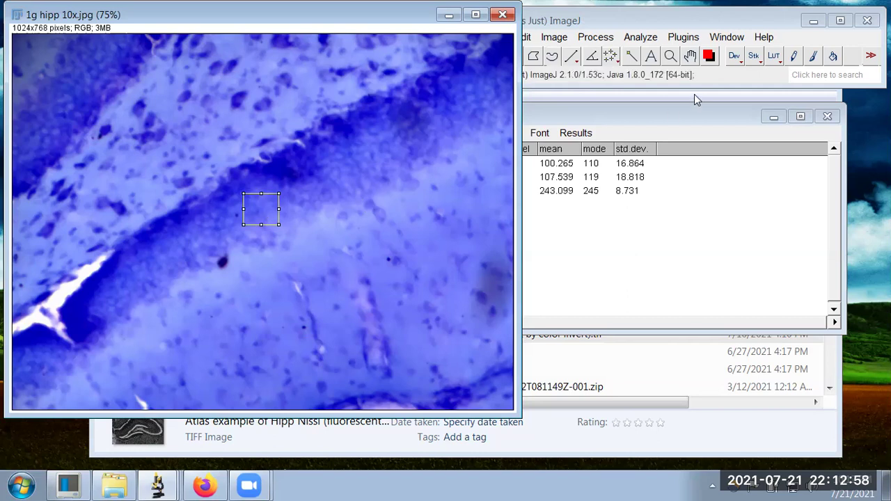
{"action": "left_click", "coordinate": [657, 23]}
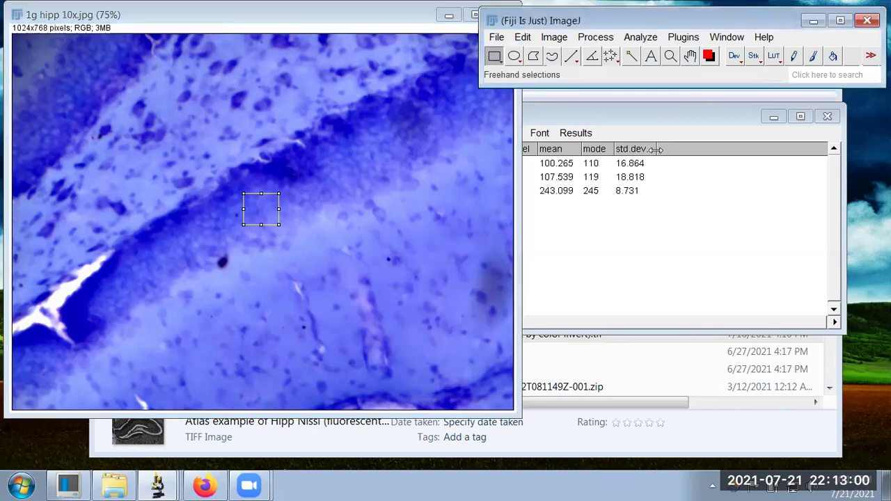
{"action": "left_click", "coordinate": [647, 119]}
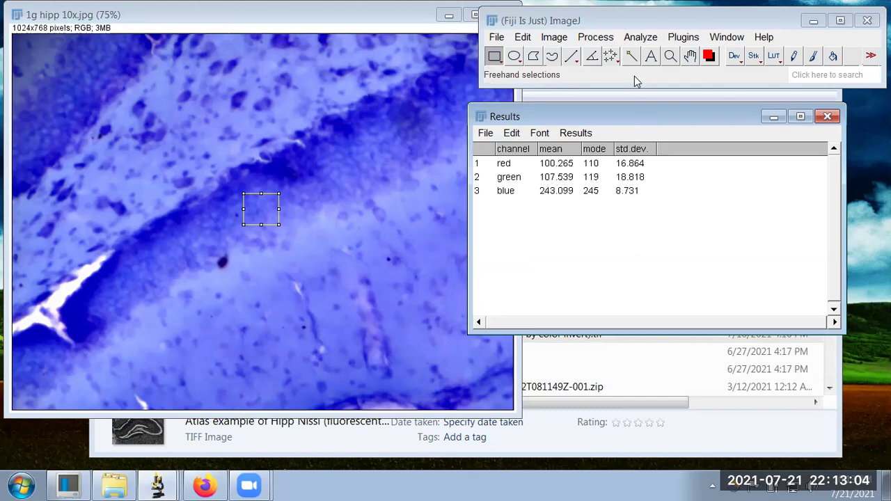
{"action": "left_click", "coordinate": [641, 37]}
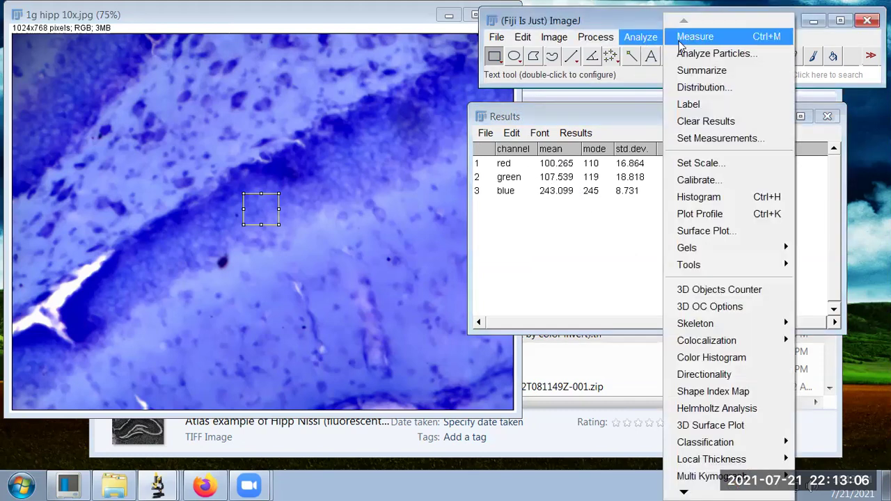
{"action": "left_click", "coordinate": [722, 359]}
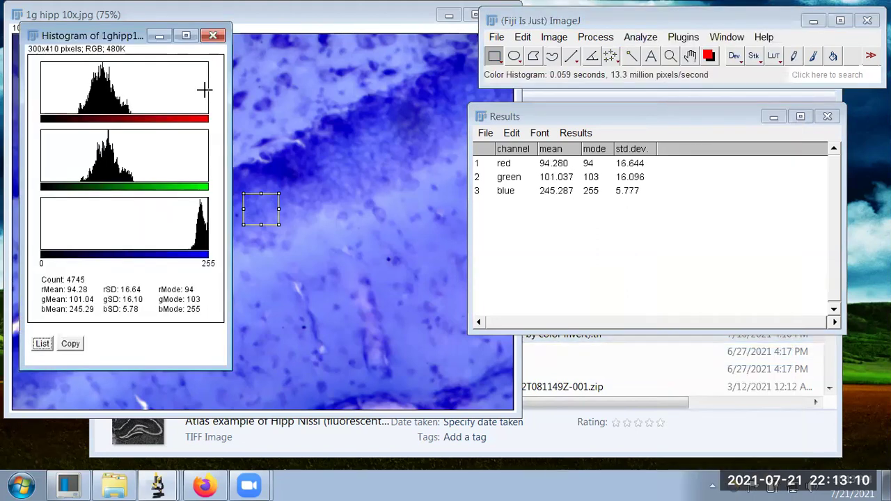
- Bring back the first histogram and place both histogram windows side by side to compare their channel distributions
{"action": "left_click_drag", "start_coordinate": [120, 44], "coordinate": [238, 112]}
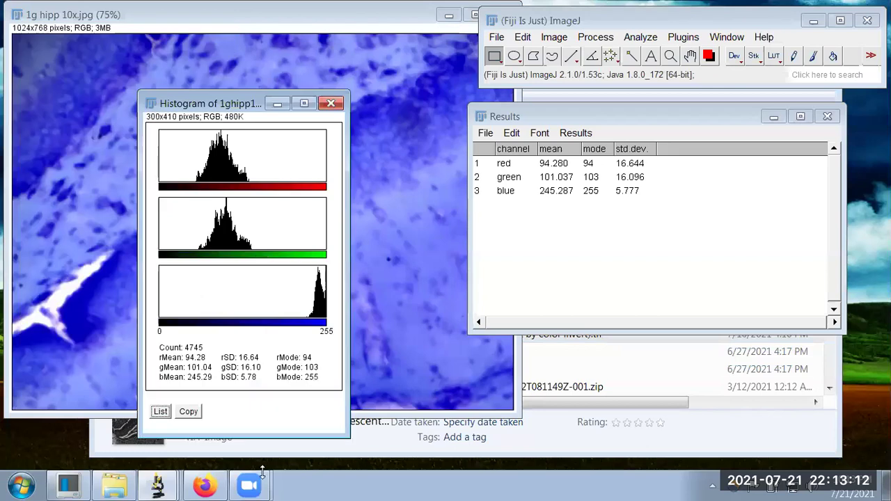
{"action": "mouse_move", "coordinate": [166, 483]}
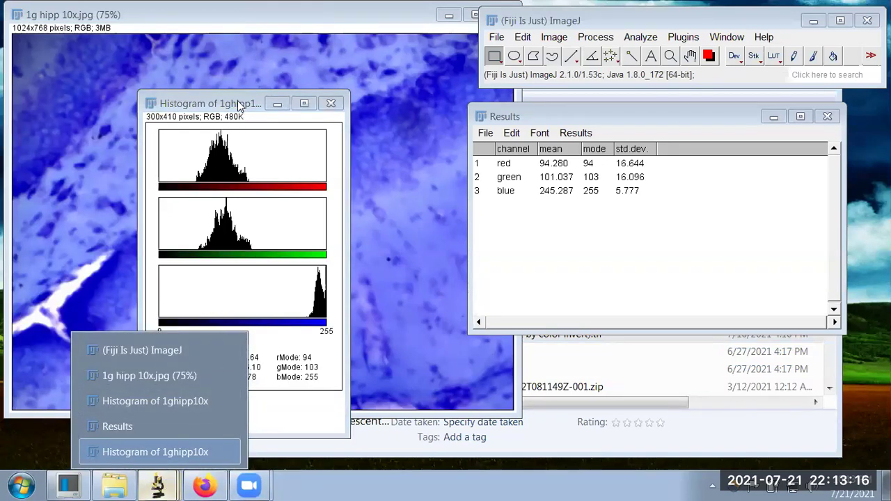
{"action": "left_click_drag", "start_coordinate": [239, 99], "coordinate": [771, 107]}
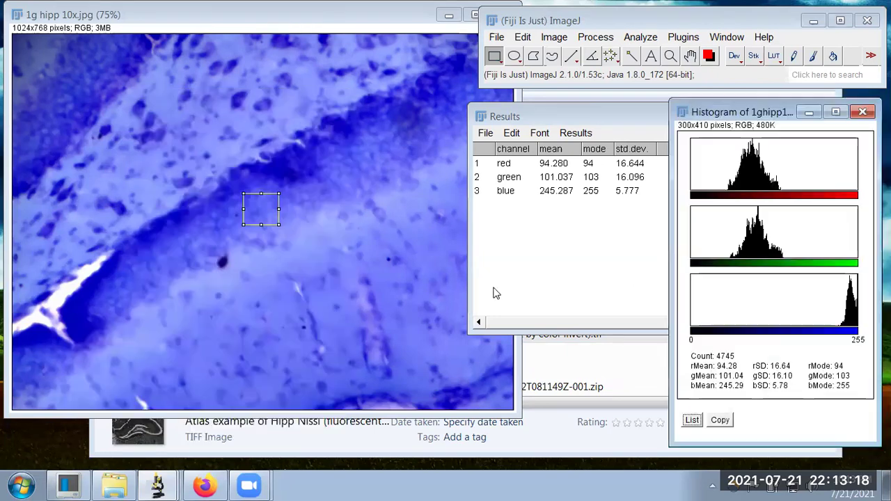
{"action": "mouse_move", "coordinate": [156, 486]}
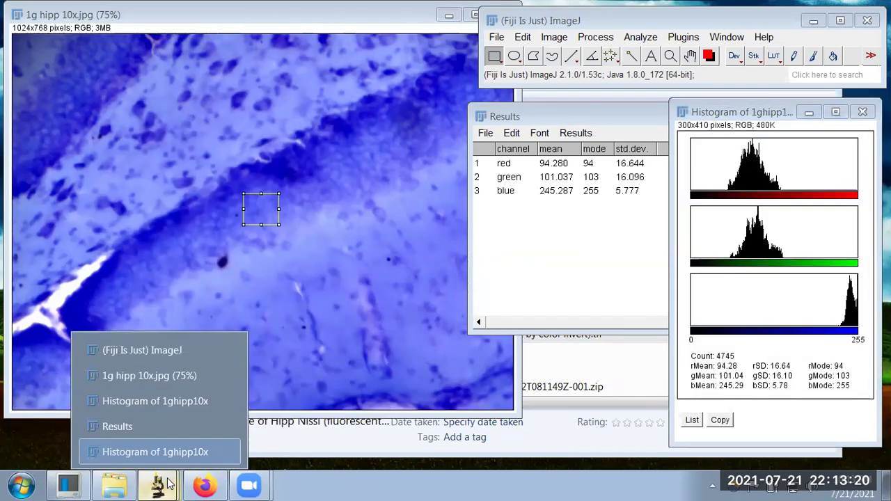
{"action": "left_click", "coordinate": [163, 400]}
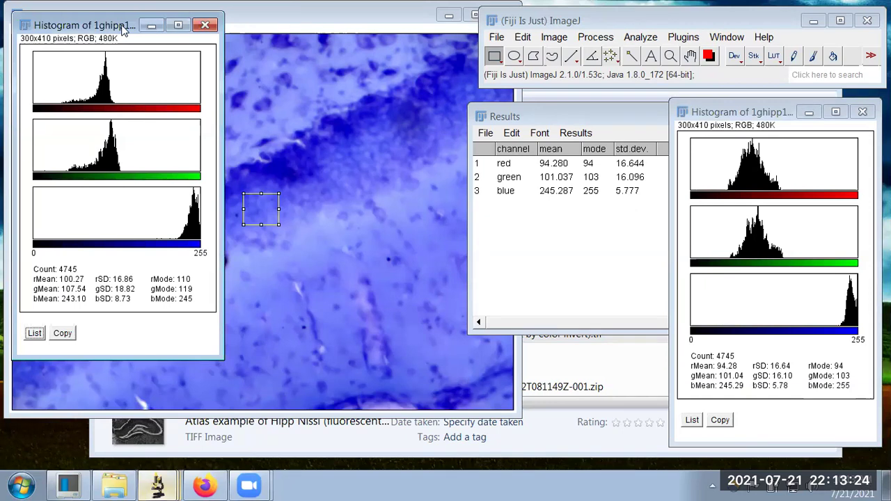
{"action": "left_click_drag", "start_coordinate": [122, 28], "coordinate": [117, 115]}
{"action": "left_click", "coordinate": [743, 118]}
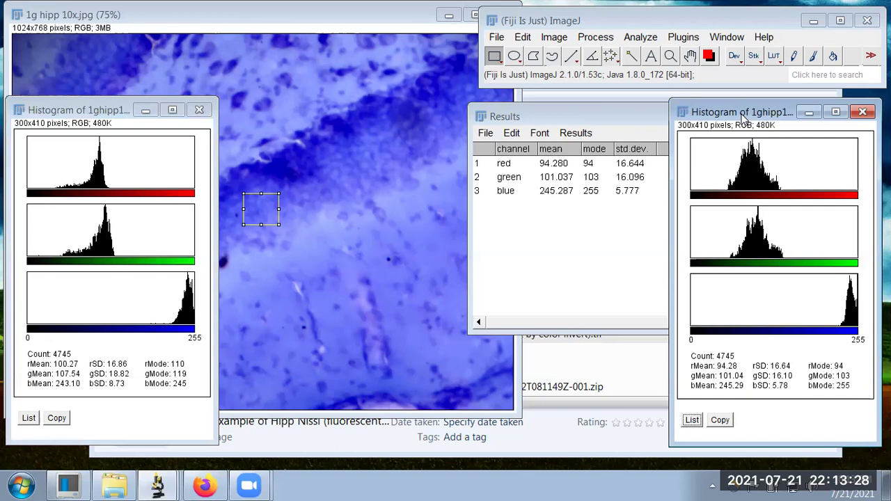
{"action": "left_click_drag", "start_coordinate": [743, 120], "coordinate": [297, 122]}
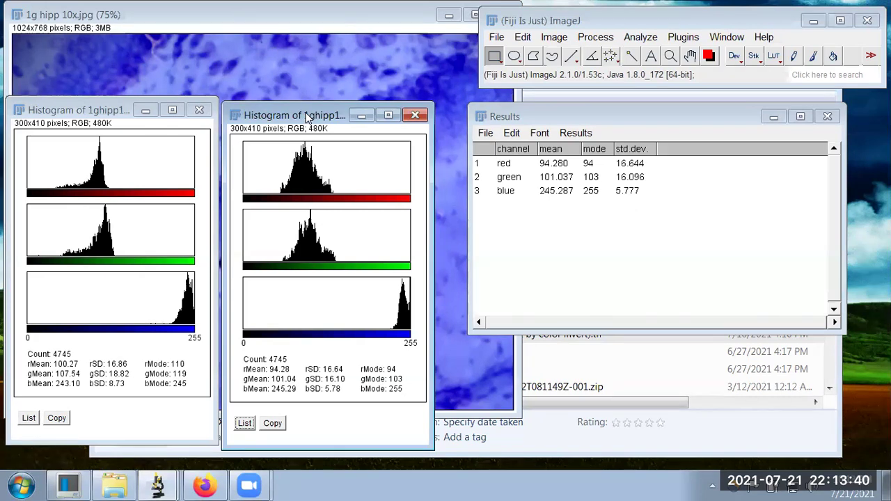
- Move the second histogram off the photo and reposition the rectangle selection within the tissue below the dark cell band
{"action": "left_click_drag", "start_coordinate": [307, 118], "coordinate": [743, 81]}
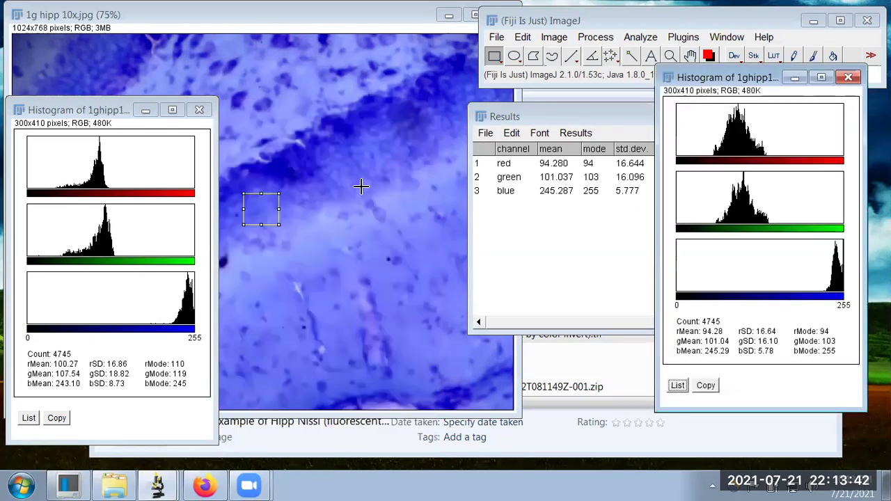
{"action": "left_click", "coordinate": [258, 213]}
{"action": "left_click_drag", "start_coordinate": [268, 221], "coordinate": [333, 327]}
{"action": "left_click_drag", "start_coordinate": [253, 220], "coordinate": [270, 209]}
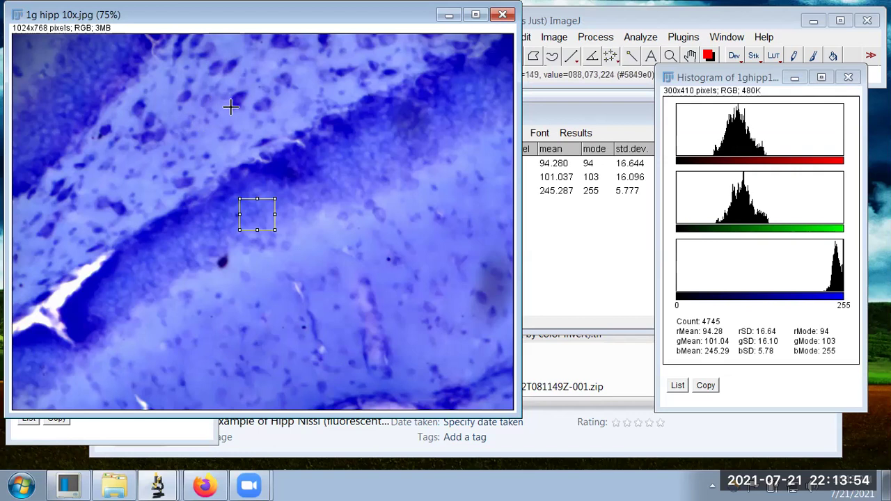
- Draw a rectangle of about 20 x 24 pixels on the dark neuron above the cell band and generate its Color Histogram
{"action": "key", "text": "plus"}
{"action": "key", "text": "plus"}
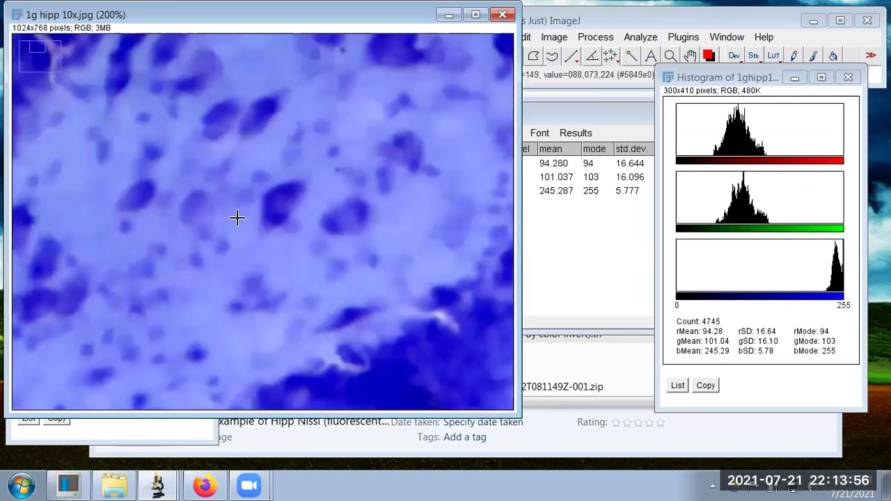
{"action": "left_click_drag", "start_coordinate": [263, 192], "coordinate": [289, 223]}
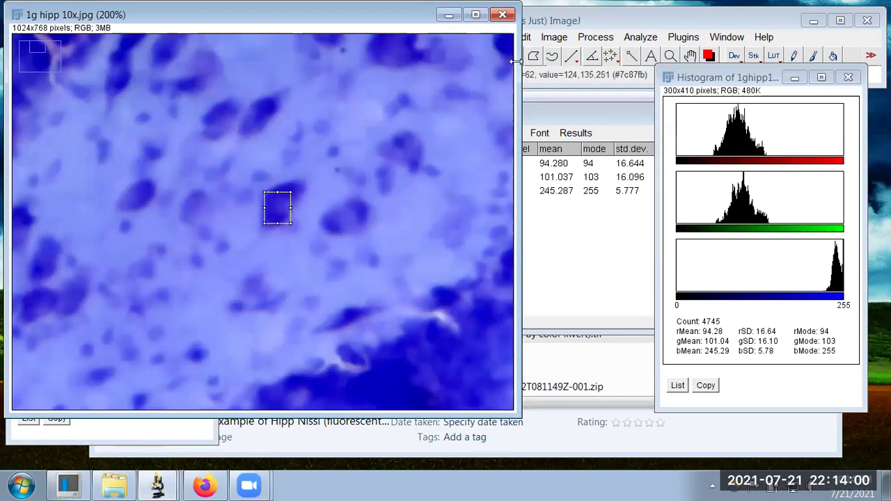
{"action": "left_click", "coordinate": [550, 27]}
{"action": "left_click", "coordinate": [522, 37]}
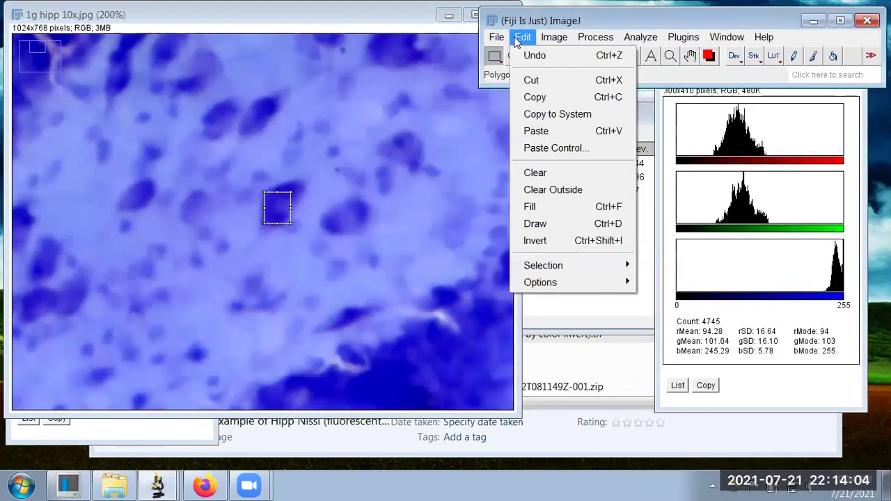
{"action": "left_click", "coordinate": [419, 196]}
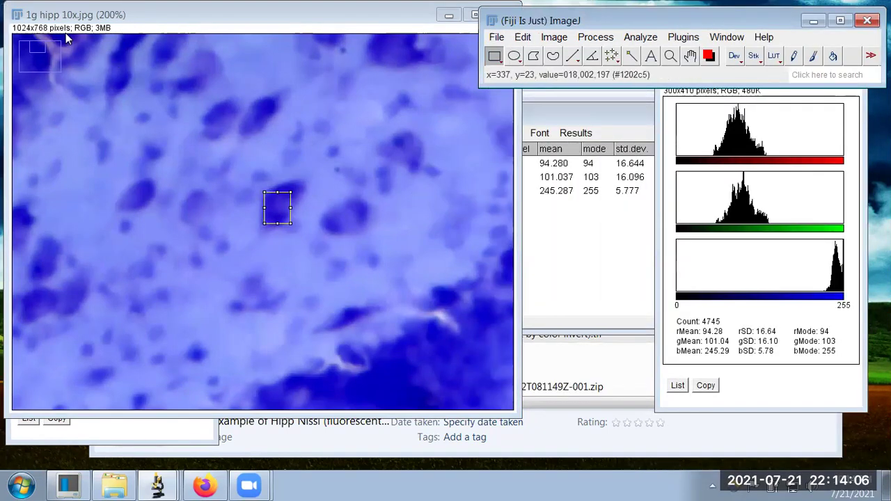
{"action": "left_click", "coordinate": [633, 37]}
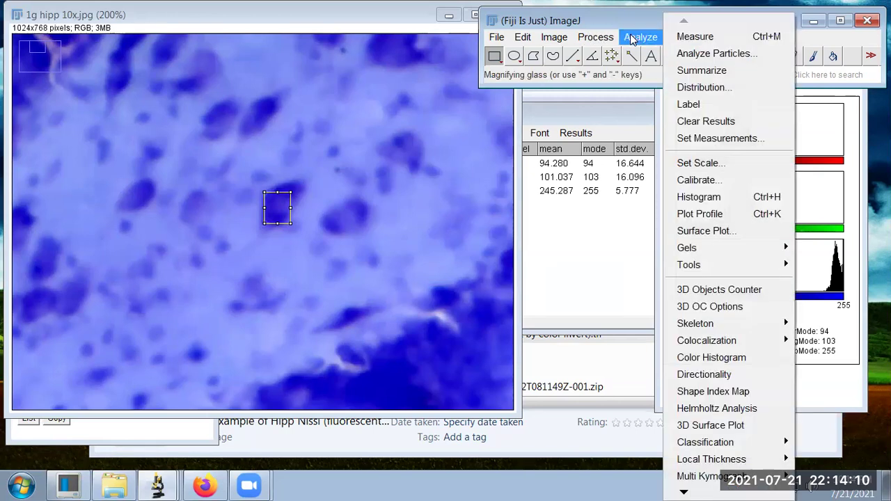
{"action": "left_click", "coordinate": [721, 359]}
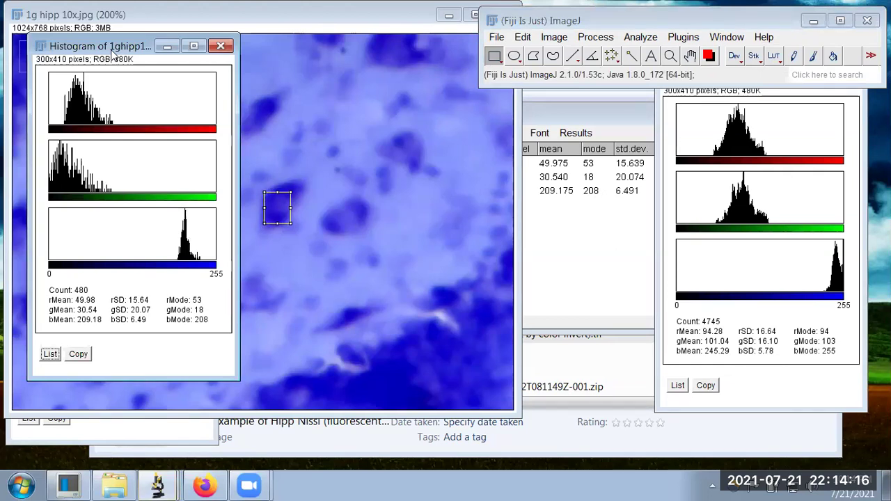
- Move the small rectangle onto the pale background just below the neuron and generate a Color Histogram there
{"action": "left_click_drag", "start_coordinate": [112, 53], "coordinate": [500, 124]}
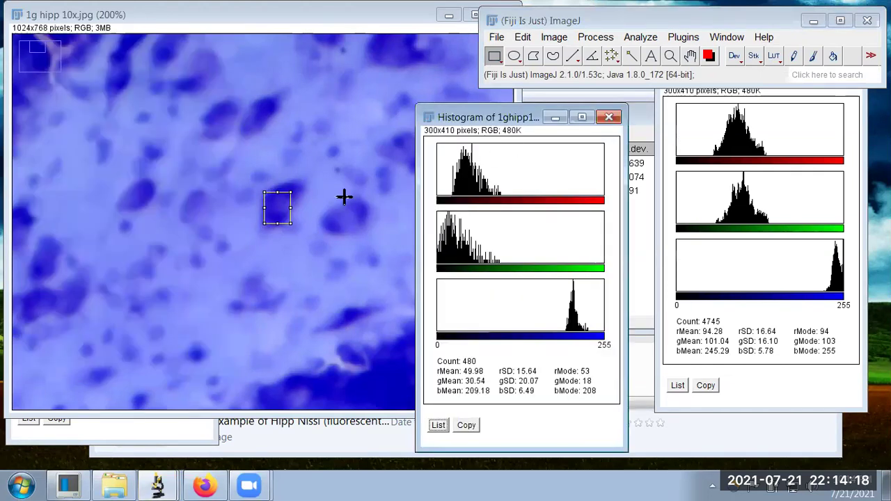
{"action": "left_click_drag", "start_coordinate": [273, 209], "coordinate": [271, 227]}
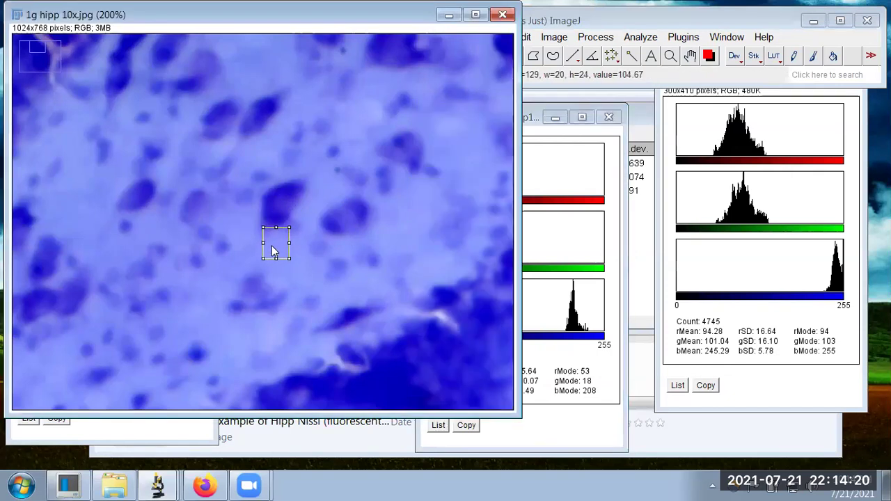
{"action": "left_click", "coordinate": [641, 37]}
{"action": "left_click", "coordinate": [642, 122]}
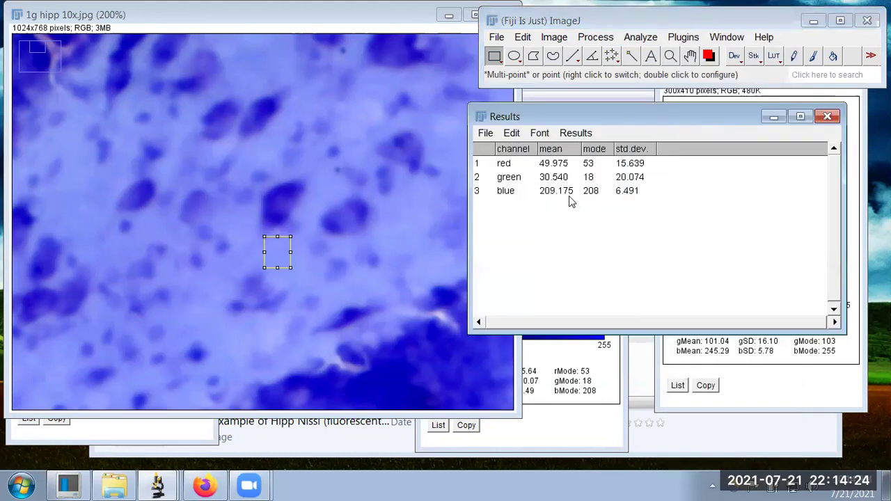
{"action": "left_click_drag", "start_coordinate": [549, 168], "coordinate": [585, 193]}
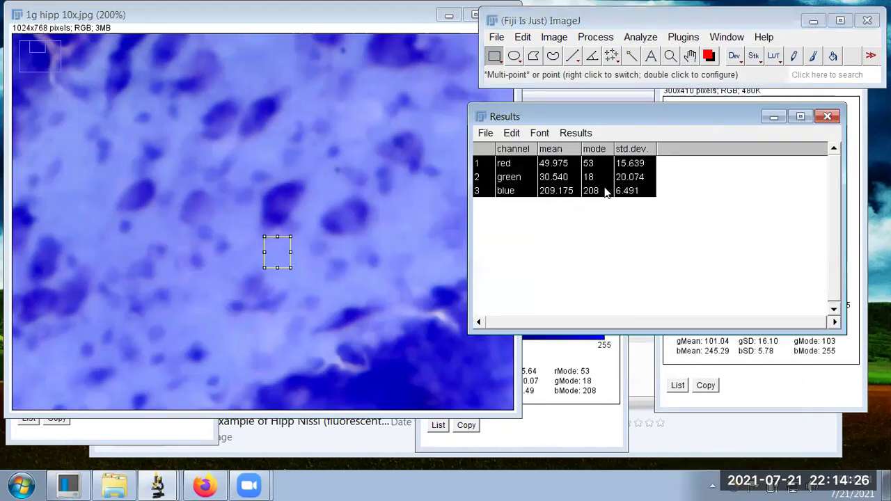
{"action": "left_click", "coordinate": [667, 32]}
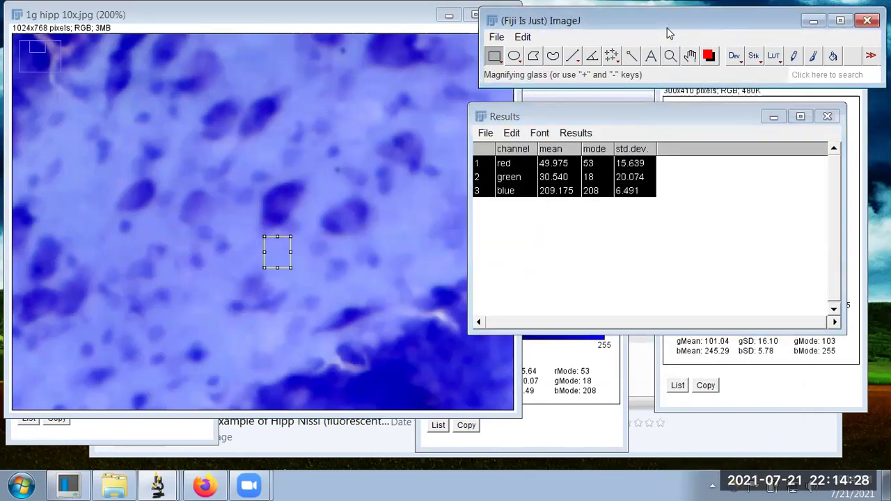
{"action": "left_click", "coordinate": [641, 37]}
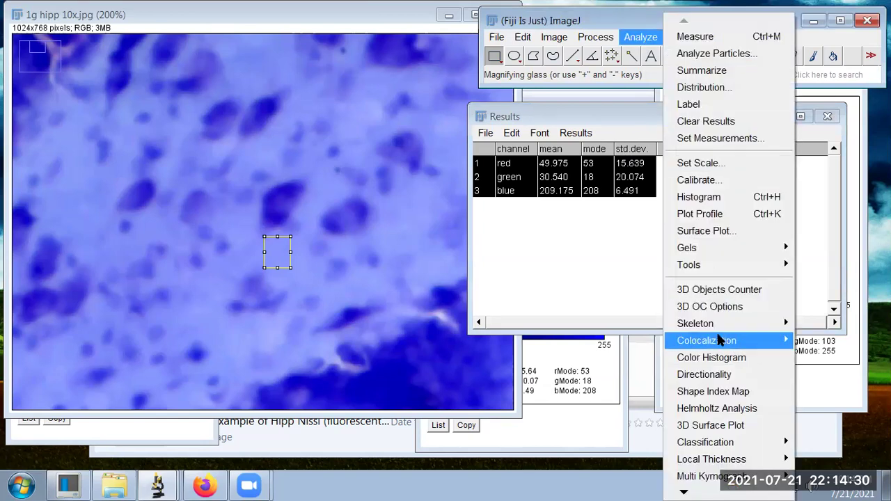
{"action": "left_click", "coordinate": [721, 357]}
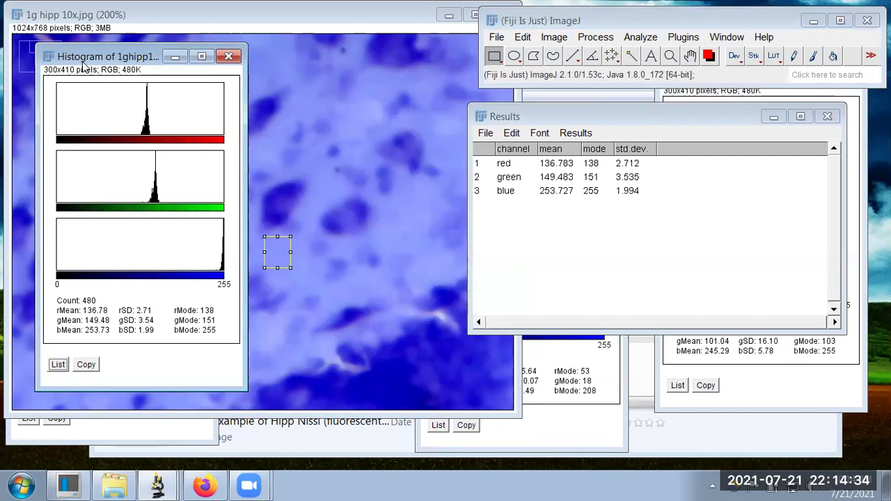
- Examine the background's channel means in the results table and set its histogram beside the larger region's histogram for comparison
{"action": "left_click_drag", "start_coordinate": [83, 65], "coordinate": [465, 115]}
{"action": "left_click", "coordinate": [634, 108]}
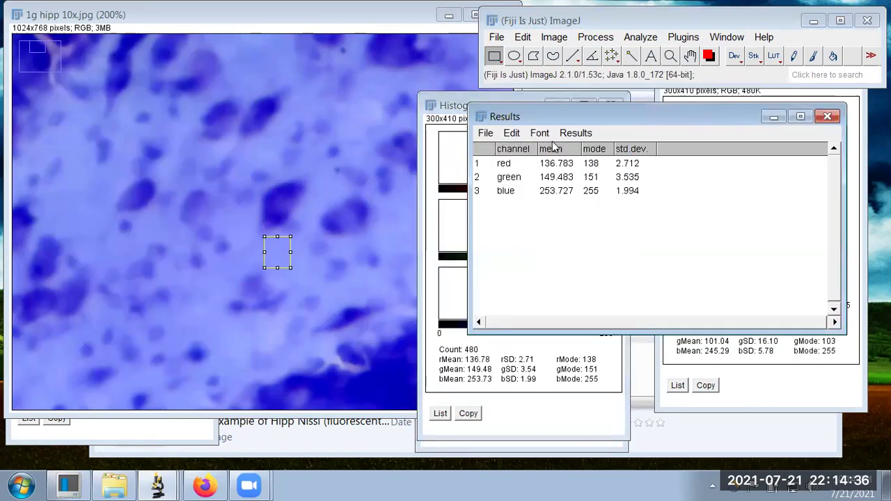
{"action": "left_click_drag", "start_coordinate": [552, 164], "coordinate": [554, 191]}
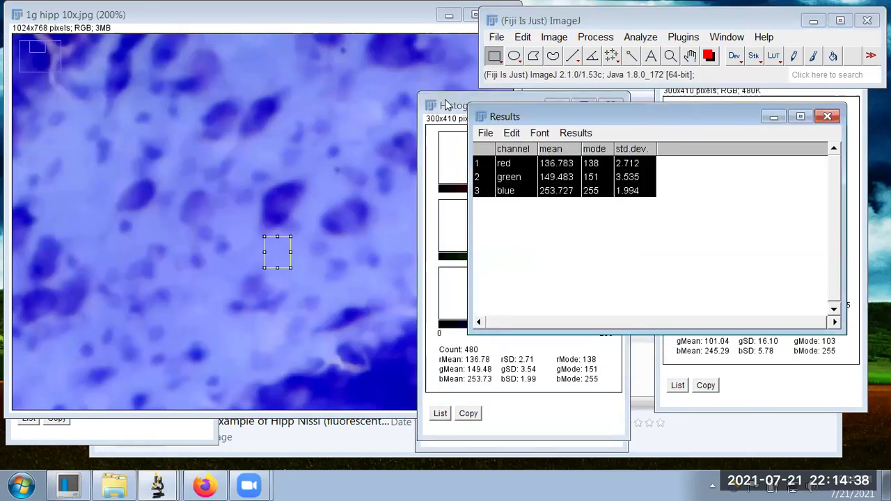
{"action": "left_click_drag", "start_coordinate": [448, 105], "coordinate": [453, 105]}
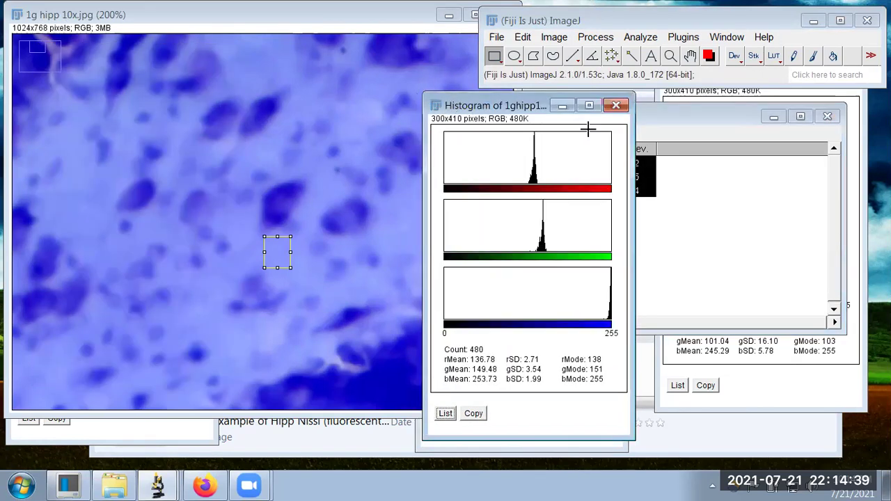
{"action": "left_click", "coordinate": [727, 97]}
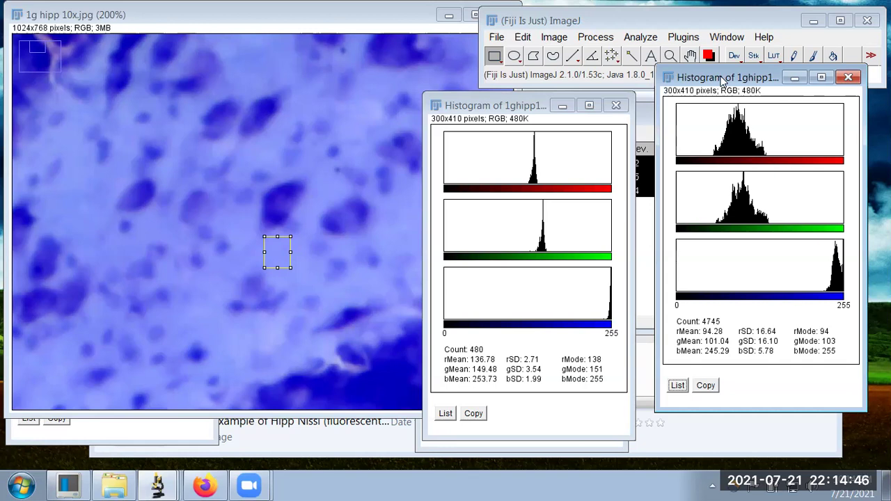
{"action": "left_click_drag", "start_coordinate": [723, 82], "coordinate": [734, 118]}
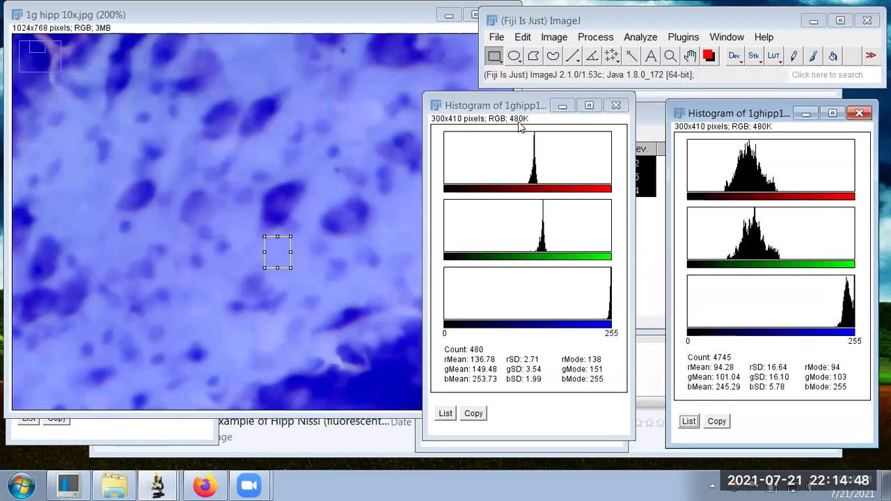
{"action": "mouse_move", "coordinate": [530, 164]}
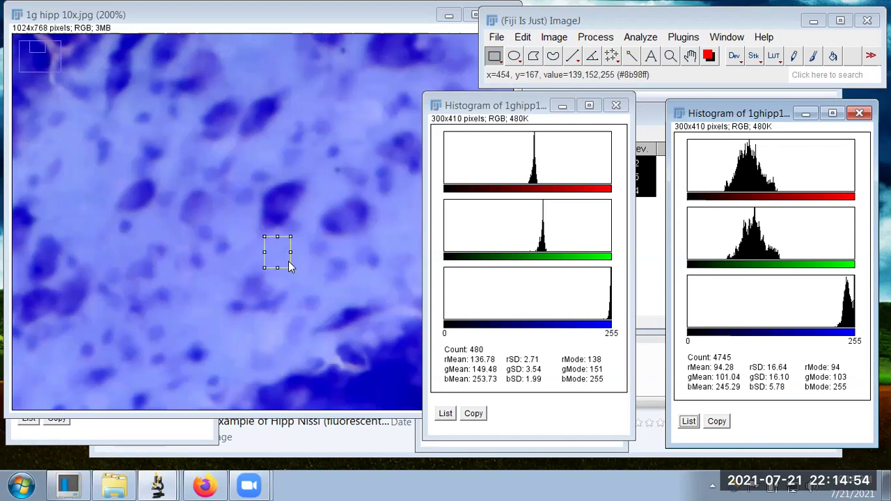
- Close the results table of the background's channel values without saving its measurements
{"action": "mouse_move", "coordinate": [526, 244]}
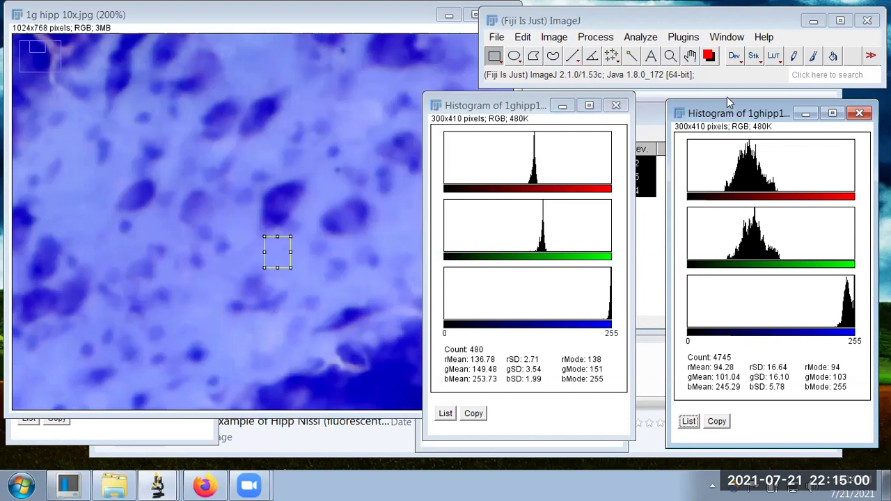
{"action": "left_click", "coordinate": [655, 117]}
{"action": "left_click", "coordinate": [827, 117]}
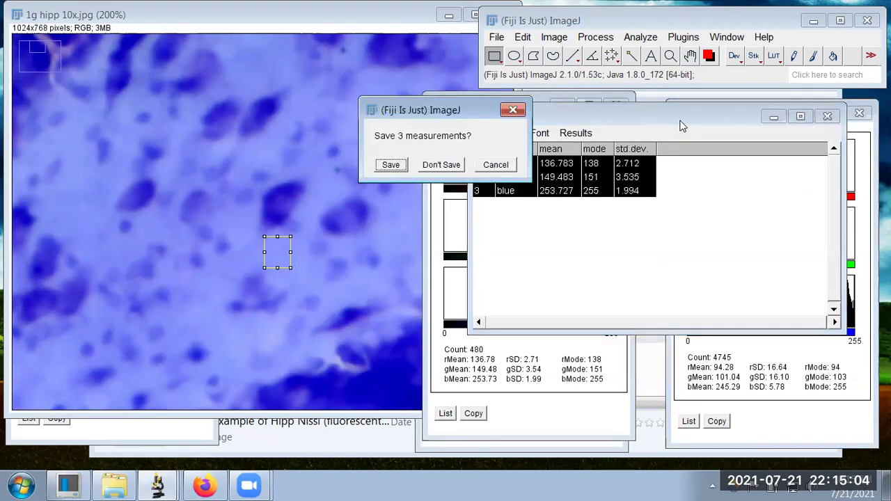
{"action": "left_click", "coordinate": [437, 167]}
{"action": "left_click", "coordinate": [652, 127]}
{"action": "left_click", "coordinate": [761, 56]}
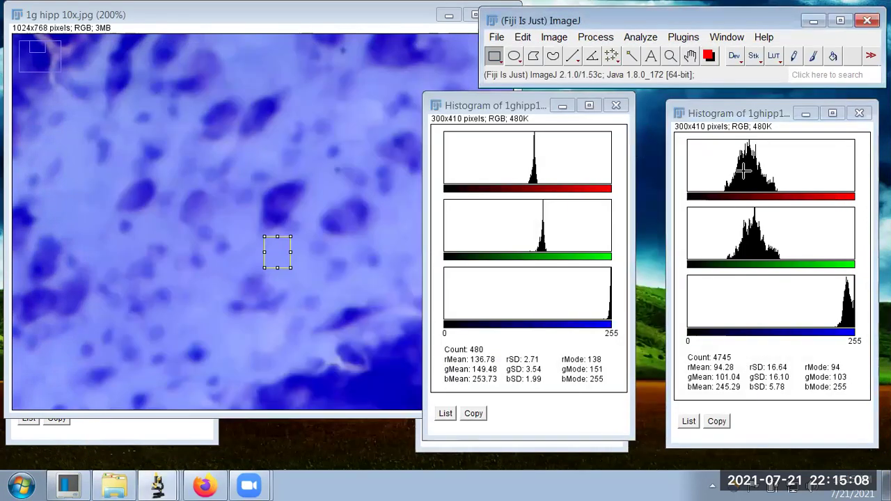
- Close all remaining histogram windows and the 1g hipp 10x.jpg photo
{"action": "left_click", "coordinate": [752, 118]}
{"action": "left_click_drag", "start_coordinate": [752, 118], "coordinate": [732, 135]}
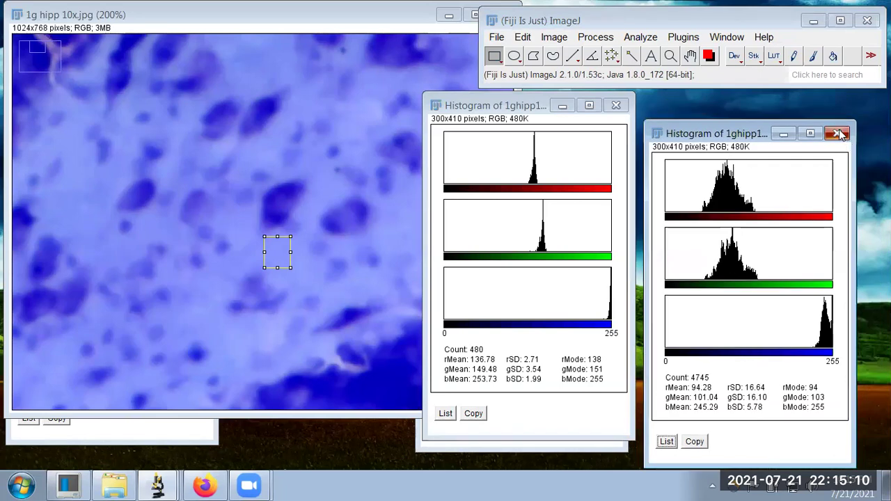
{"action": "left_click", "coordinate": [840, 133]}
{"action": "left_click", "coordinate": [562, 447]}
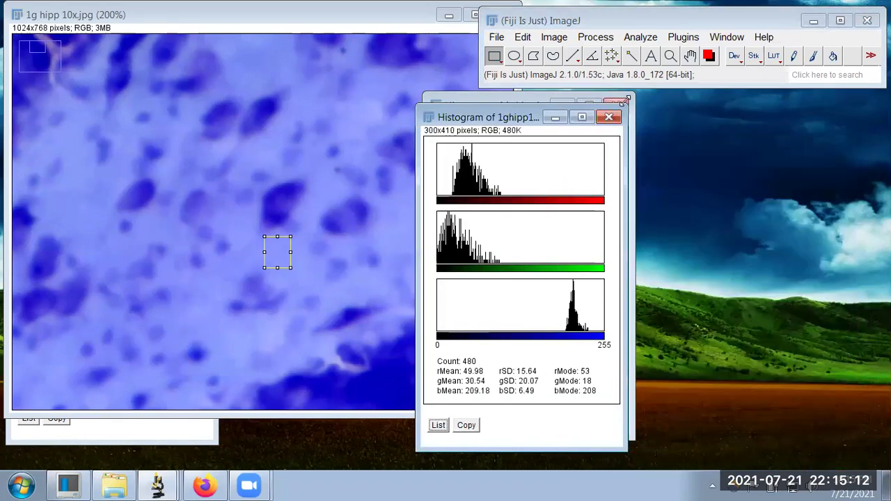
{"action": "left_click", "coordinate": [616, 119]}
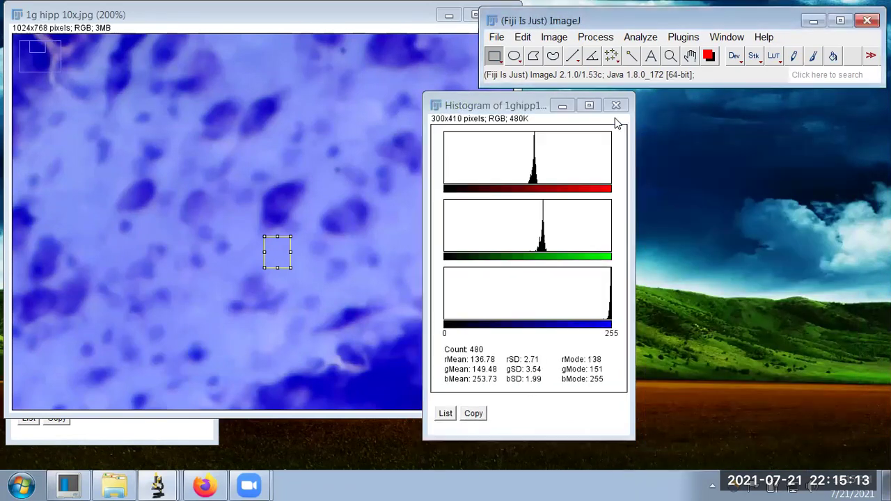
{"action": "left_click", "coordinate": [140, 437]}
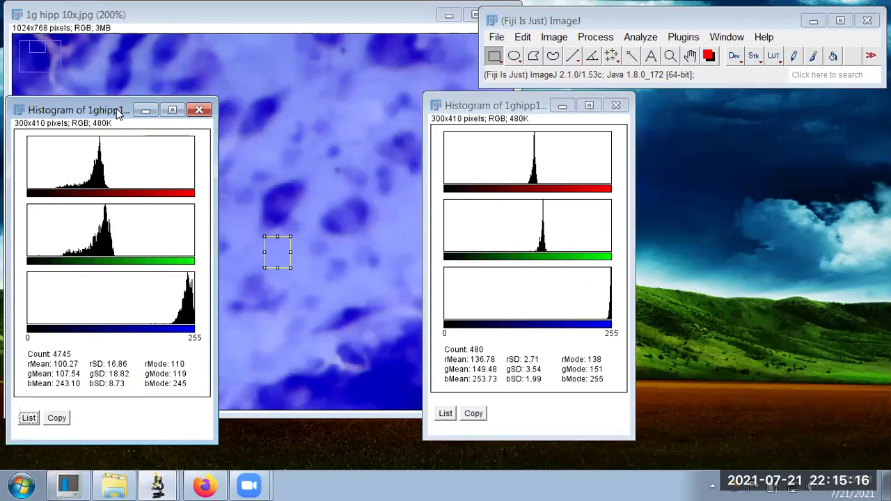
{"action": "left_click_drag", "start_coordinate": [118, 115], "coordinate": [757, 113]}
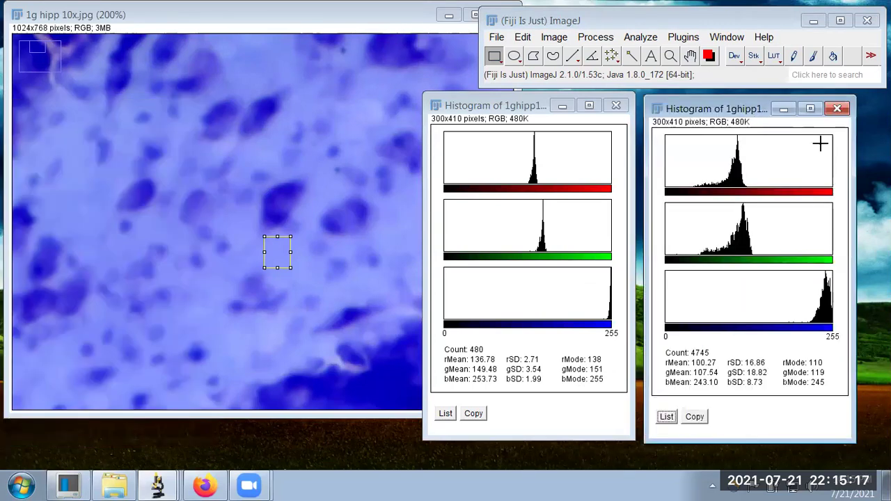
{"action": "left_click", "coordinate": [838, 109]}
{"action": "left_click", "coordinate": [615, 106]}
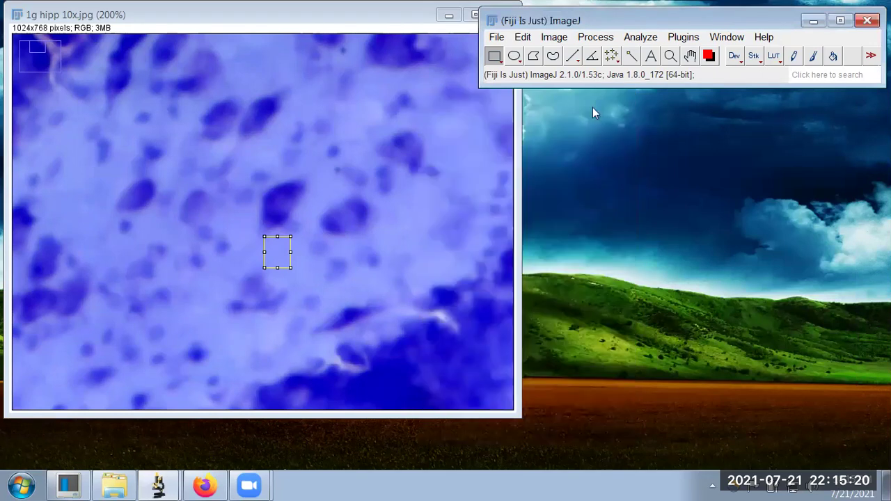
{"action": "left_click", "coordinate": [185, 22]}
{"action": "left_click_drag", "start_coordinate": [185, 22], "coordinate": [201, 66]}
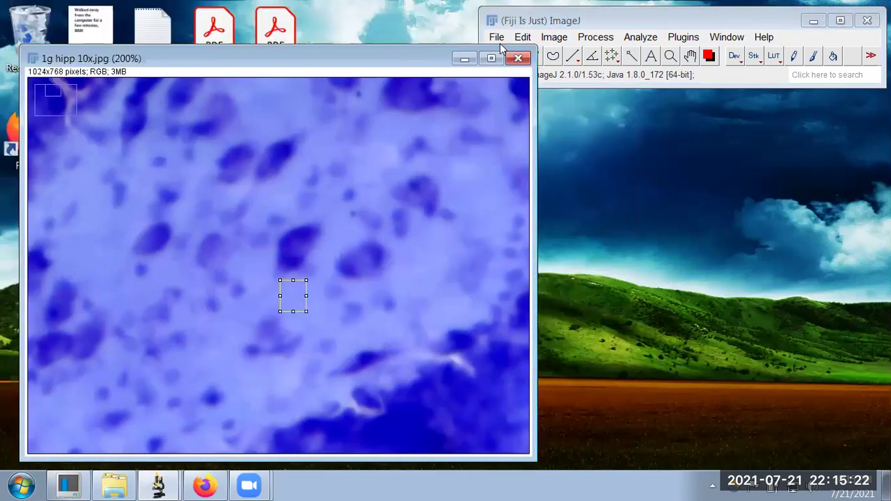
{"action": "left_click", "coordinate": [518, 58]}
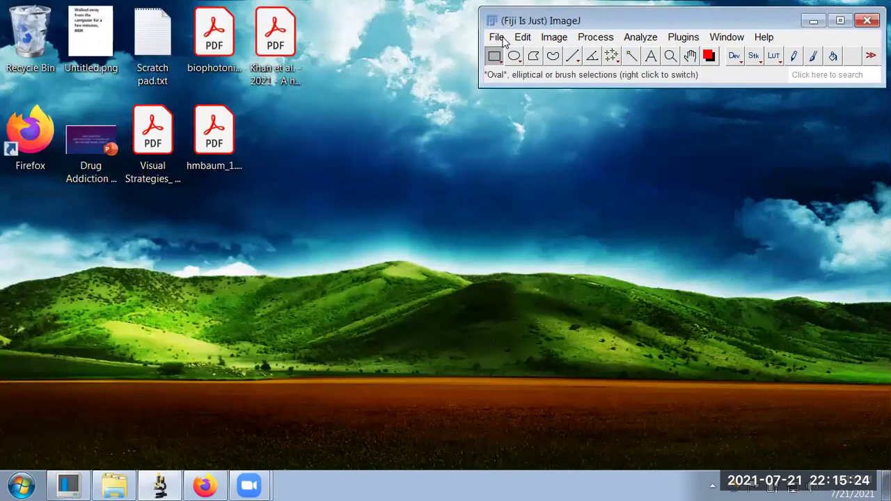
- Open the recent file EtoH_hipp_10x_HP.tif and draw a rectangle of about 148 x 72 pixels on the dark background below the lower cell band
{"action": "left_click", "coordinate": [498, 37]}
{"action": "mouse_move", "coordinate": [529, 130]}
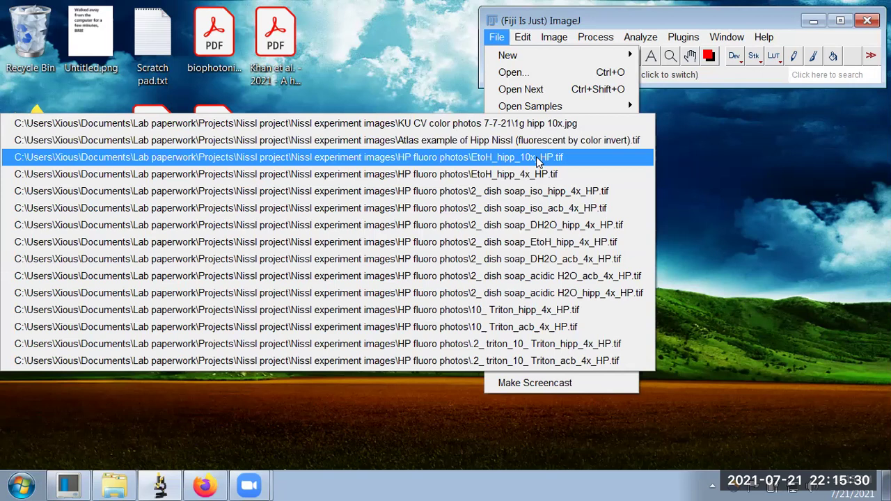
{"action": "left_click", "coordinate": [540, 161]}
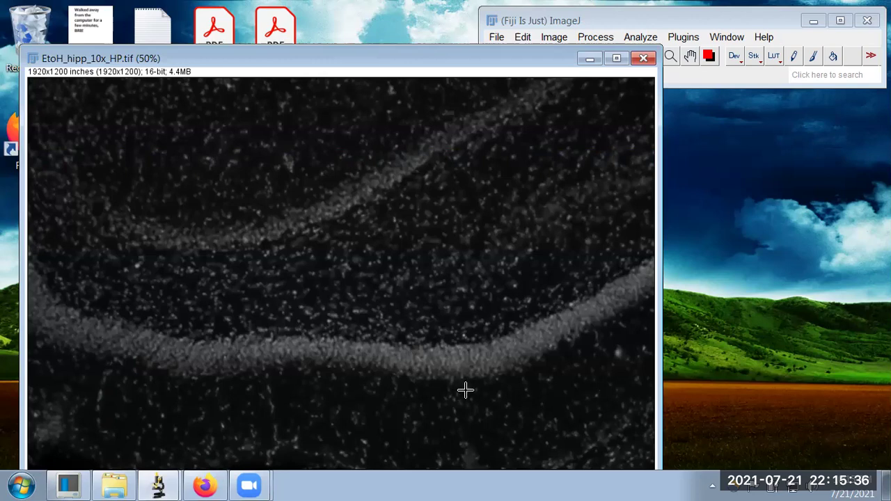
{"action": "mouse_move", "coordinate": [468, 394]}
{"action": "left_mouse_down"}
{"action": "mouse_move", "coordinate": [510, 423]}
{"action": "mouse_move", "coordinate": [518, 418]}
{"action": "left_mouse_up"}
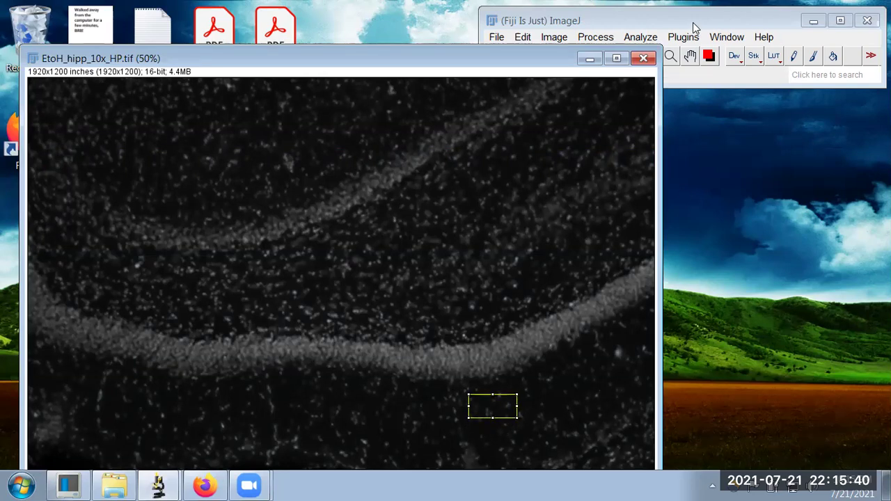
- Set the measurements to cover area, mean, standard deviation, min and max, and bounding rectangle
{"action": "left_click", "coordinate": [637, 36]}
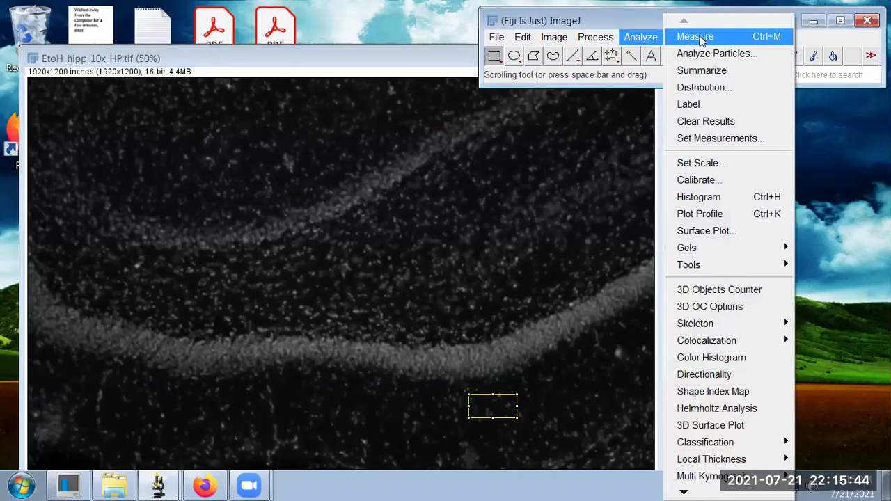
{"action": "left_click", "coordinate": [700, 138]}
{"action": "left_click", "coordinate": [486, 291]}
{"action": "left_click", "coordinate": [488, 305]}
{"action": "left_click", "coordinate": [452, 327]}
- Measure the background rectangle in the 16-bit image and close the results without saving them
{"action": "left_click", "coordinate": [640, 38]}
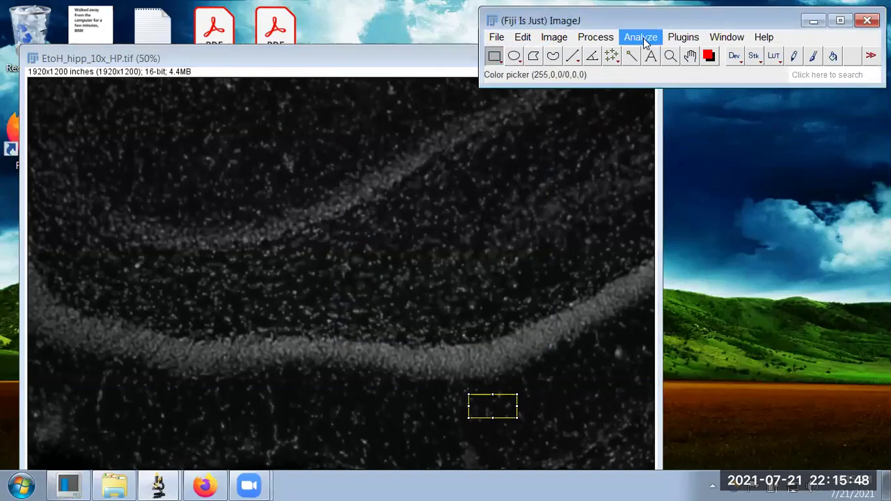
{"action": "left_click", "coordinate": [758, 39]}
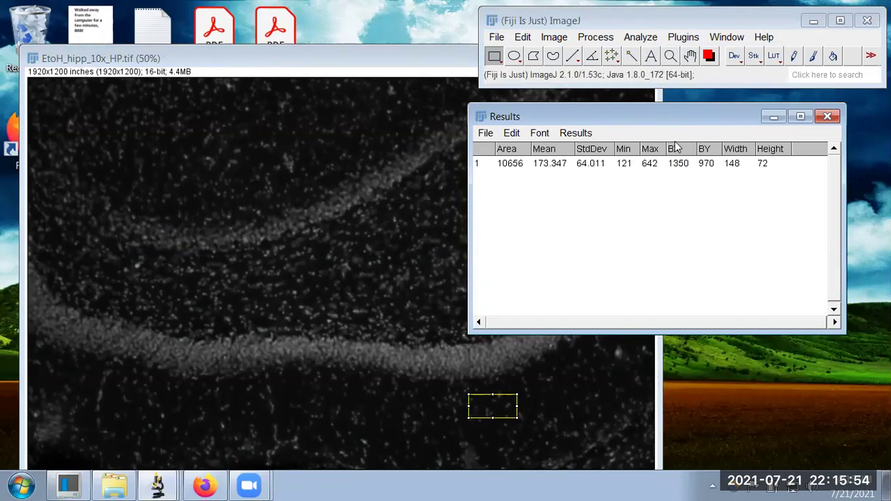
{"action": "left_click", "coordinate": [826, 117]}
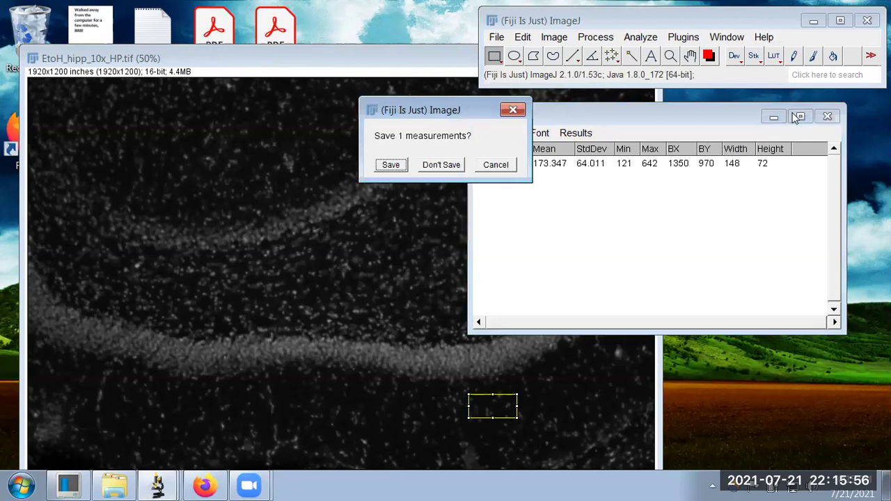
{"action": "left_click", "coordinate": [427, 163]}
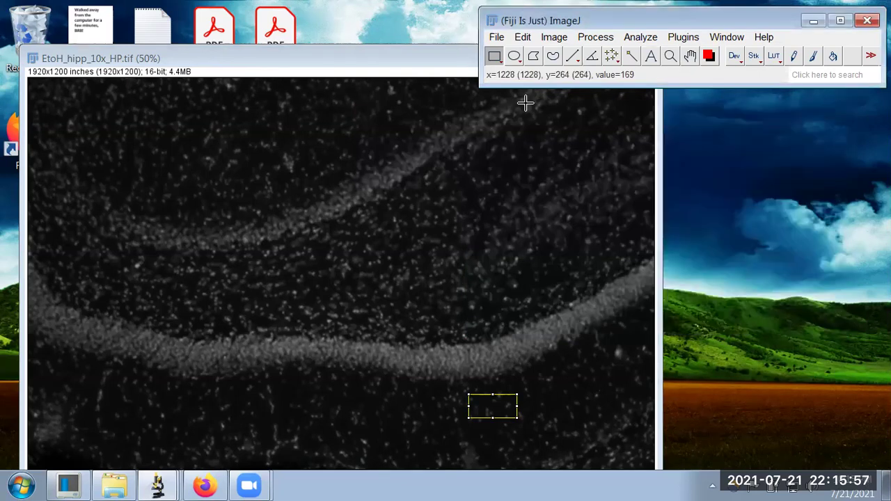
- Convert the image to 8-bit and measure the background rectangle, keeping the results table beside the selection
{"action": "left_click", "coordinate": [559, 39]}
{"action": "mouse_move", "coordinate": [633, 55]}
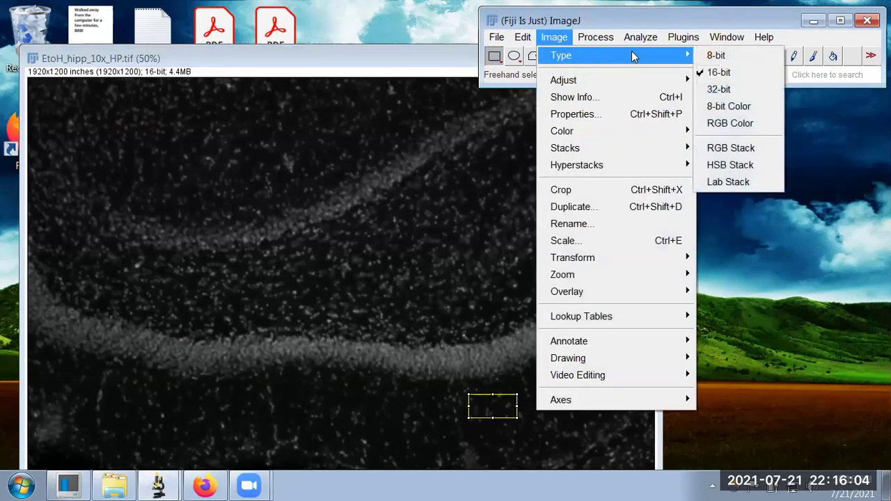
{"action": "left_click", "coordinate": [716, 57]}
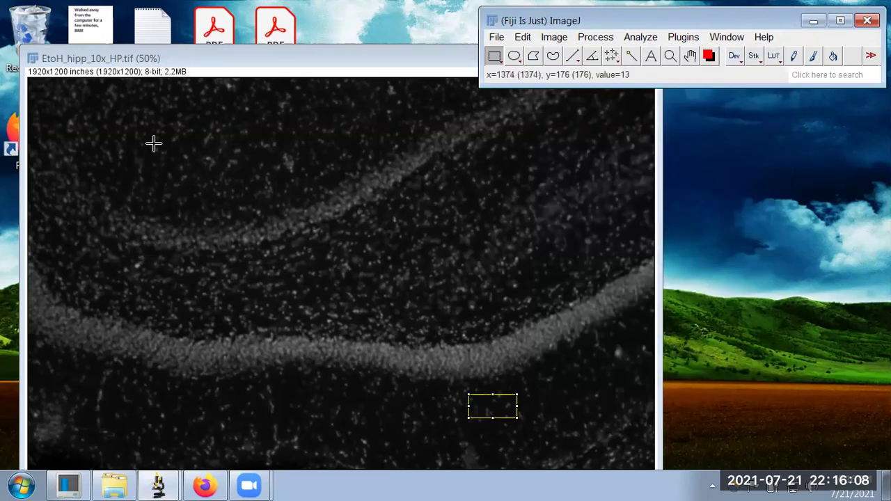
{"action": "left_click", "coordinate": [639, 38]}
{"action": "left_click", "coordinate": [693, 39]}
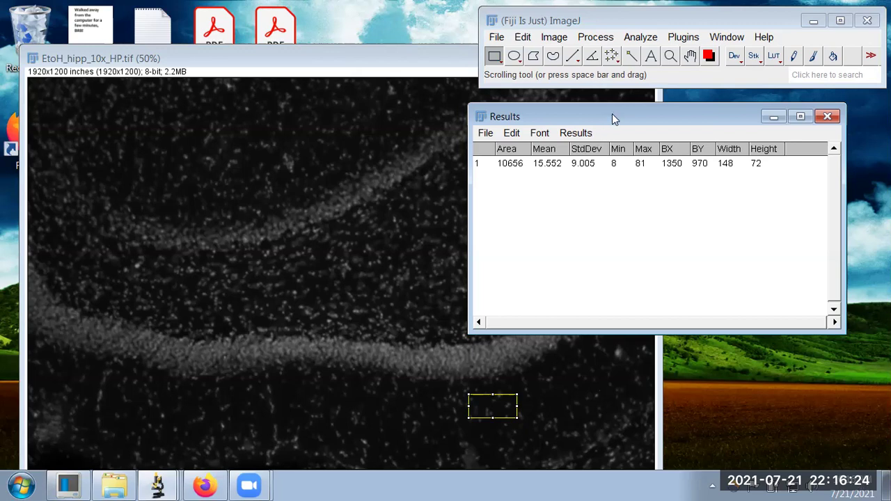
{"action": "left_click_drag", "start_coordinate": [612, 115], "coordinate": [658, 113]}
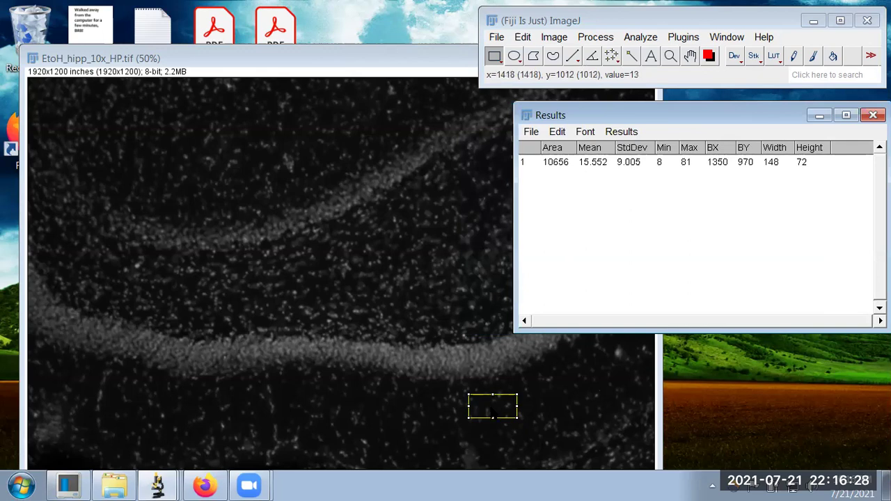
- Move the same-size rectangle onto the bright lower cell band and measure it
{"action": "left_click_drag", "start_coordinate": [493, 414], "coordinate": [472, 361]}
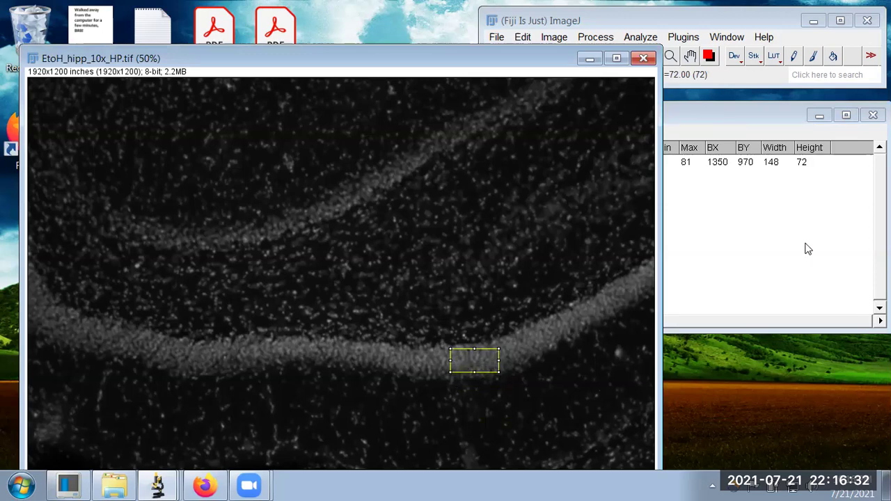
{"action": "left_click", "coordinate": [687, 28]}
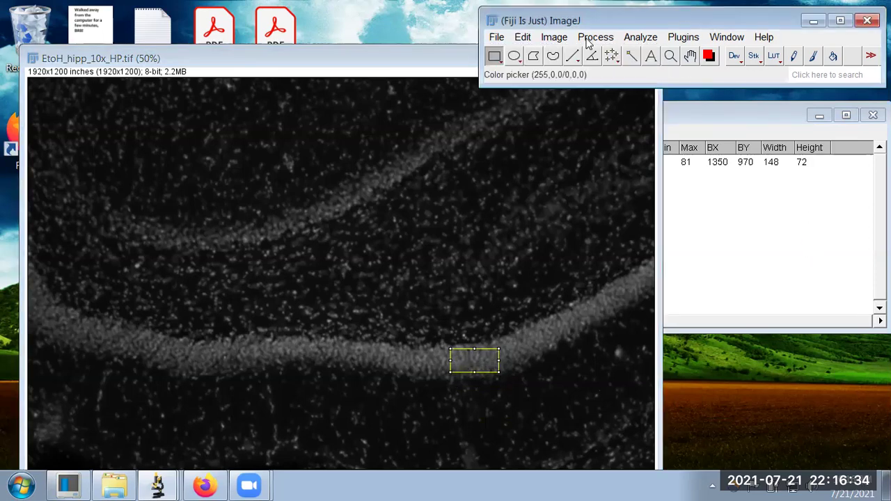
{"action": "left_click", "coordinate": [635, 38]}
{"action": "left_click", "coordinate": [696, 35]}
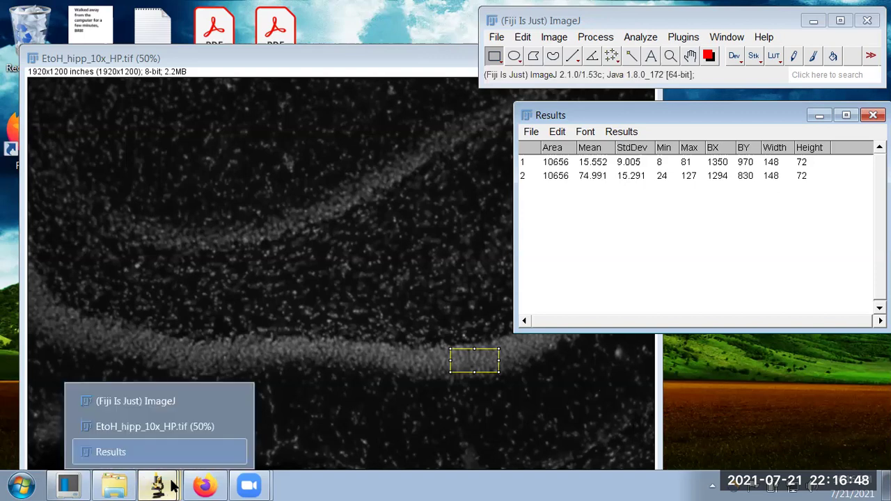
- Calculate the cell-to-background ratio in Calculator by dividing 74 by 15, and close Calculator
{"action": "left_click", "coordinate": [21, 485]}
{"action": "left_click", "coordinate": [75, 235]}
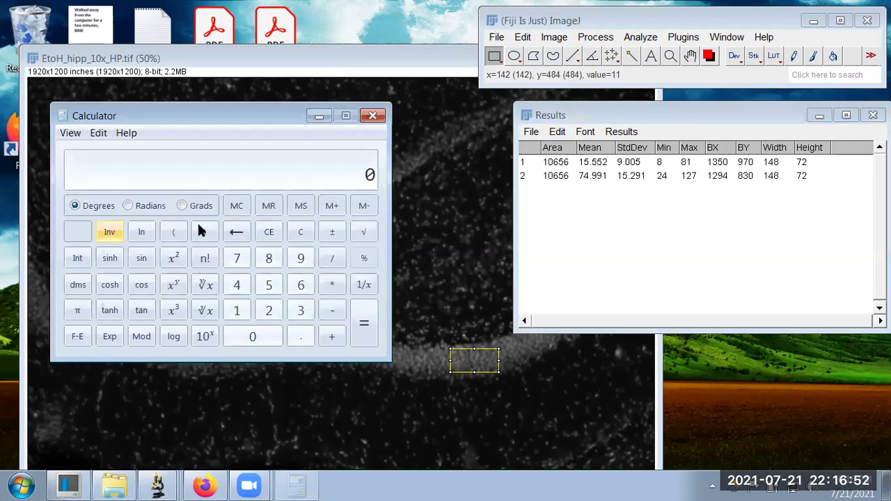
{"action": "type", "text": "74/"}
{"action": "type", "text": "15"}
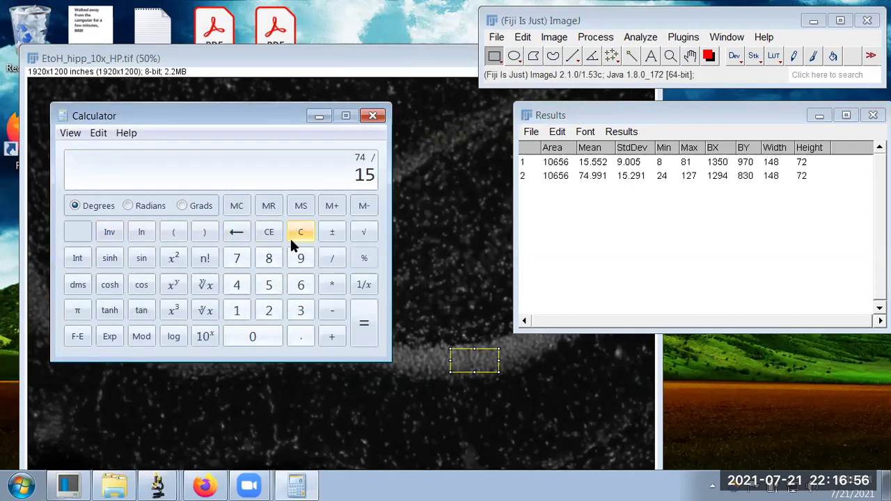
{"action": "key", "text": "Return"}
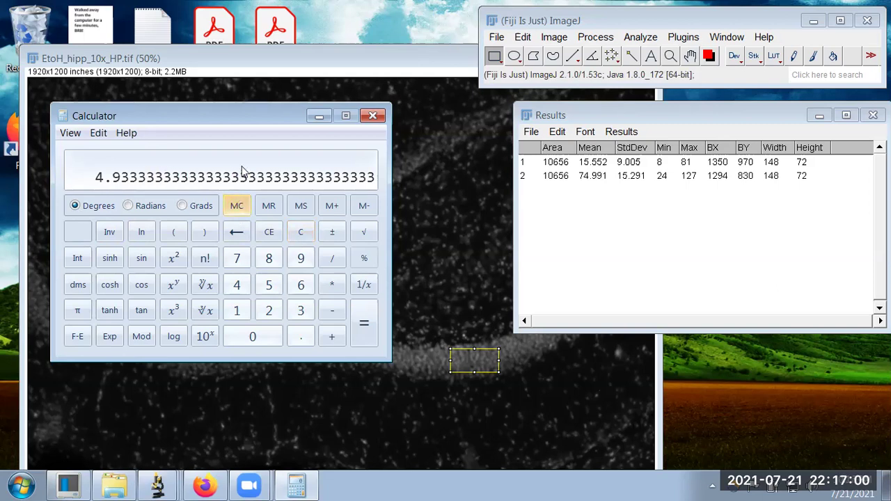
{"action": "left_click", "coordinate": [373, 117]}
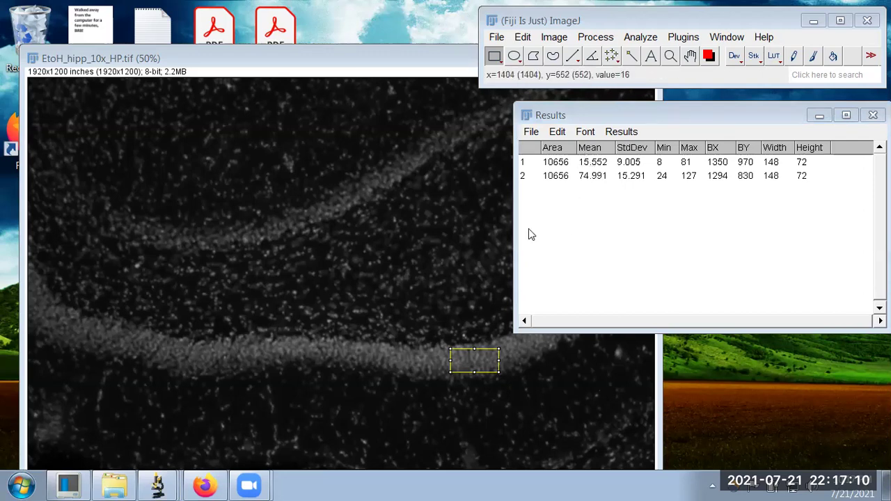
- Draw a rectangle about 7 by 13 pixels around a single small cell below the bright band and measure it
{"action": "left_click", "coordinate": [311, 55]}
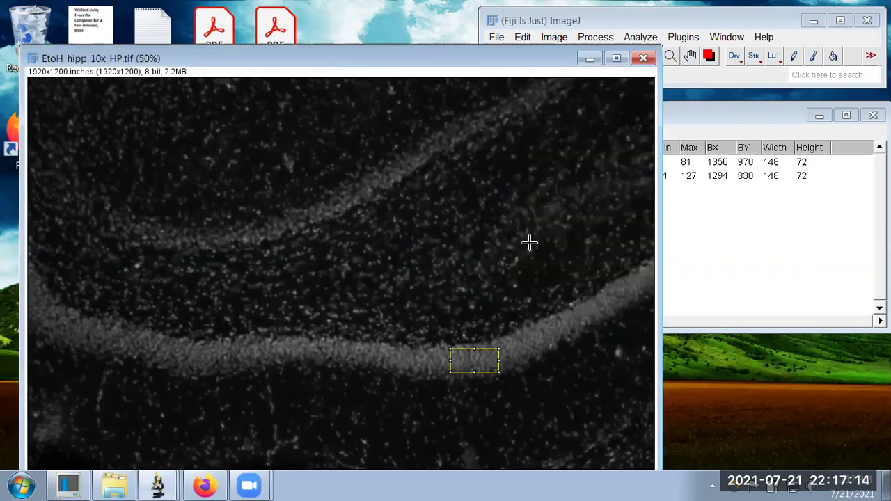
{"action": "key", "text": "plus"}
{"action": "key", "text": "plus"}
{"action": "key", "text": "plus"}
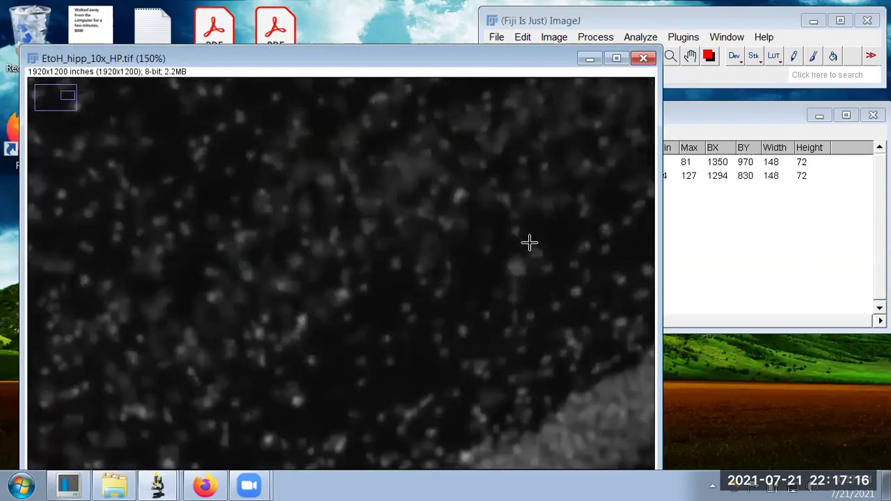
{"action": "scroll", "coordinate": [502, 257], "scroll_direction": "down", "scroll_amount": 10}
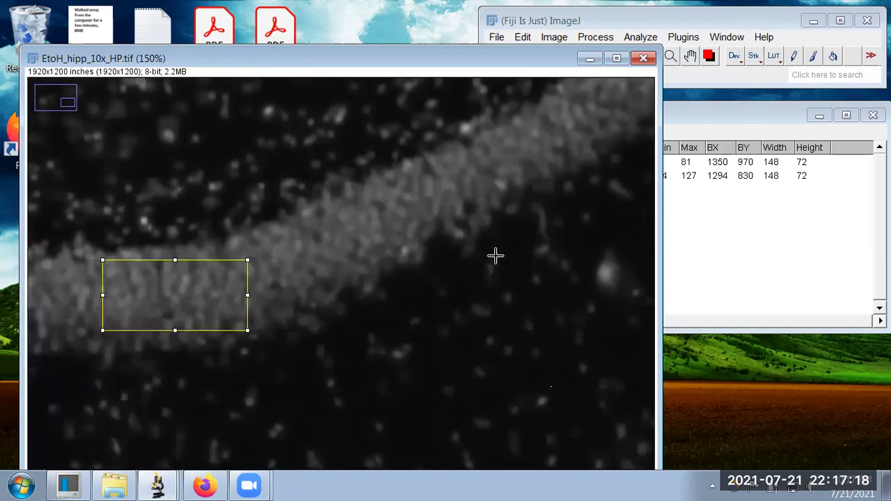
{"action": "scroll", "coordinate": [496, 256], "scroll_direction": "down", "scroll_amount": 8}
{"action": "scroll", "coordinate": [500, 251], "scroll_direction": "right", "scroll_amount": 8}
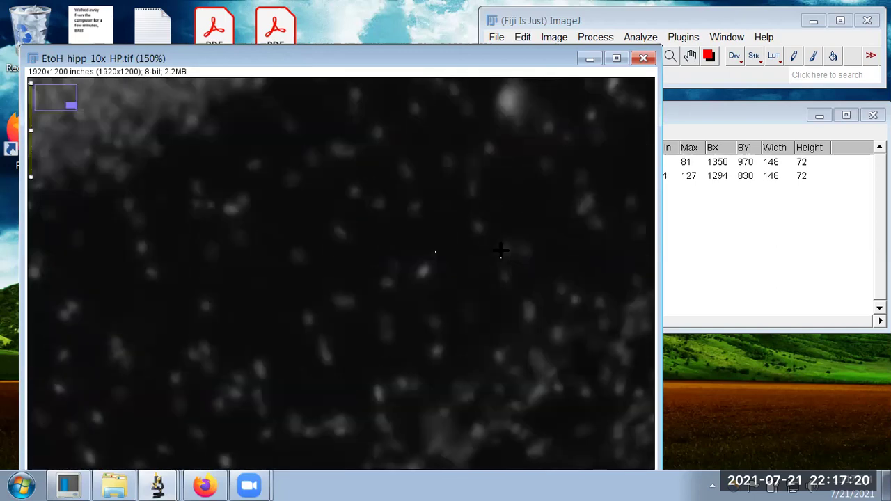
{"action": "key", "text": "plus"}
{"action": "scroll", "coordinate": [479, 250], "scroll_direction": "down", "scroll_amount": 1}
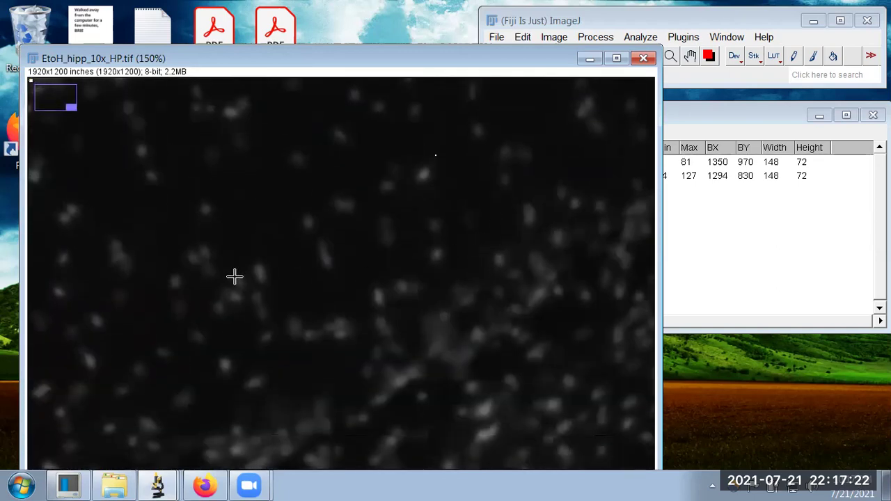
{"action": "left_click_drag", "start_coordinate": [256, 266], "coordinate": [264, 282]}
{"action": "left_click", "coordinate": [640, 36]}
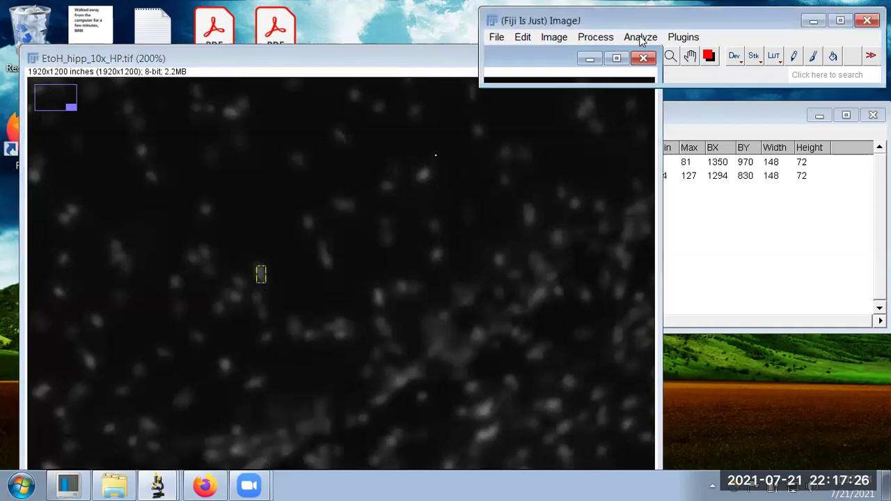
{"action": "left_click", "coordinate": [695, 36]}
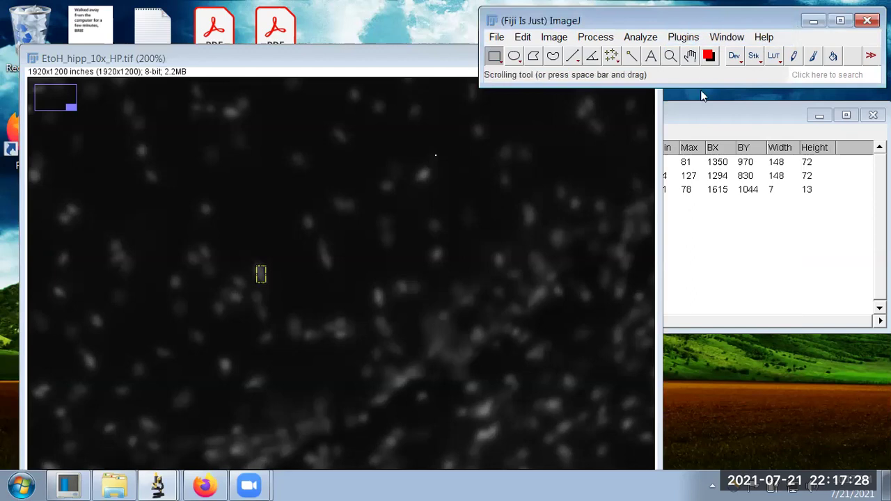
- Move the same-size rectangle onto the dark background directly beside the cell and measure it
{"action": "left_click", "coordinate": [264, 281]}
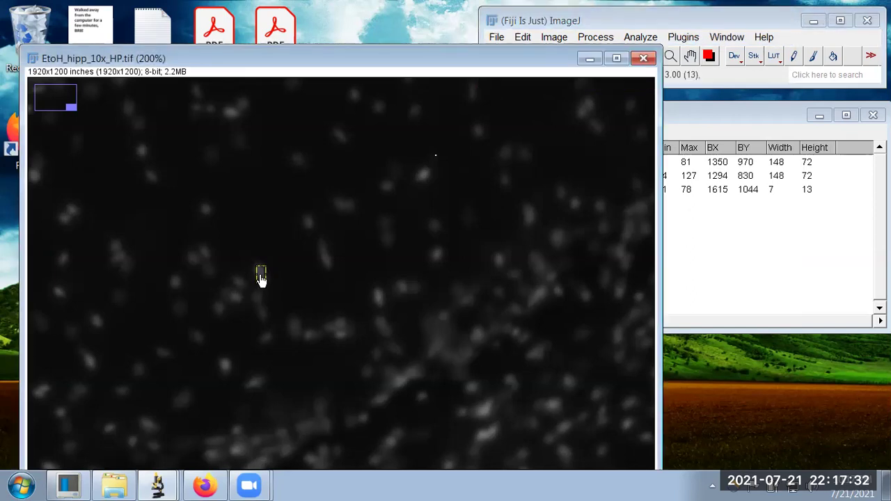
{"action": "left_click_drag", "start_coordinate": [261, 275], "coordinate": [274, 276]}
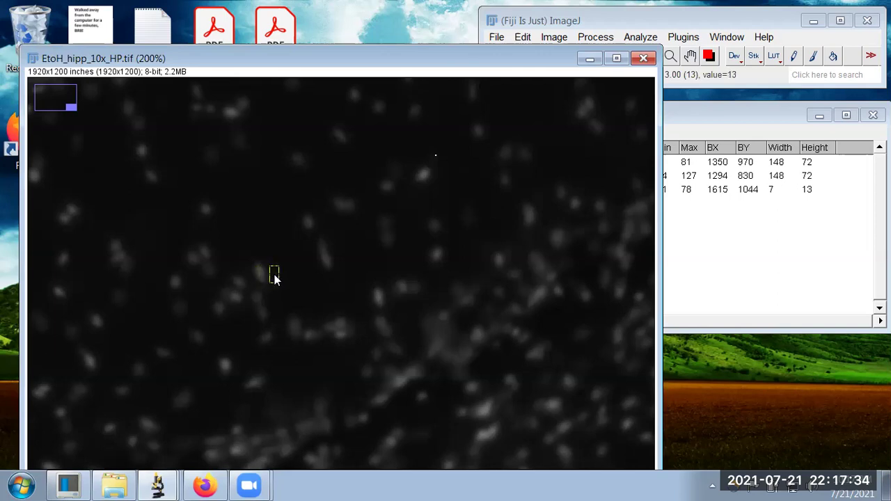
{"action": "left_click", "coordinate": [640, 37]}
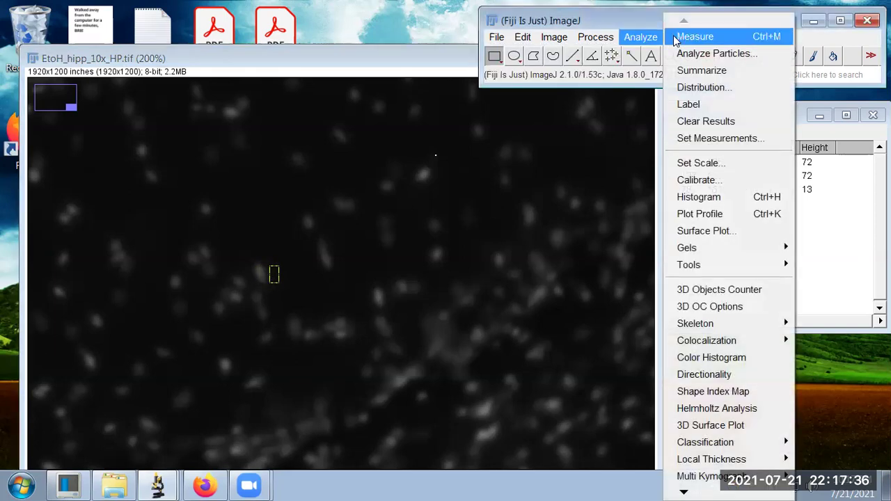
{"action": "left_click", "coordinate": [679, 34]}
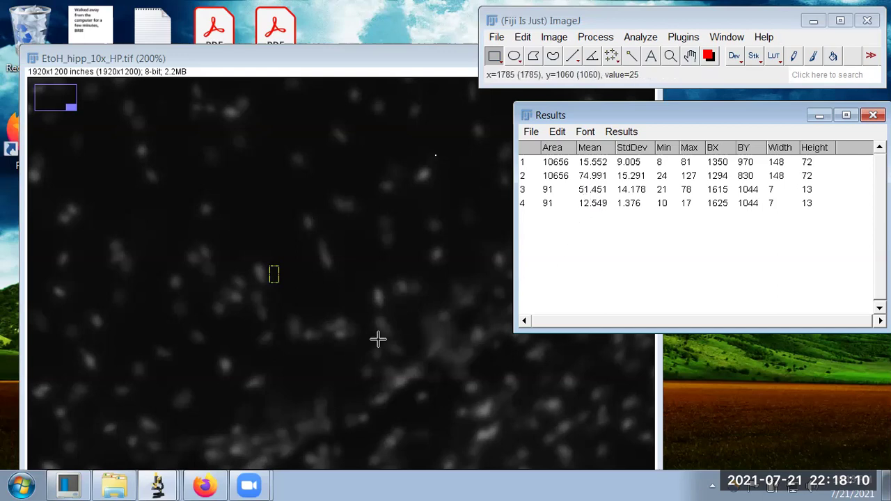
- Calculate the single cell's cell-to-background ratio in Calculator by dividing 51 by 12, and close Calculator
{"action": "left_click", "coordinate": [21, 485]}
{"action": "left_click", "coordinate": [101, 248]}
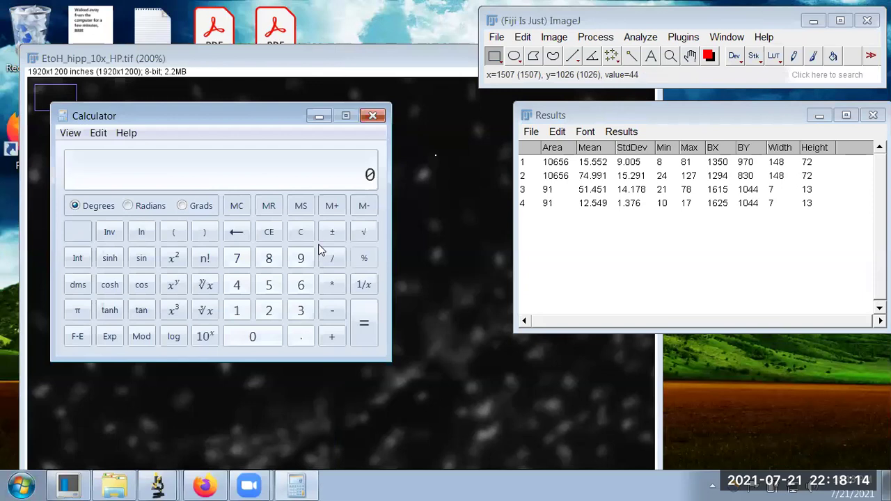
{"action": "type", "text": "51/12"}
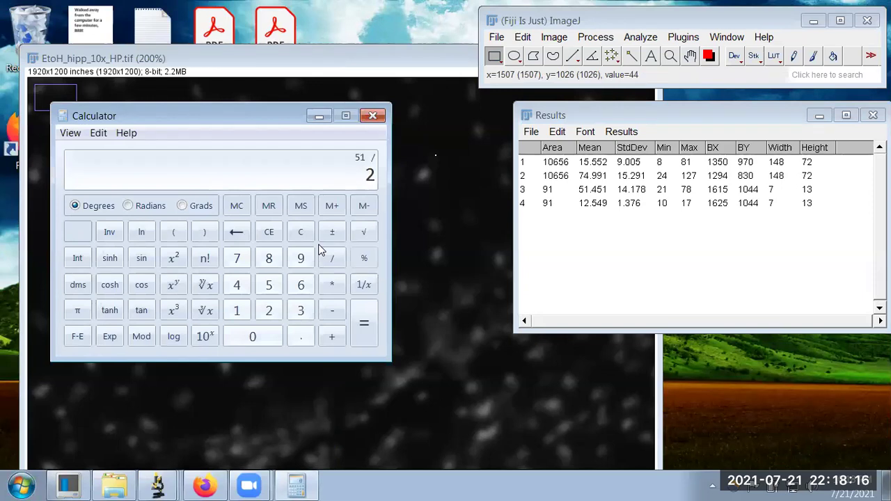
{"action": "key", "text": "Return"}
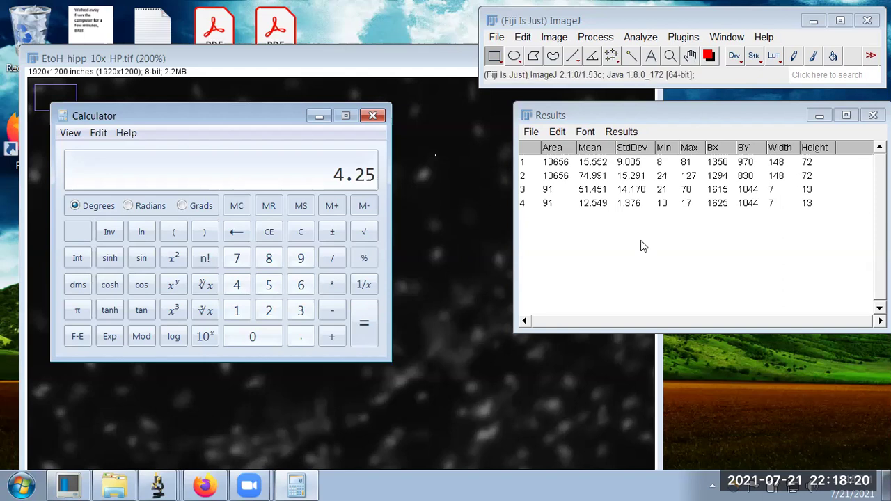
{"action": "left_click", "coordinate": [372, 117]}
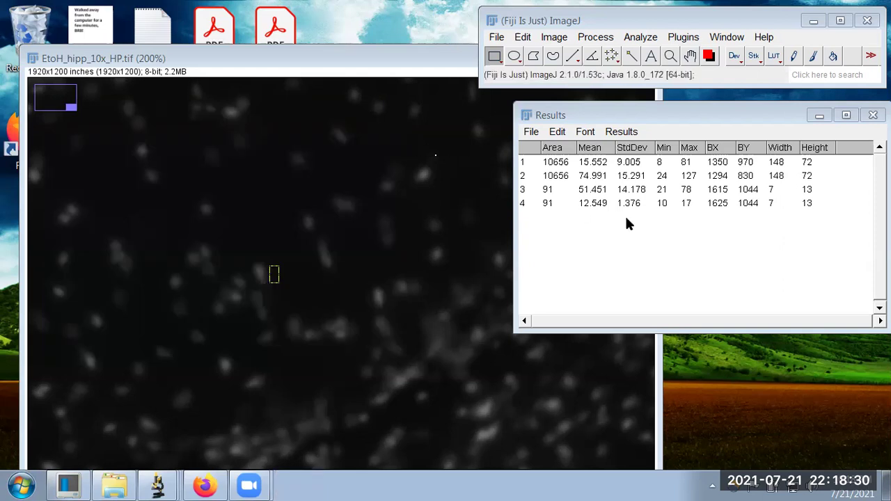